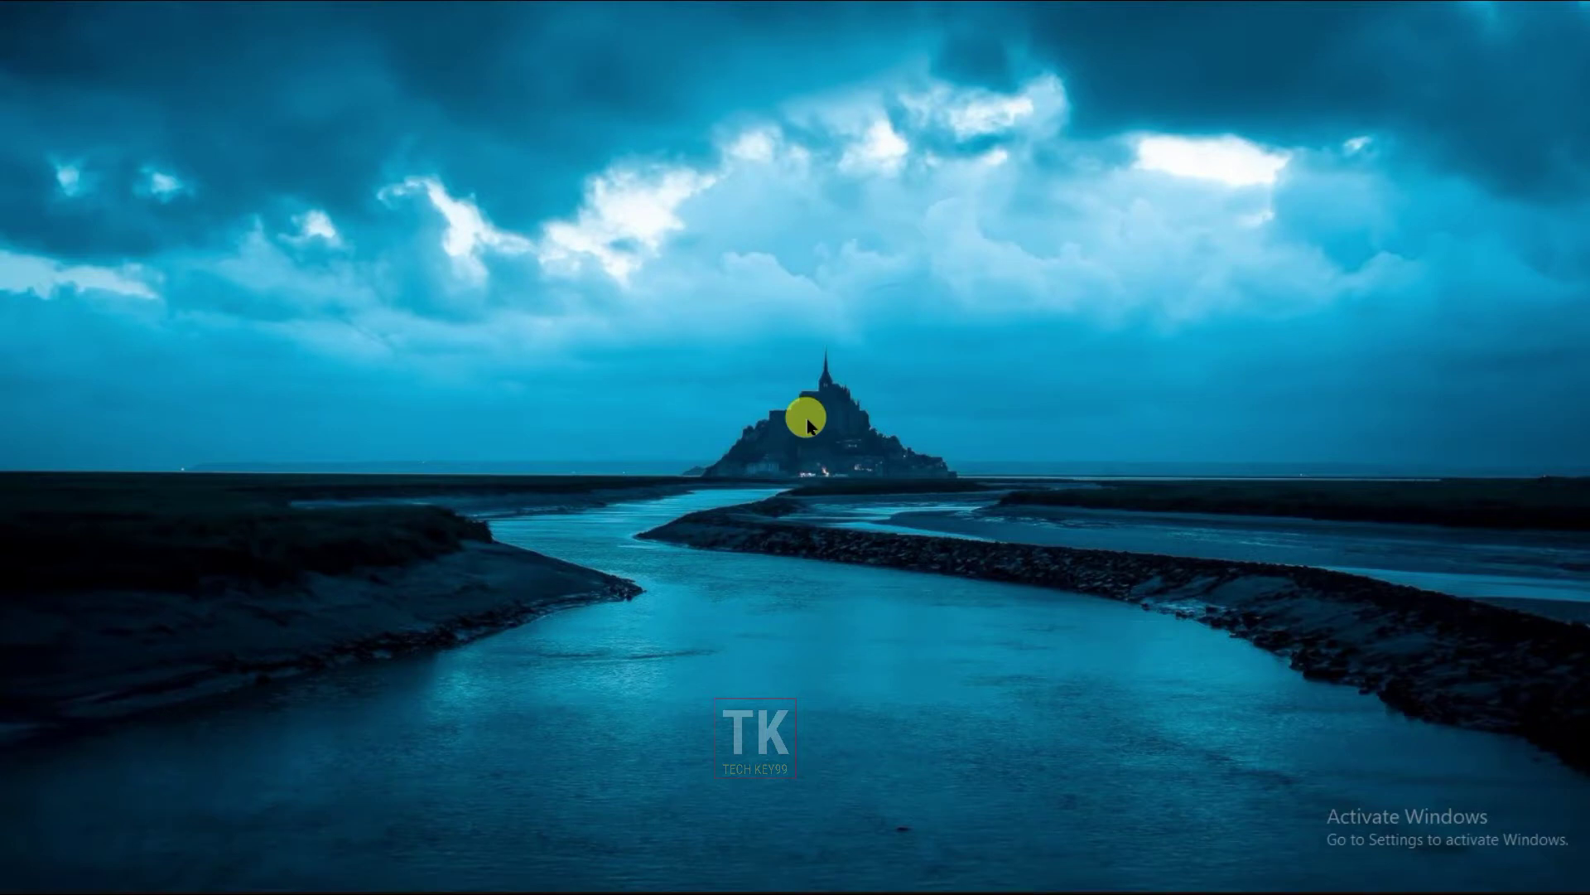
- Search the computer for "photo" and launch the 32-bit Adobe Photoshop CS5
key(super)
text(photo)
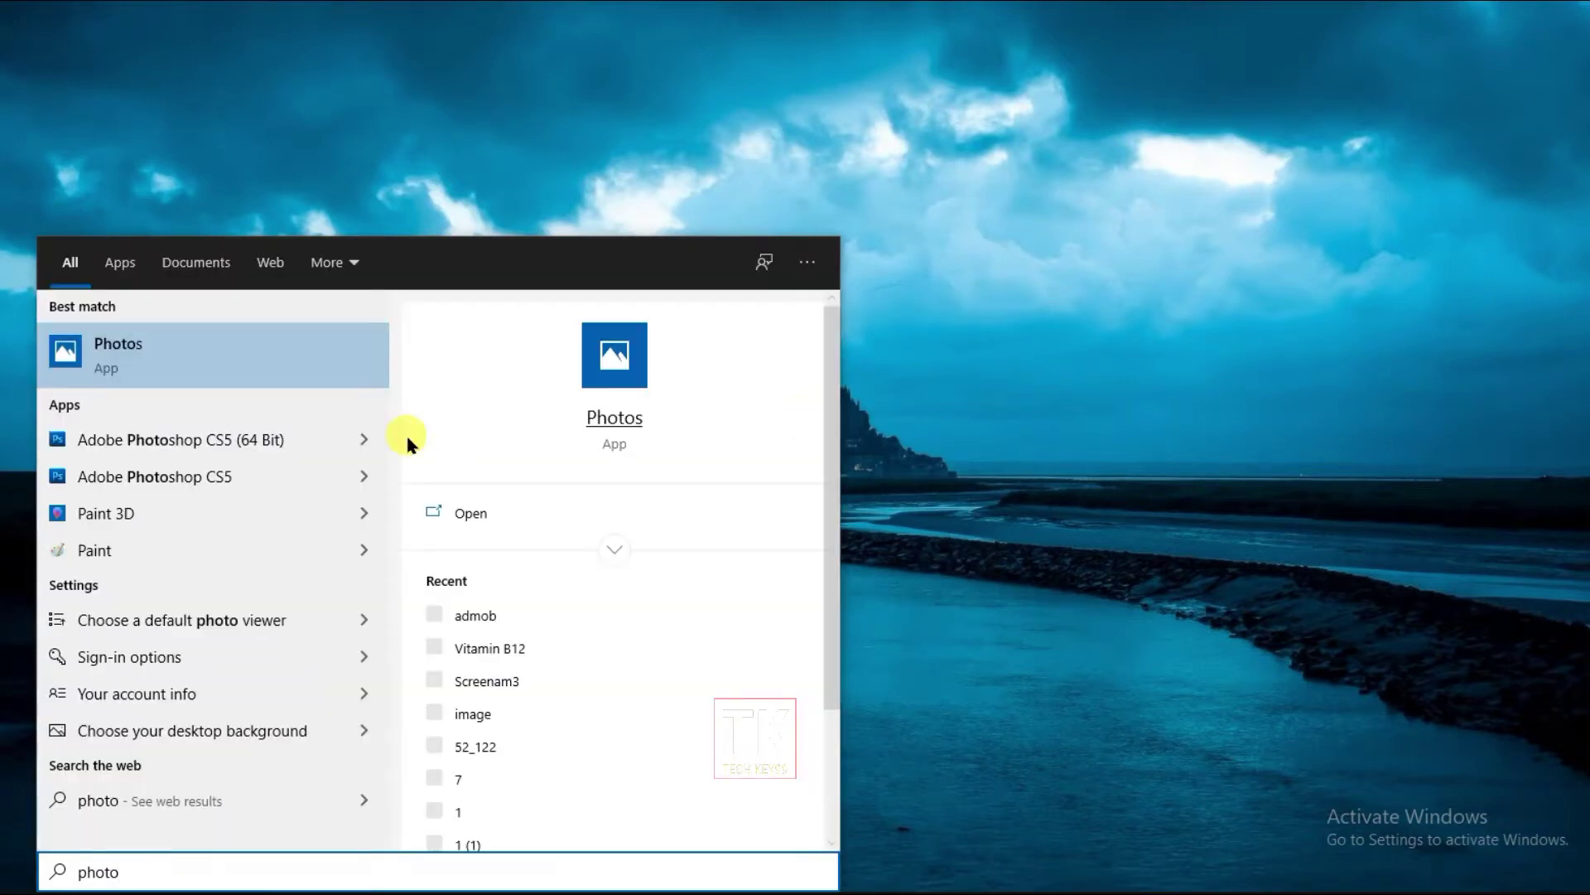
click(170, 472)
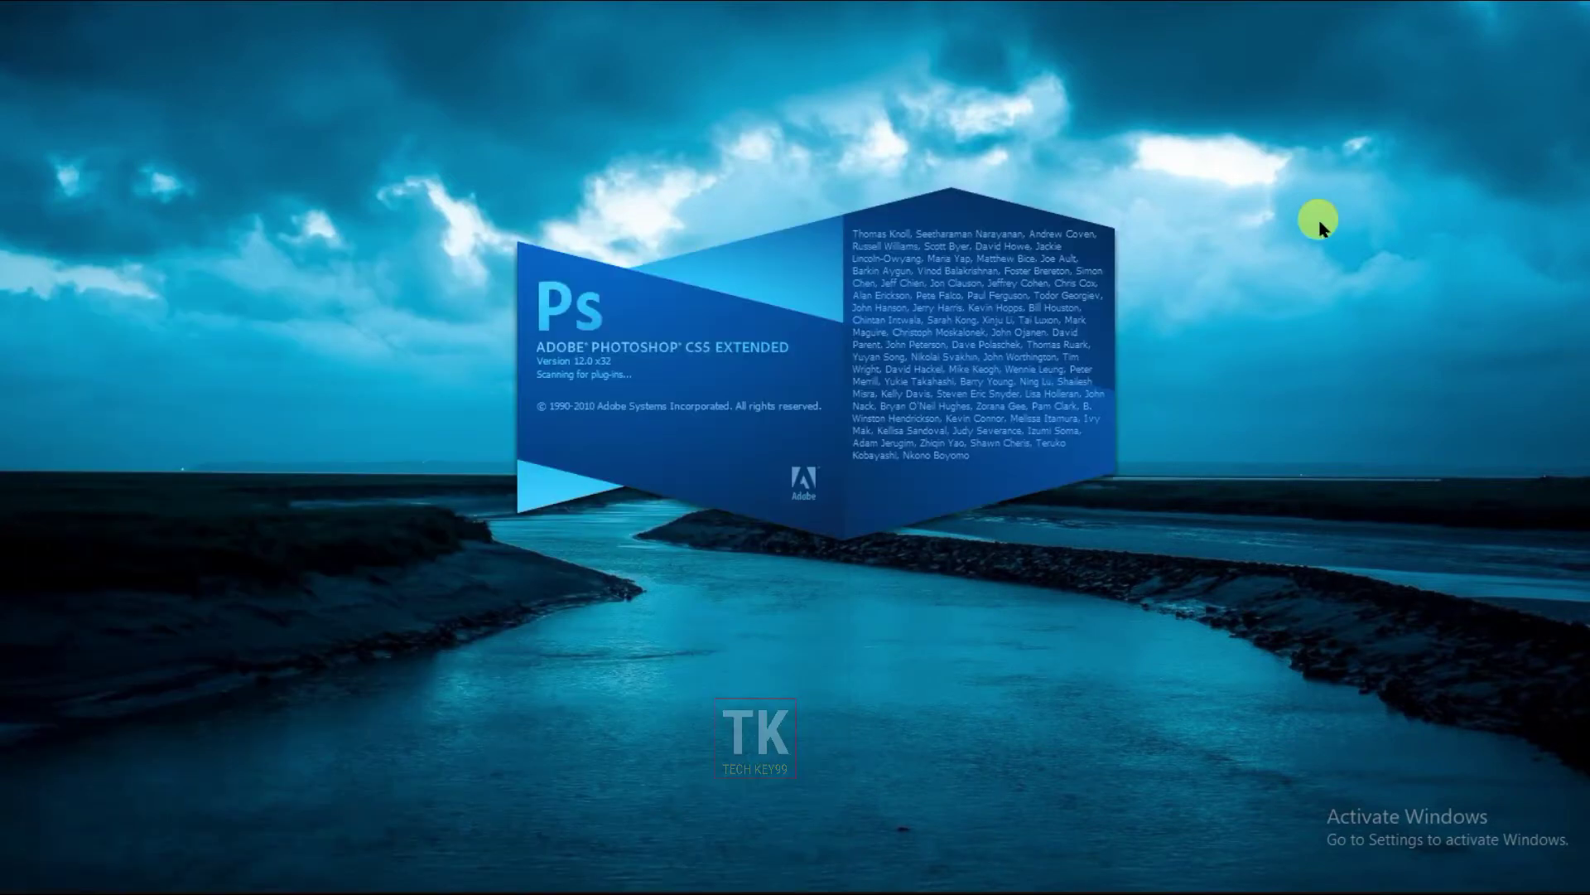
right_click(1277, 178)
click(1286, 238)
right_click(1274, 173)
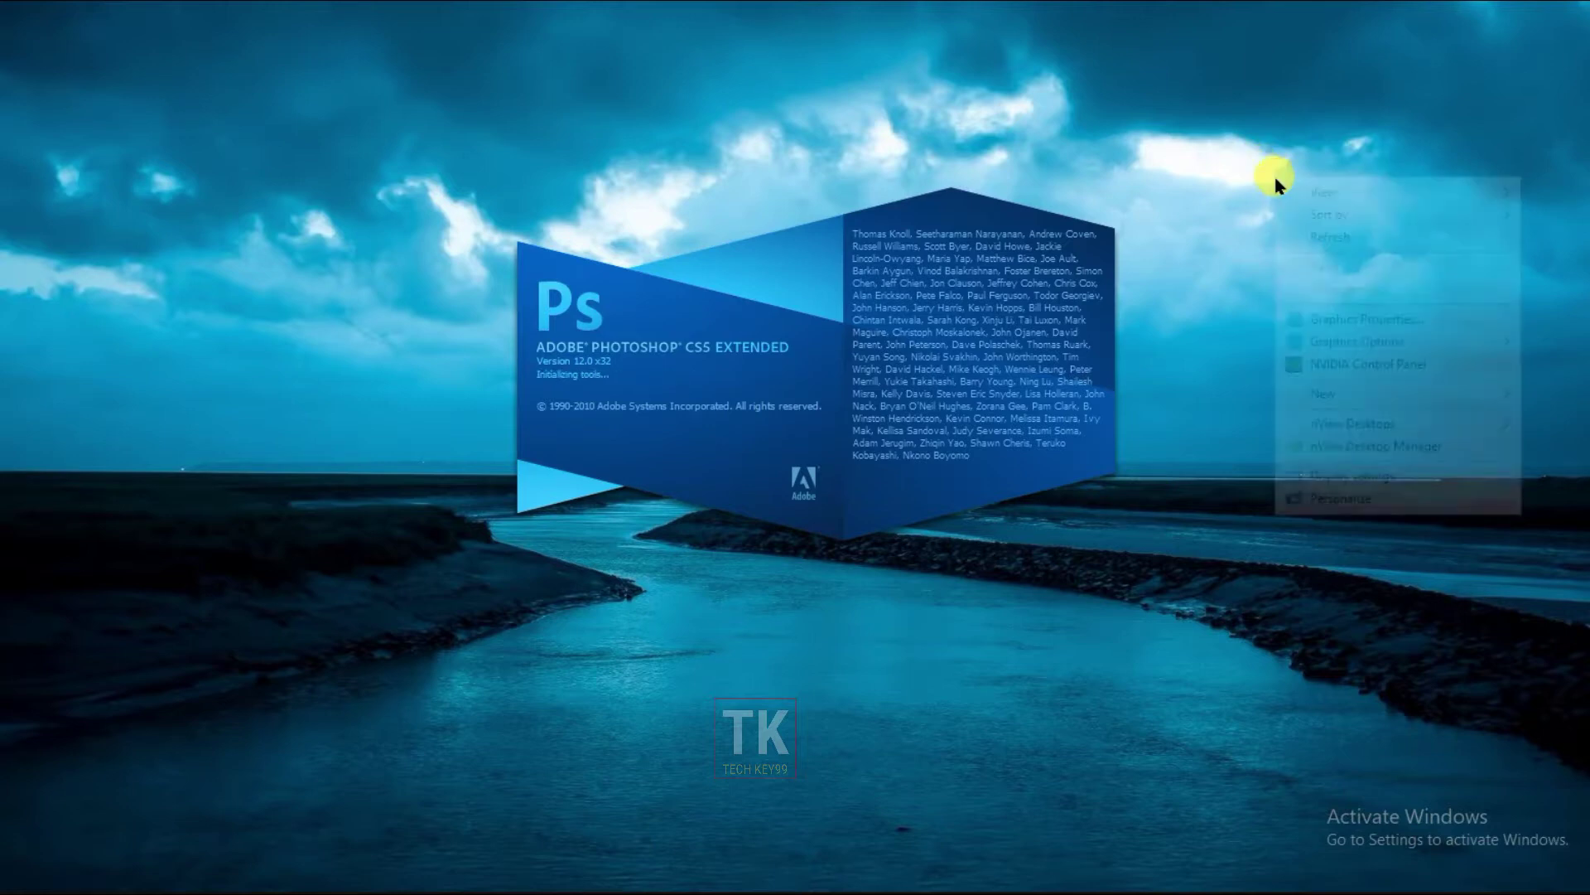
click(1317, 238)
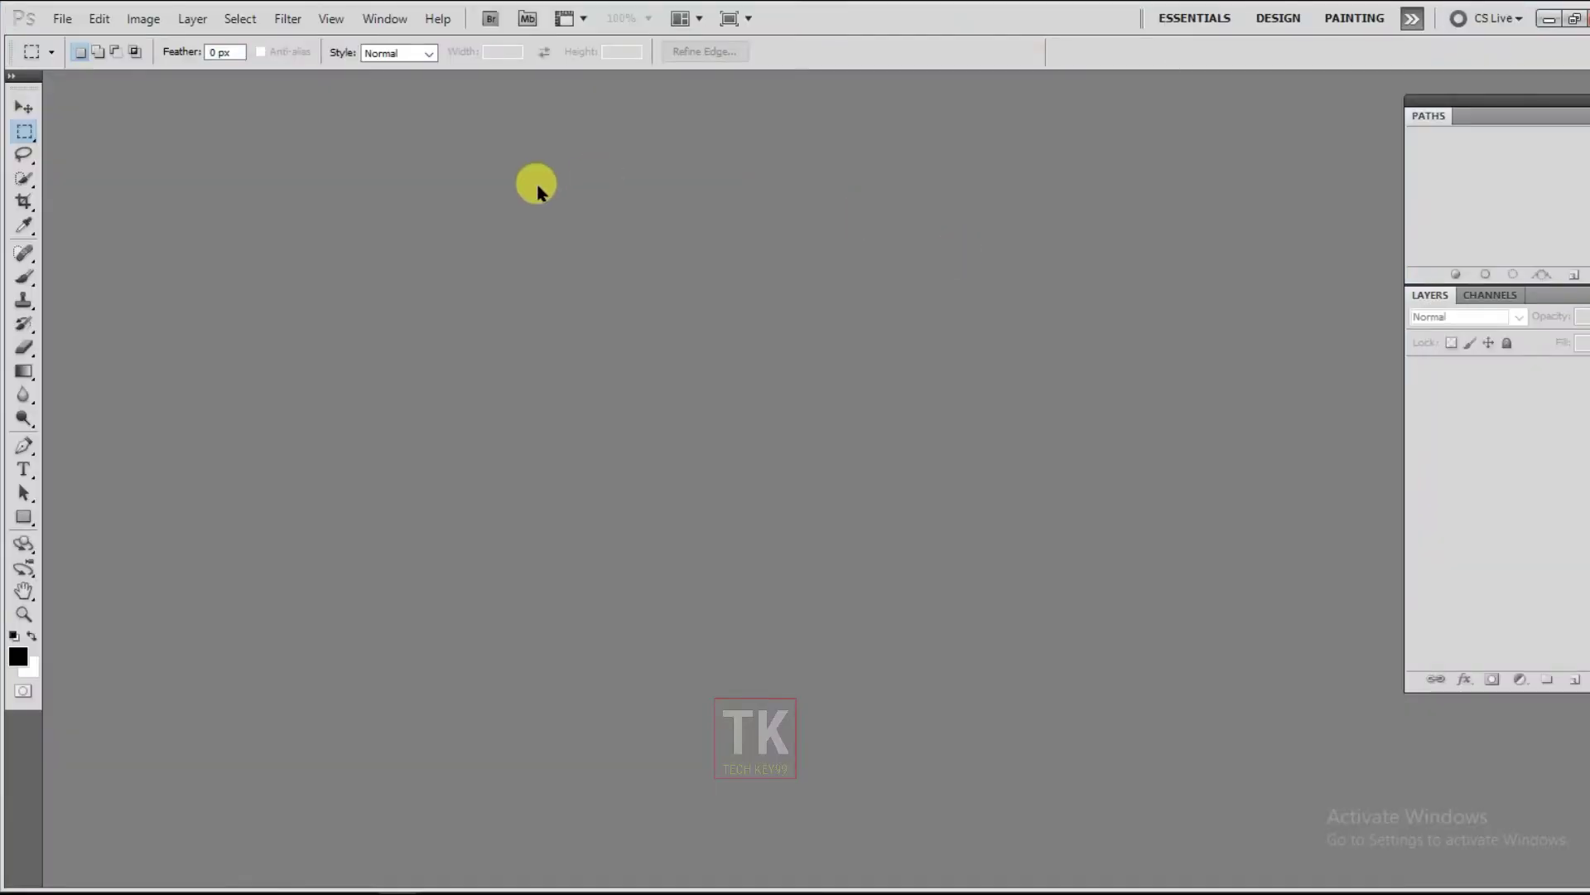
- Create a new RGB document 512 pixels wide and 512 pixels high with a transparent background
click(60, 18)
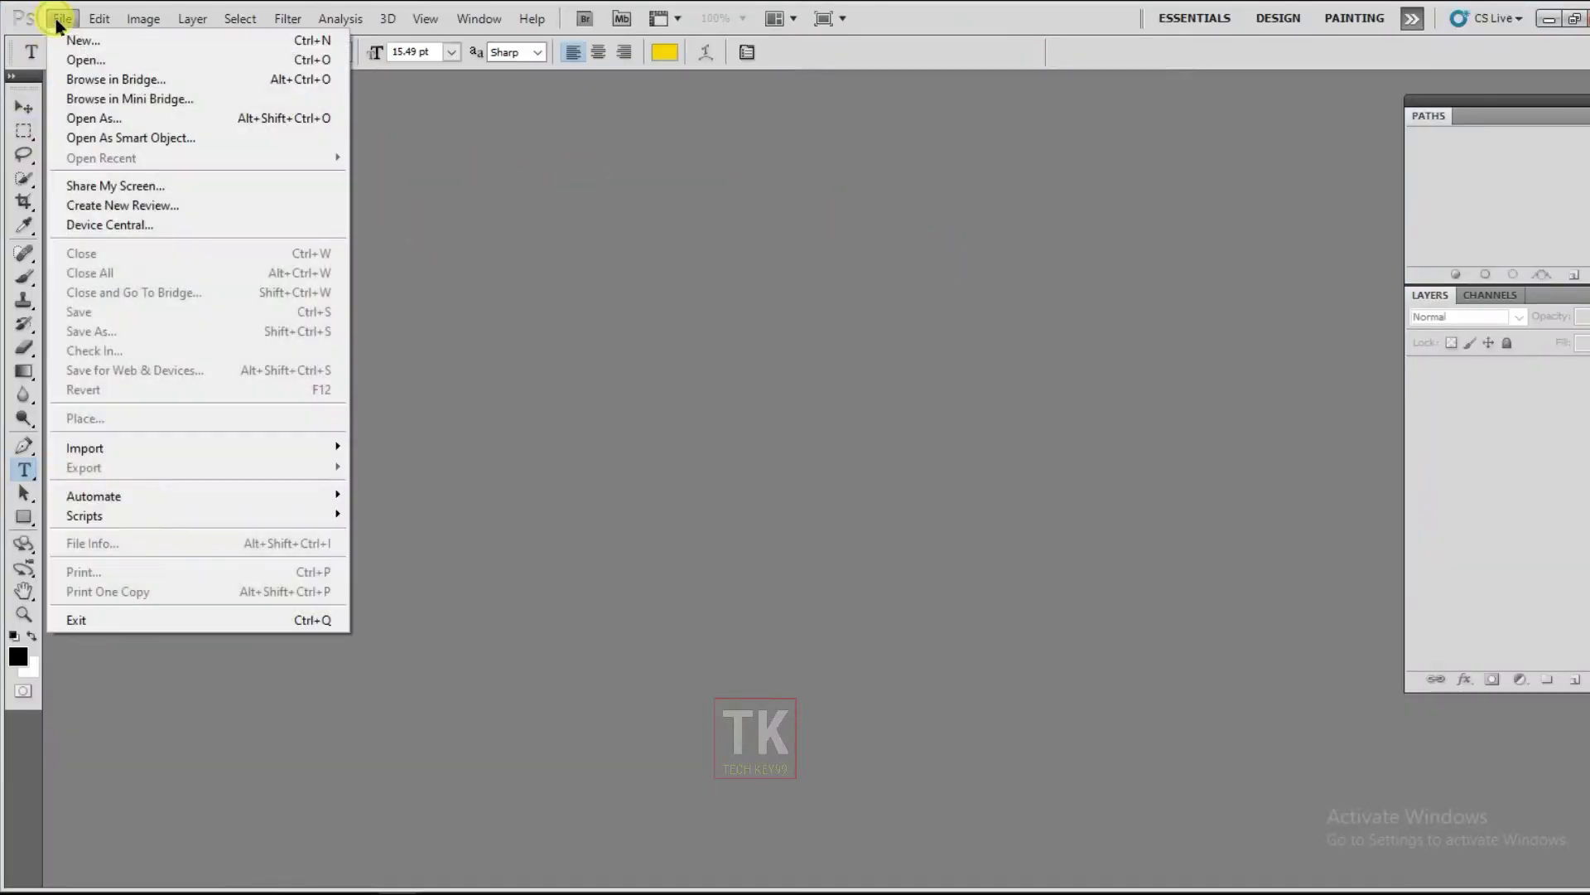
click(108, 43)
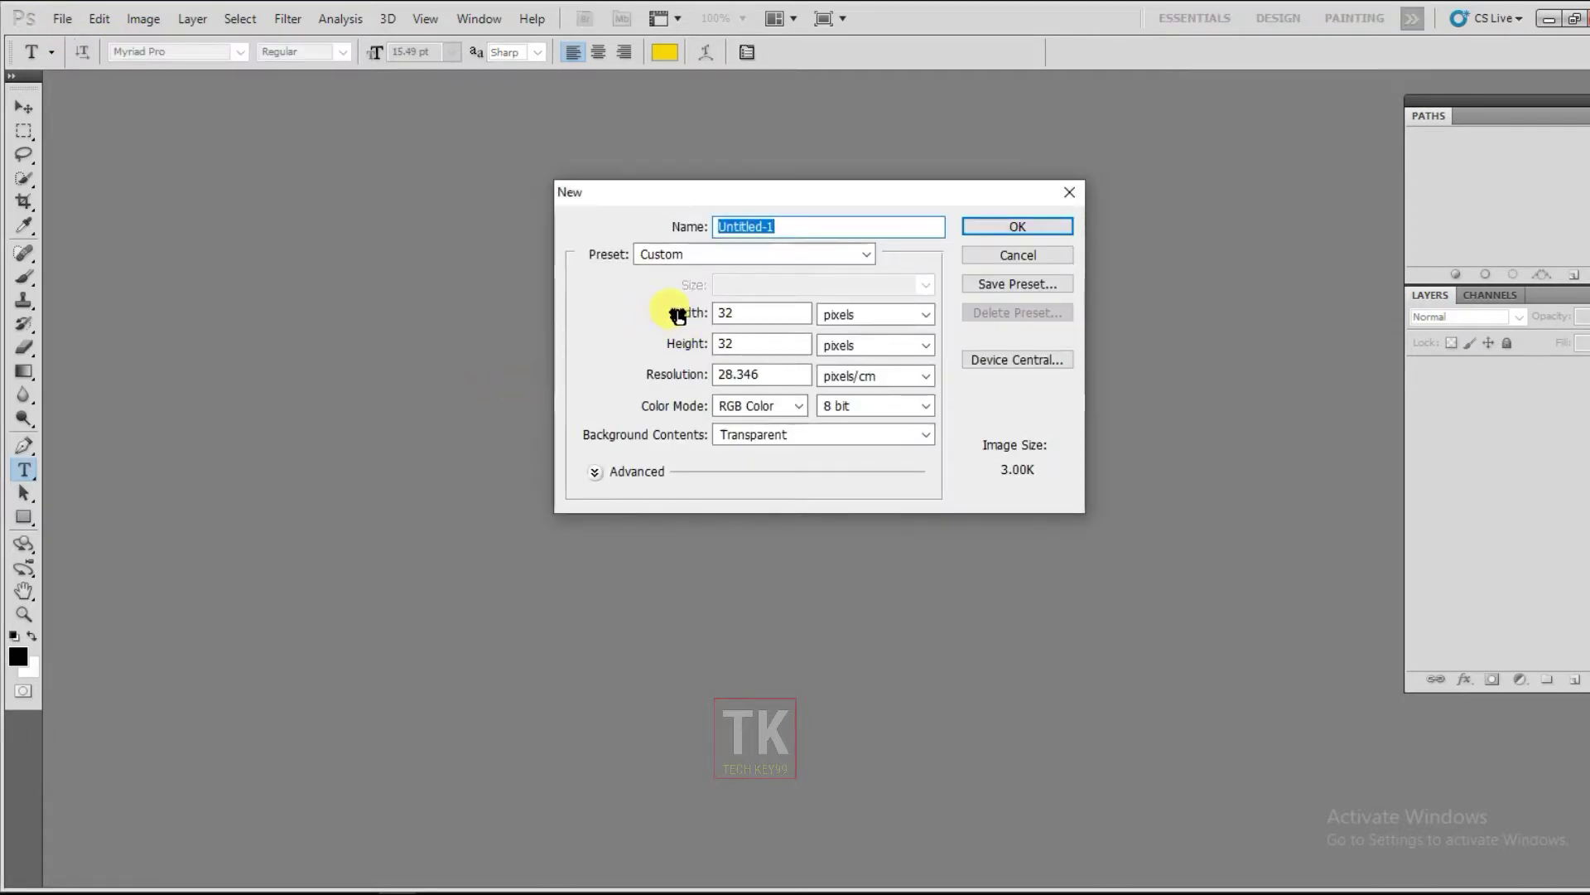
drag(752, 312, 669, 320)
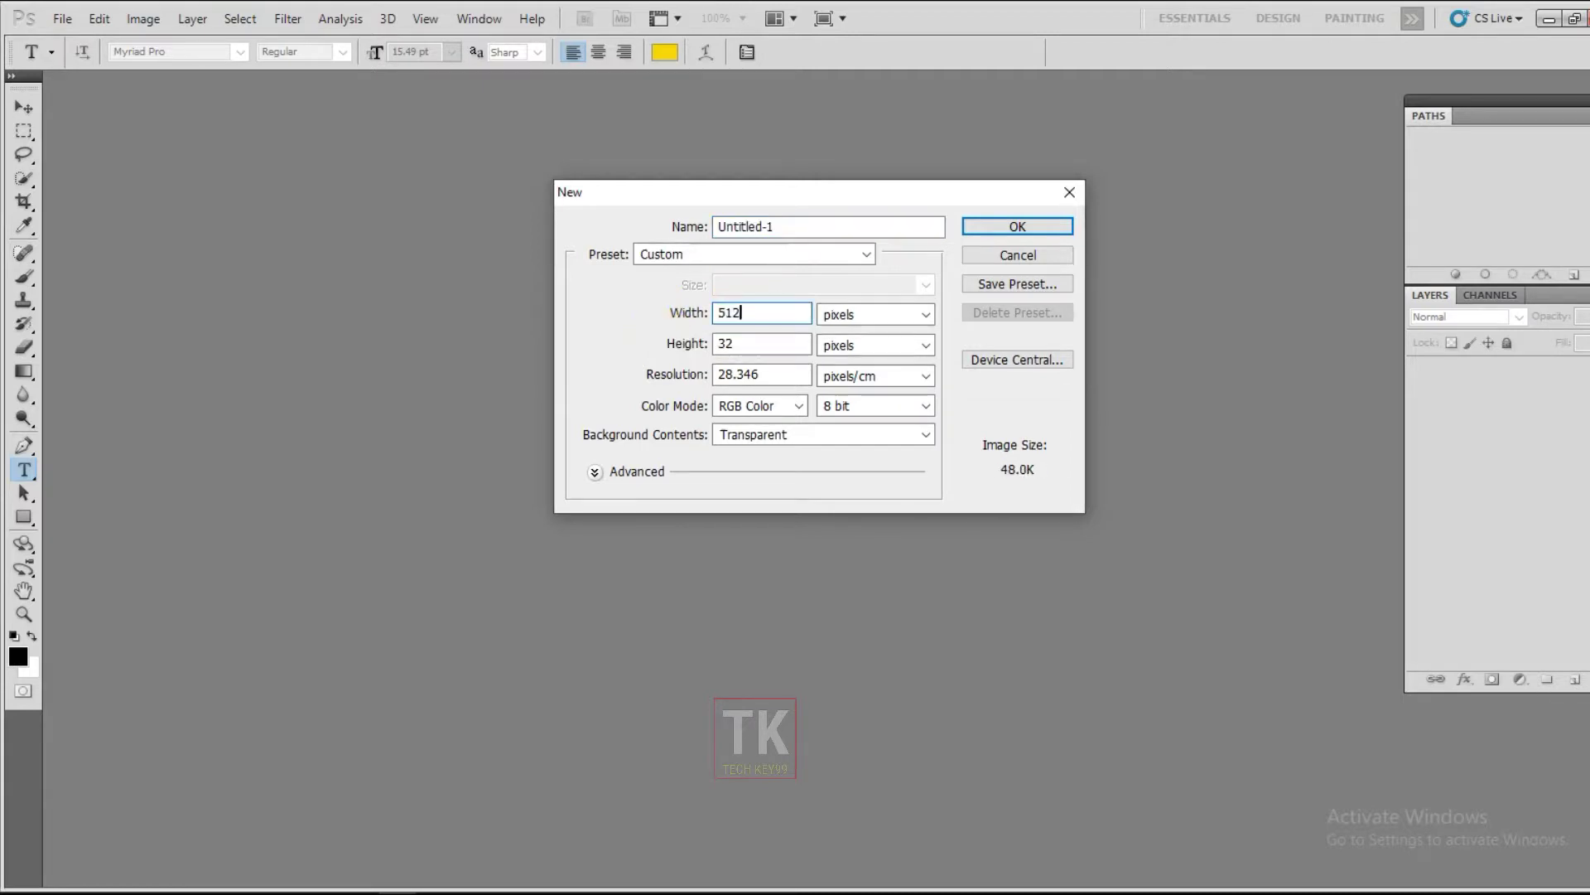
click(758, 343)
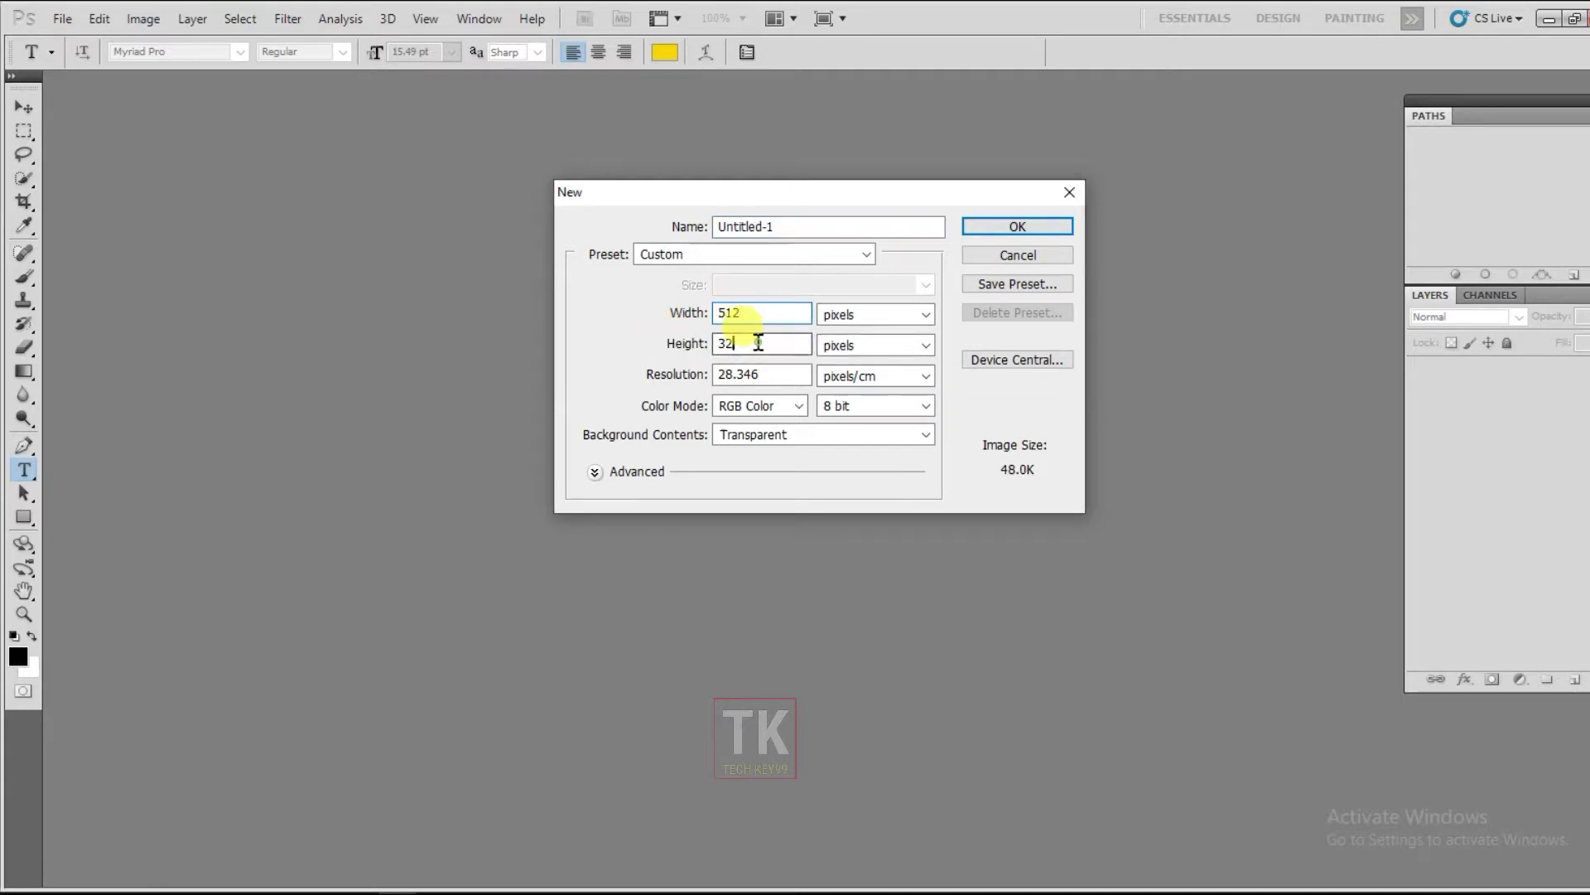
drag(758, 343, 672, 344)
text(51)
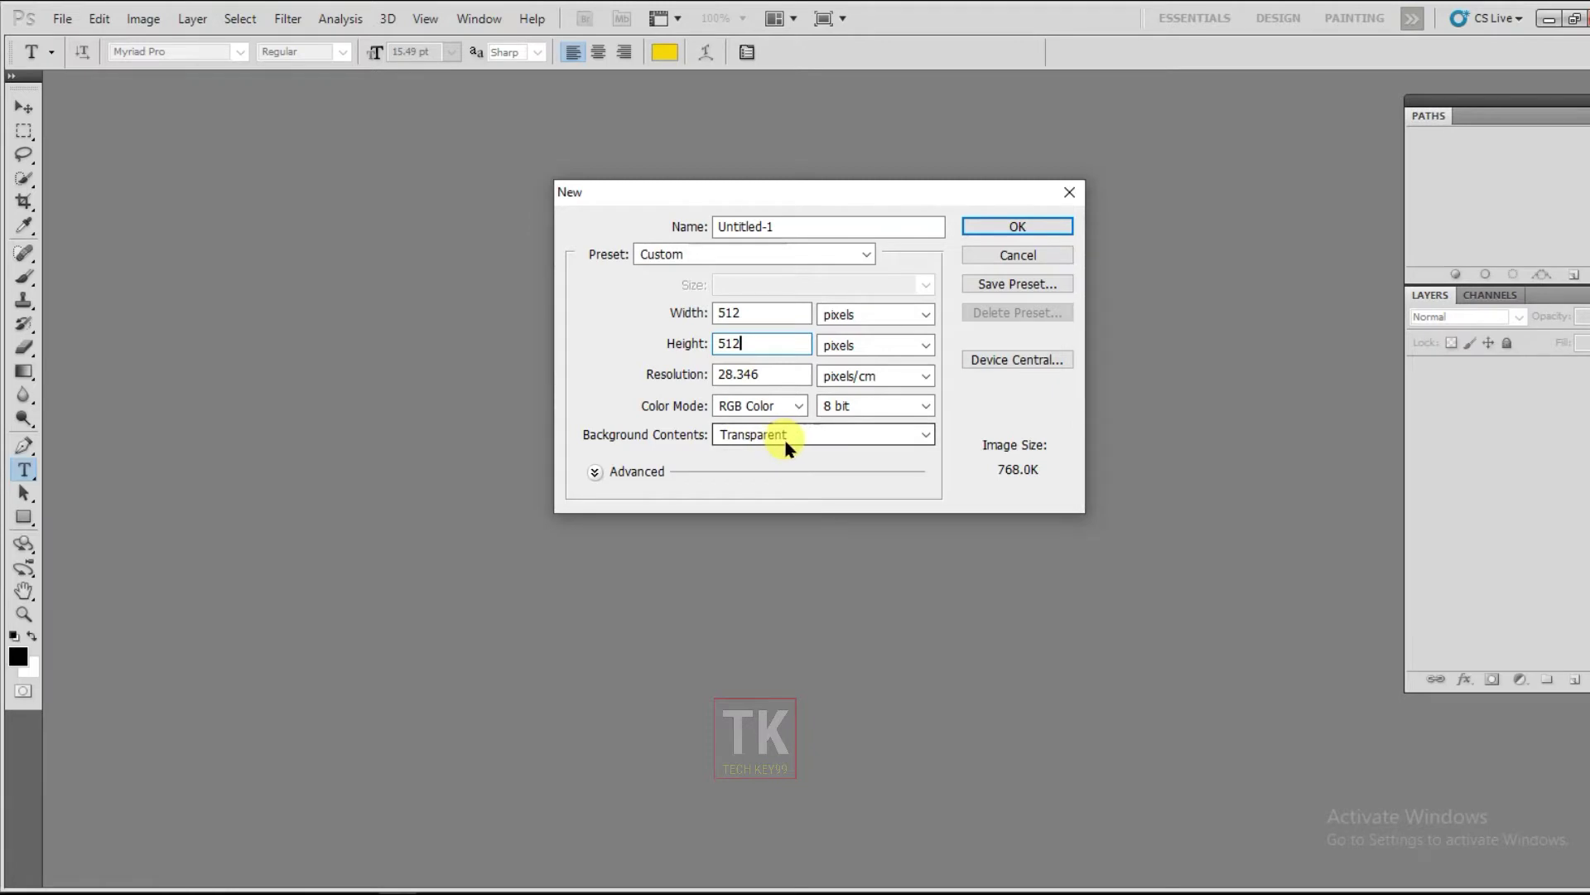
click(1021, 227)
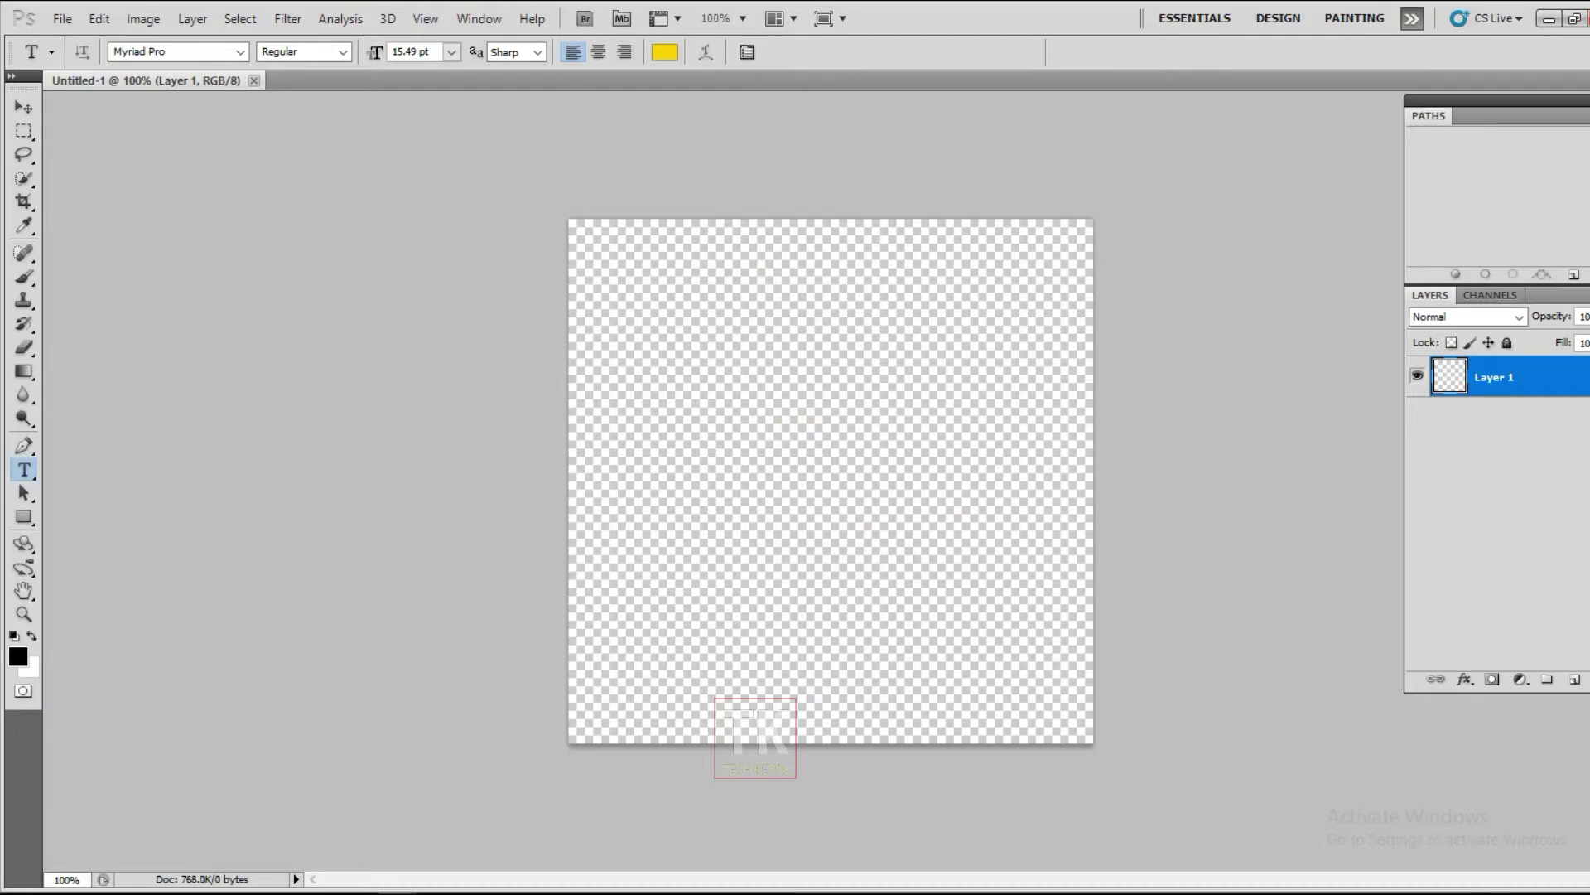
- Add a yellow 12 pt Myriad Pro text "SPACE SHOOTER" near the canvas's left edge and shrink its text box around the words
alt+scroll(831, 481, up, 3)
alt+scroll(831, 480, down, 1)
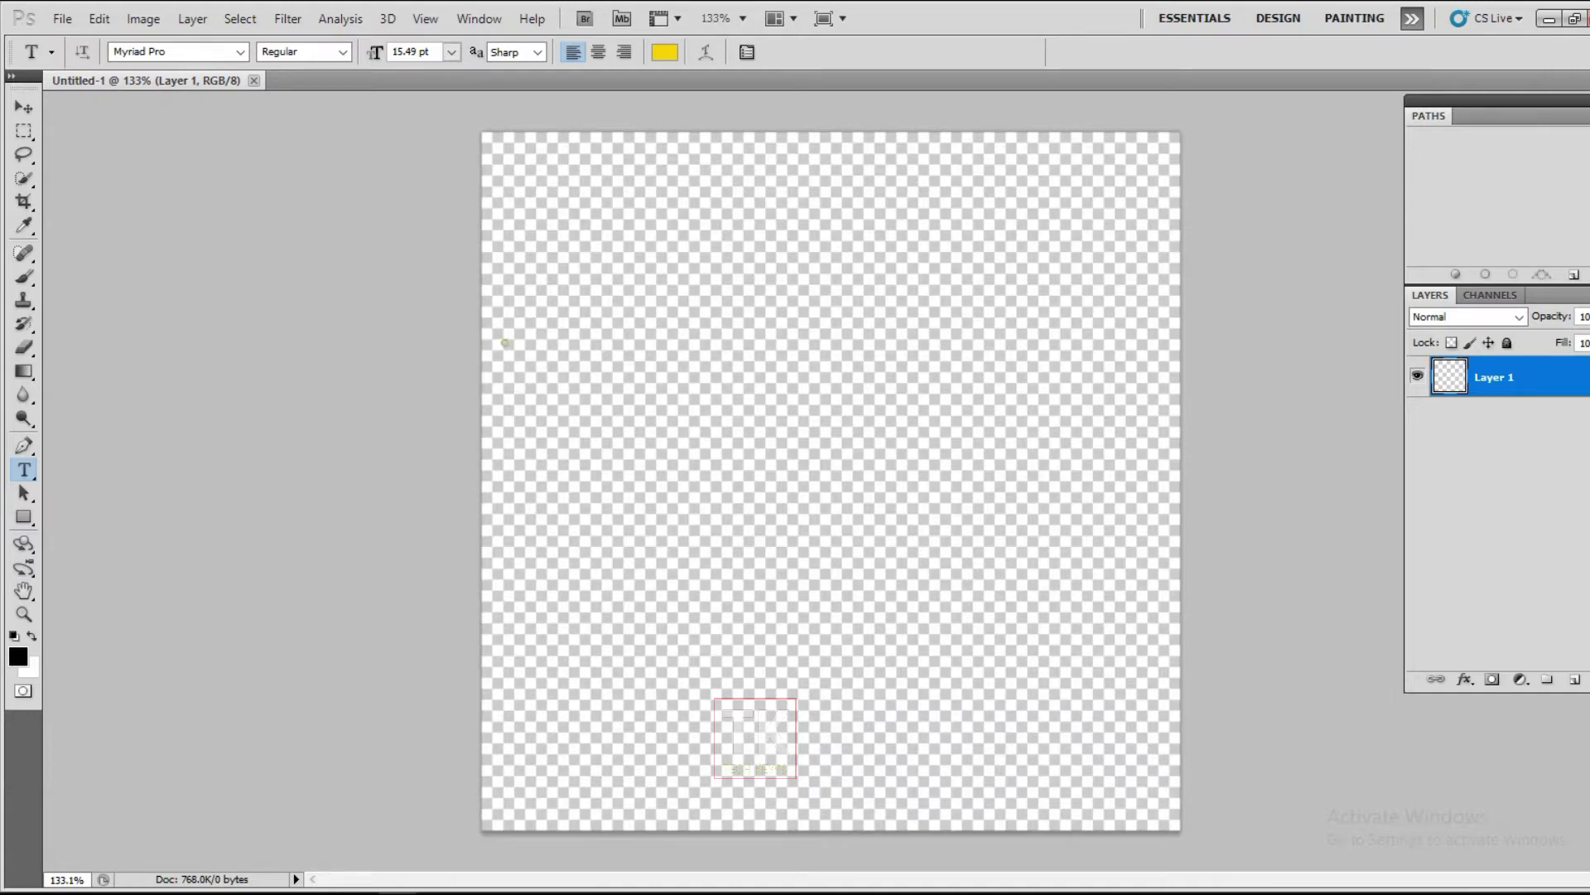
drag(504, 343, 1121, 482)
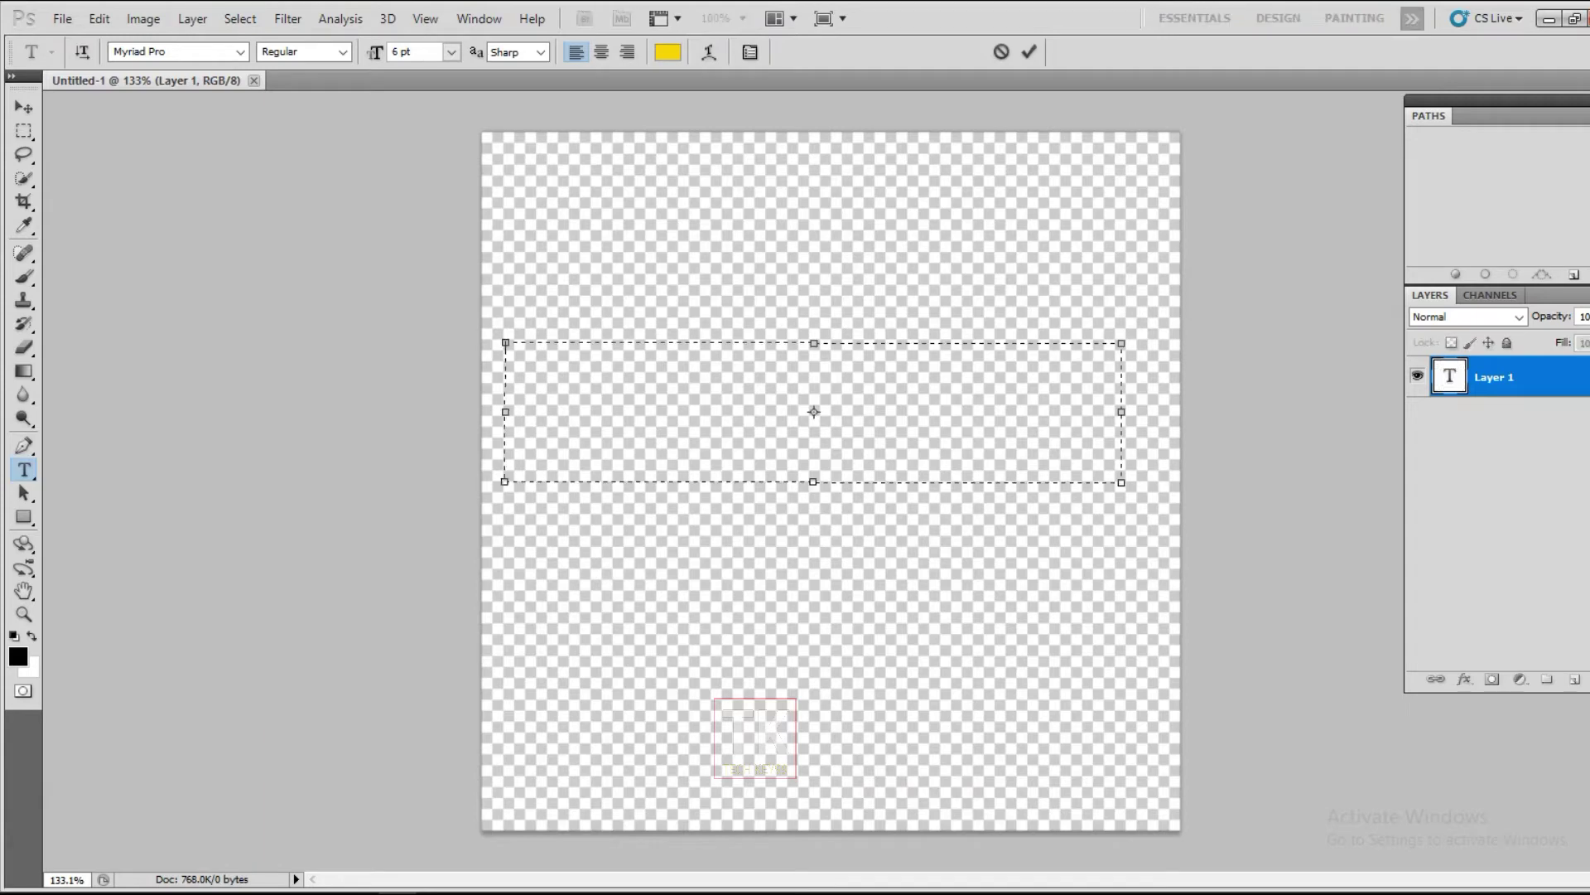
click(451, 51)
click(452, 219)
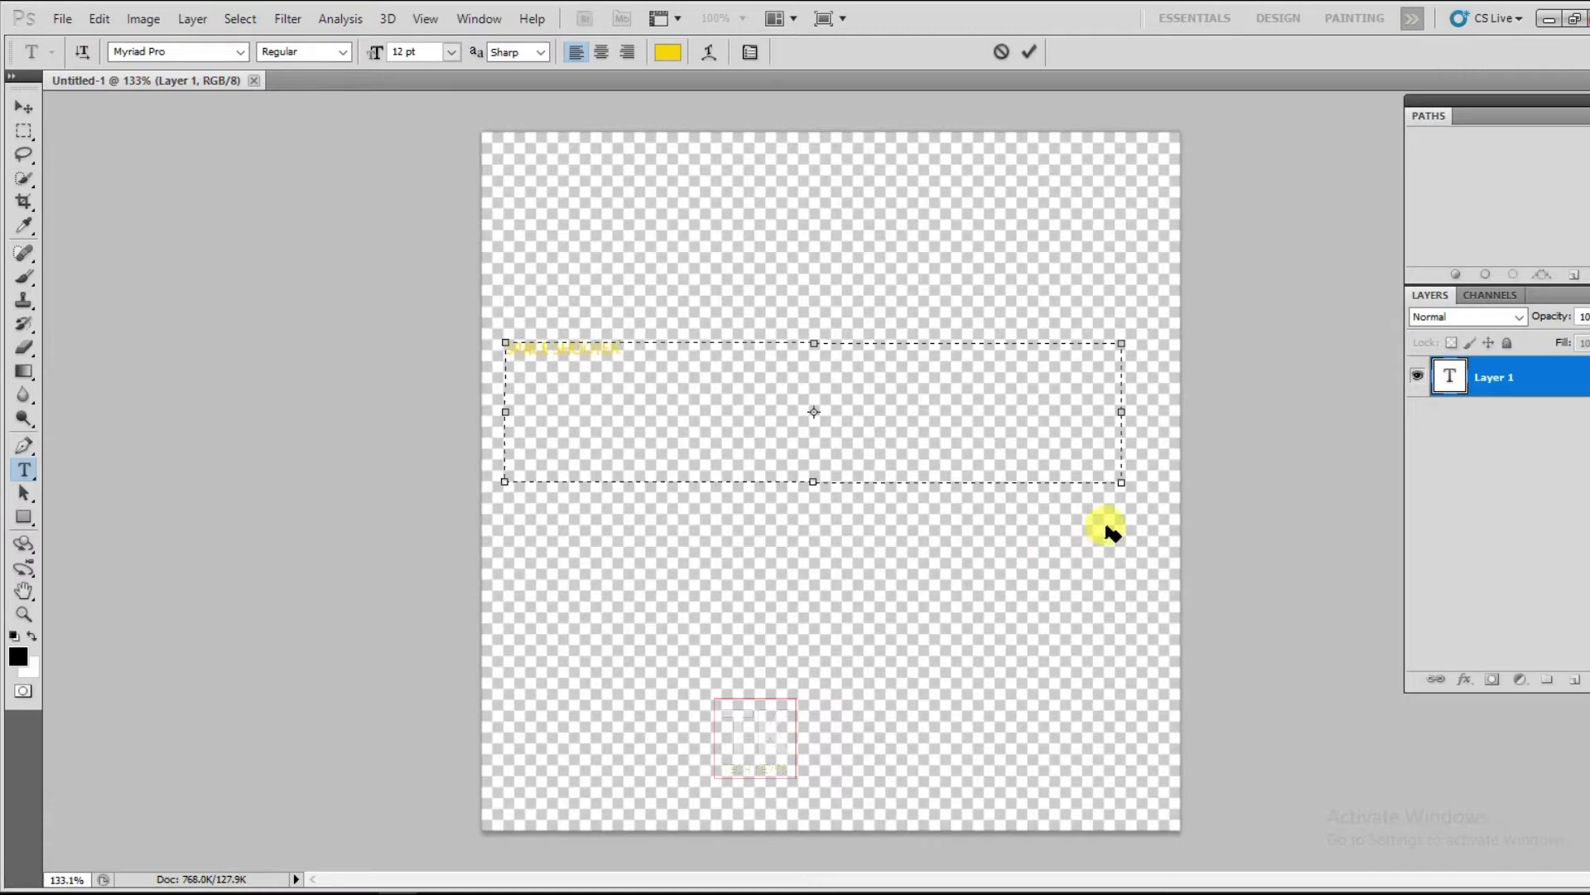
drag(1121, 482, 651, 389)
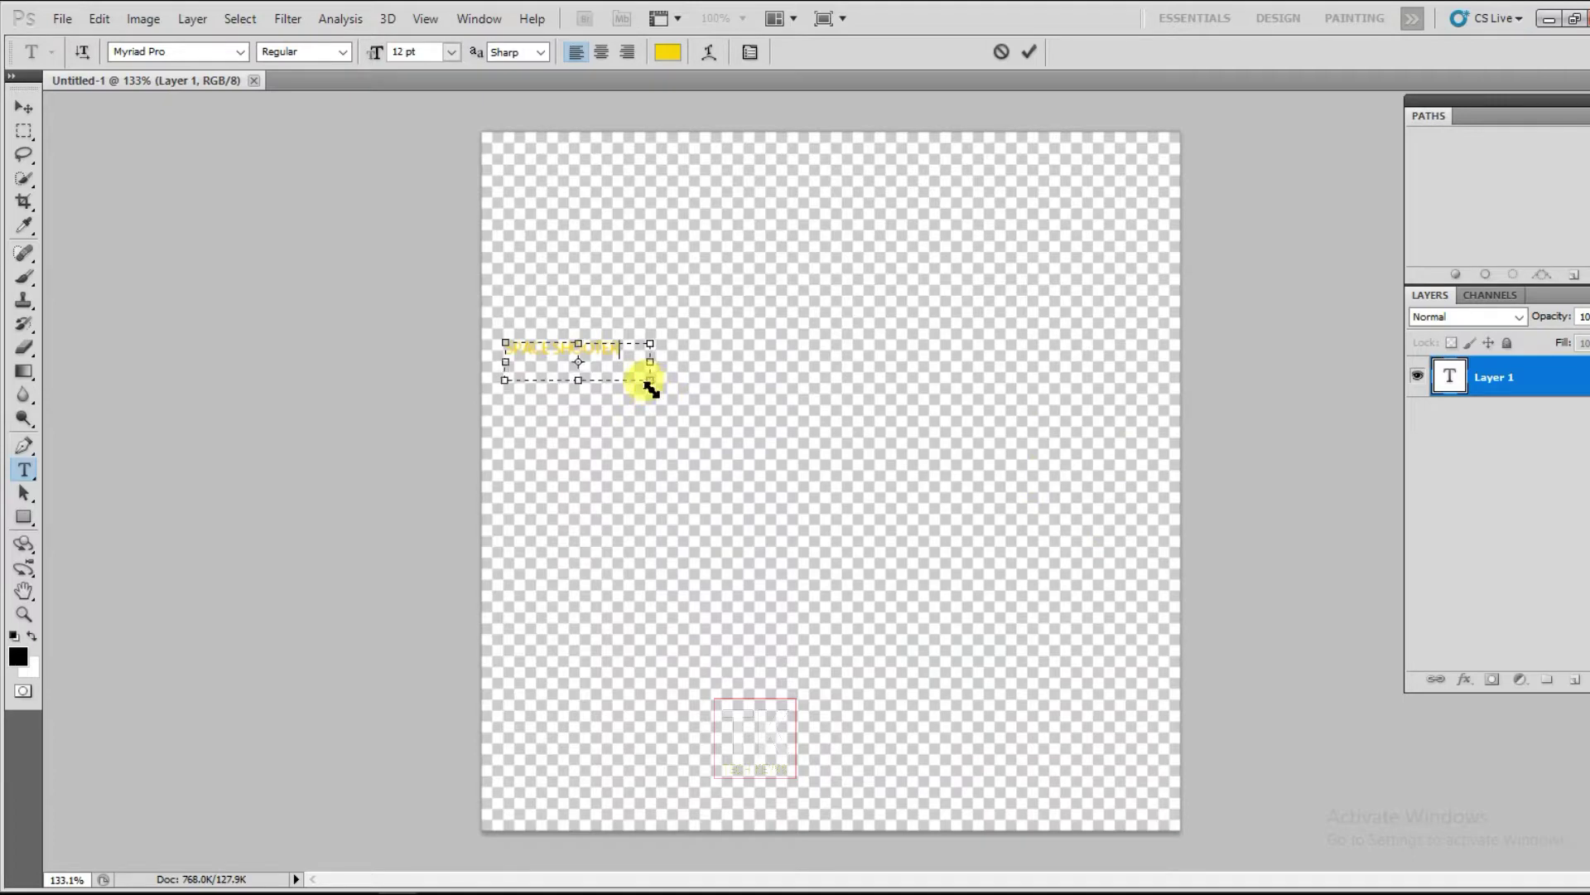
click(1030, 53)
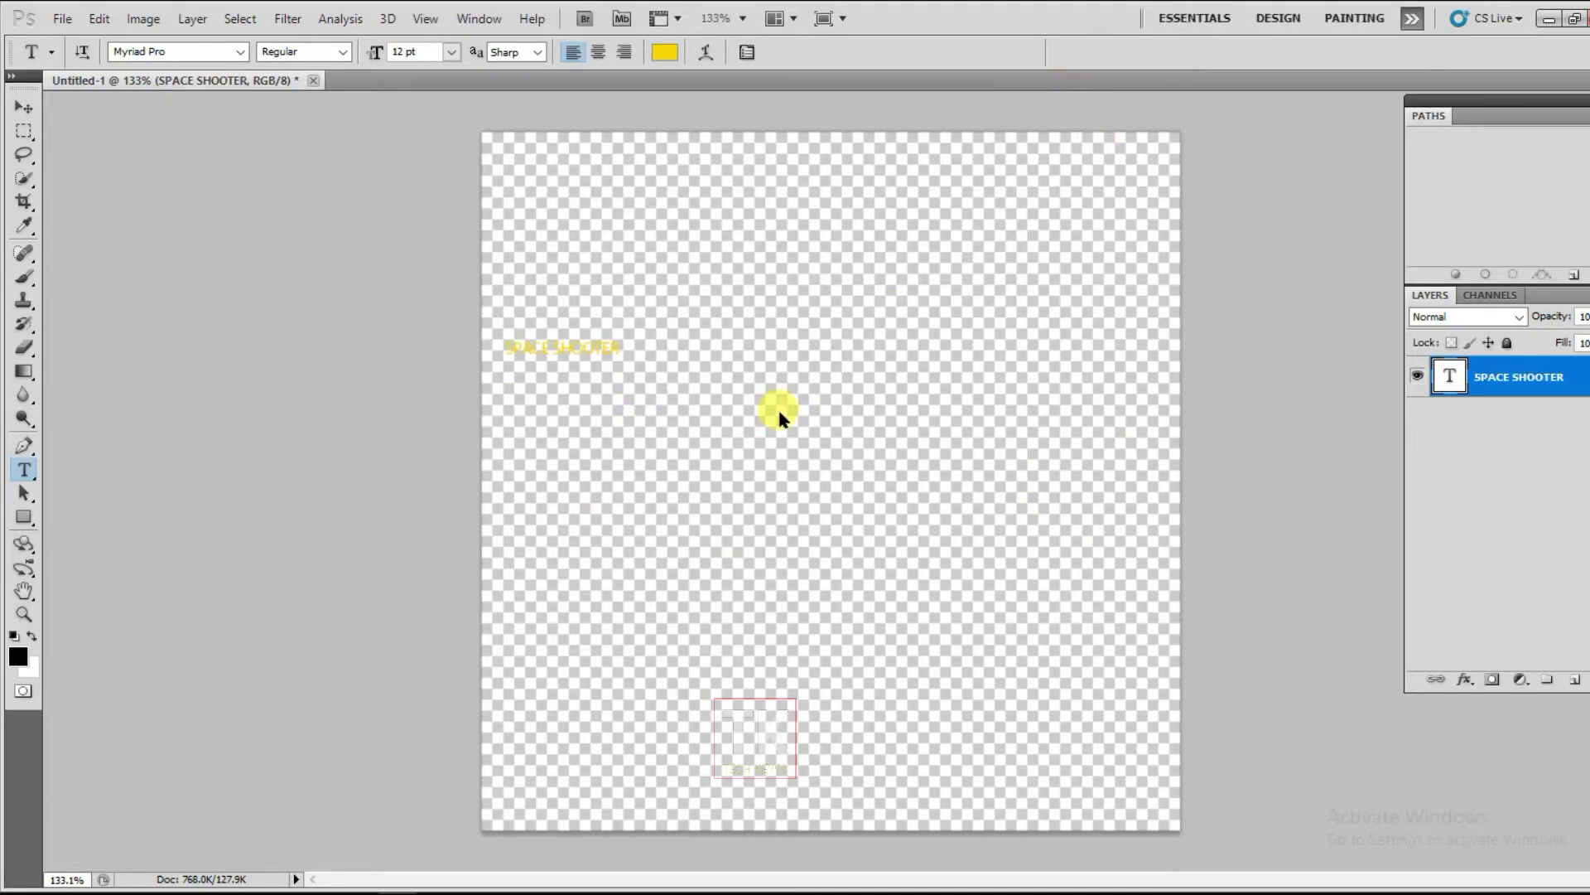
- Scale the SPACE SHOOTER text to about 570% width and 887% height so it spans most of the canvas
key(ctrl+t)
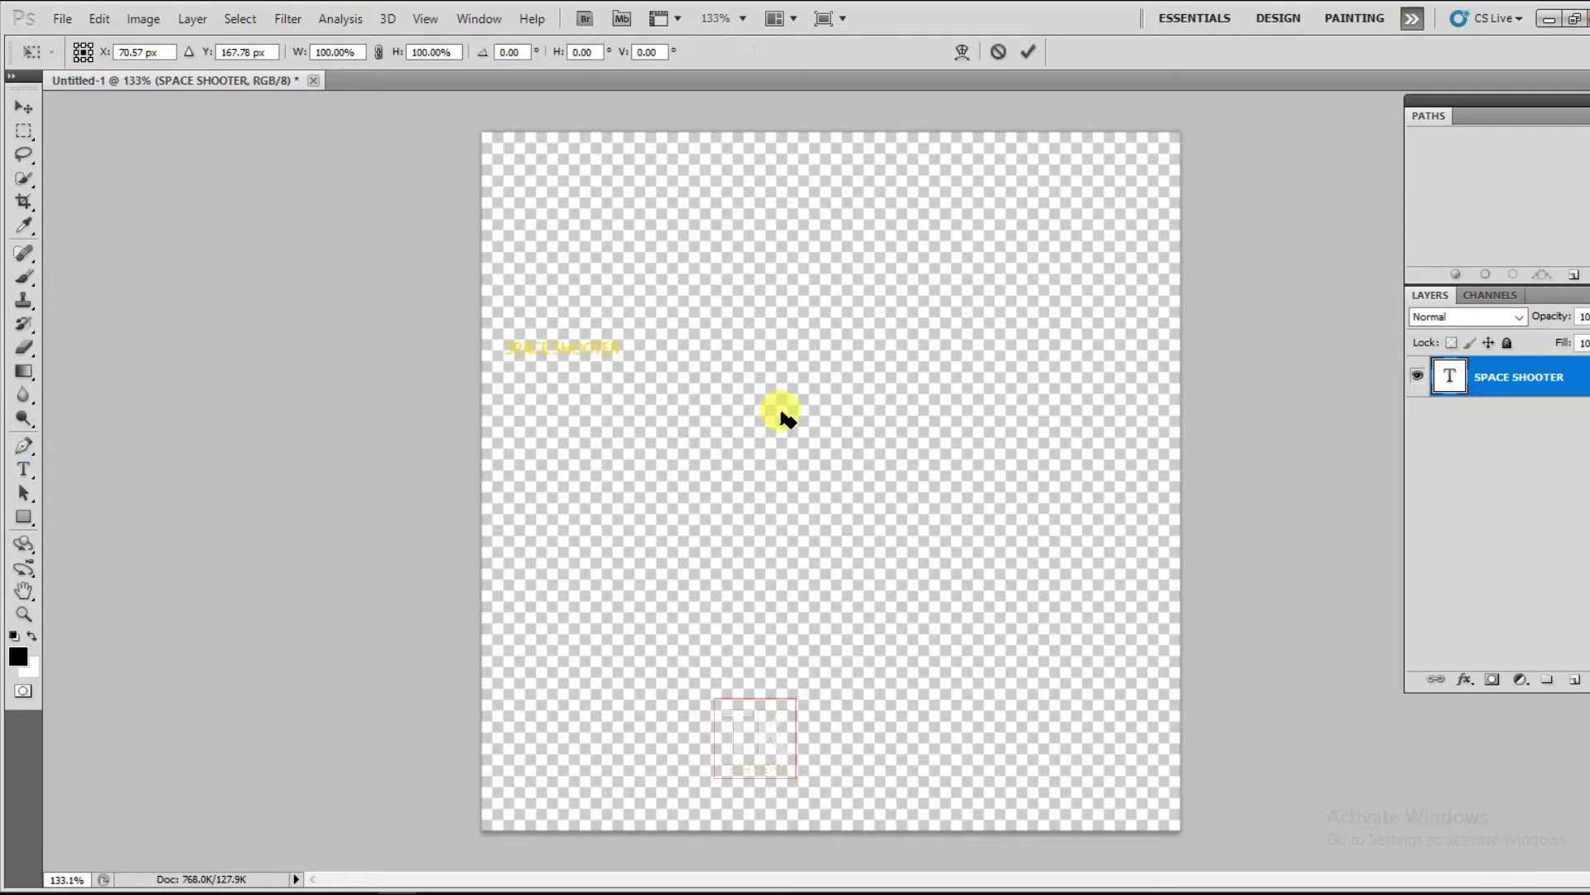
drag(653, 380, 1334, 695)
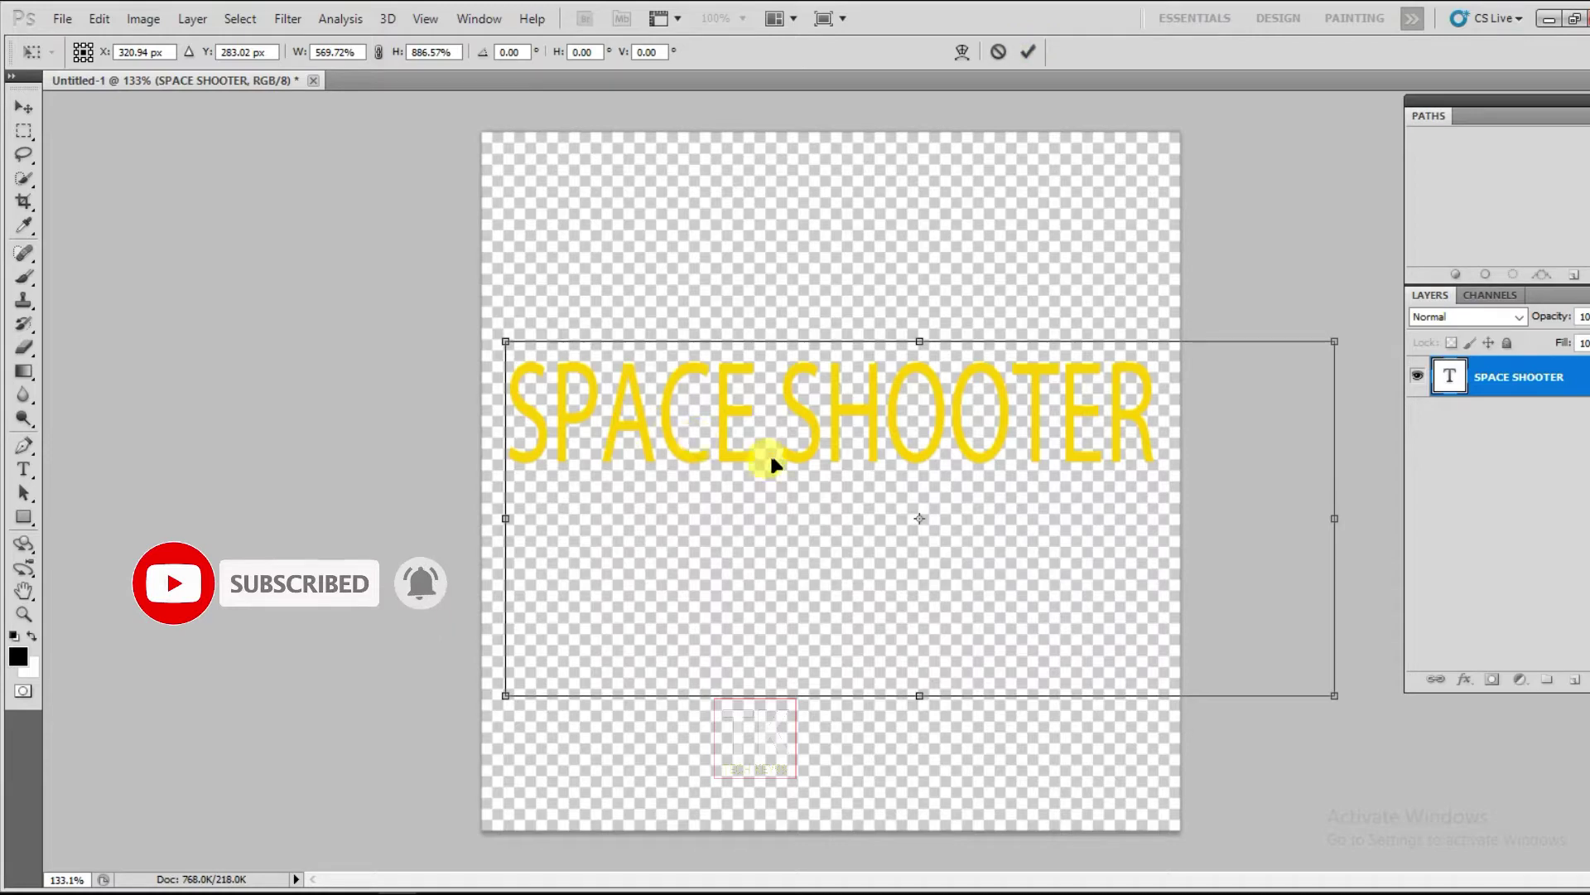
click(1028, 51)
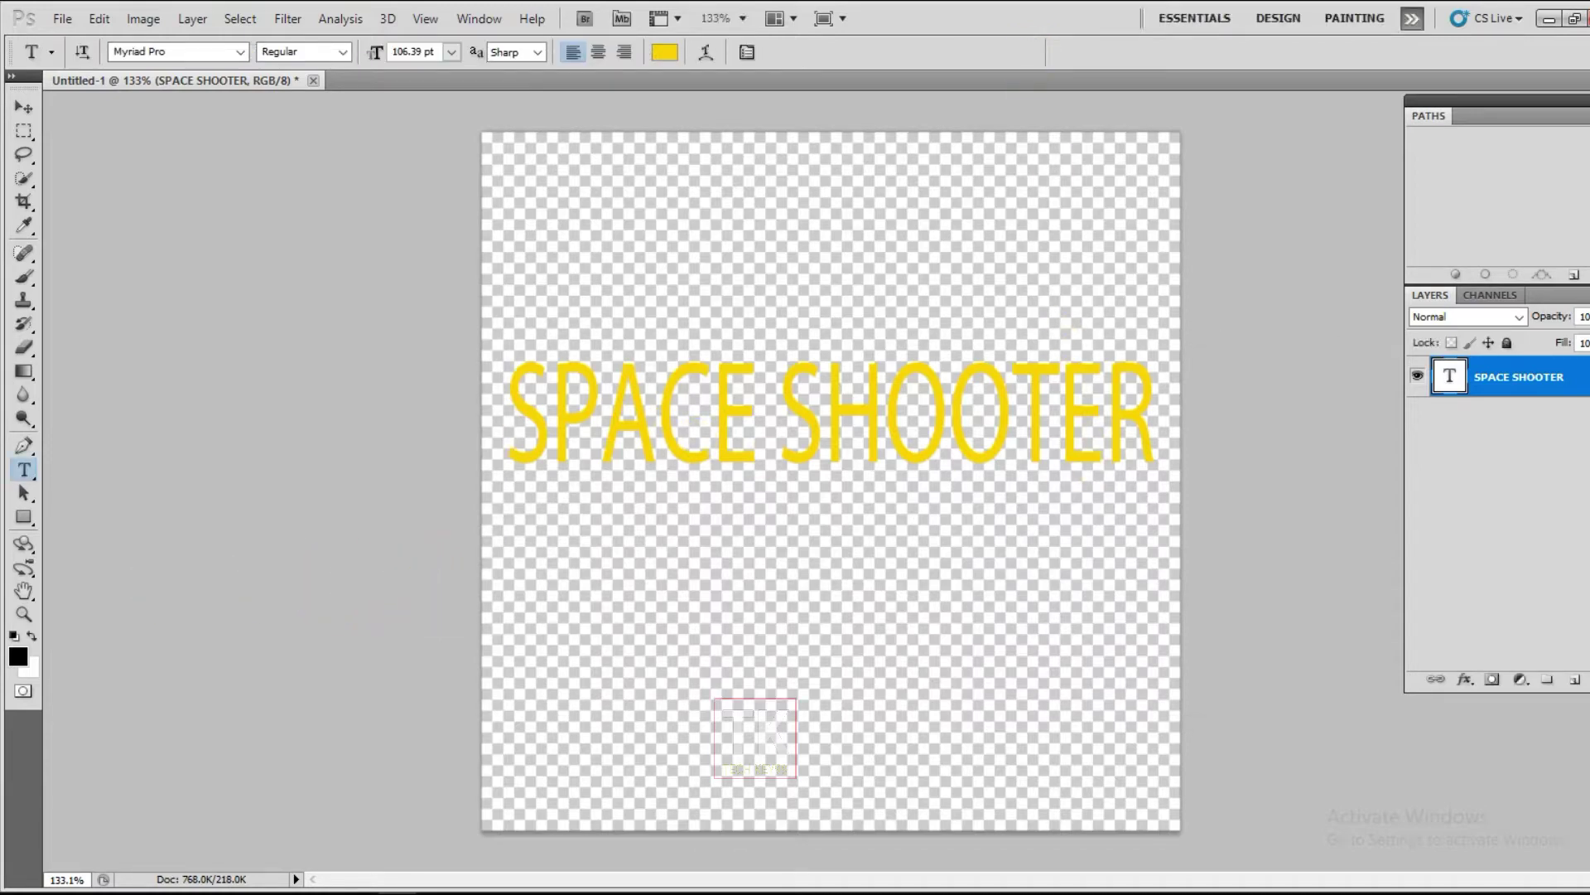
- Change the font of the whole SPACE SHOOTER text to Poplar Std Black
drag(1156, 414, 504, 414)
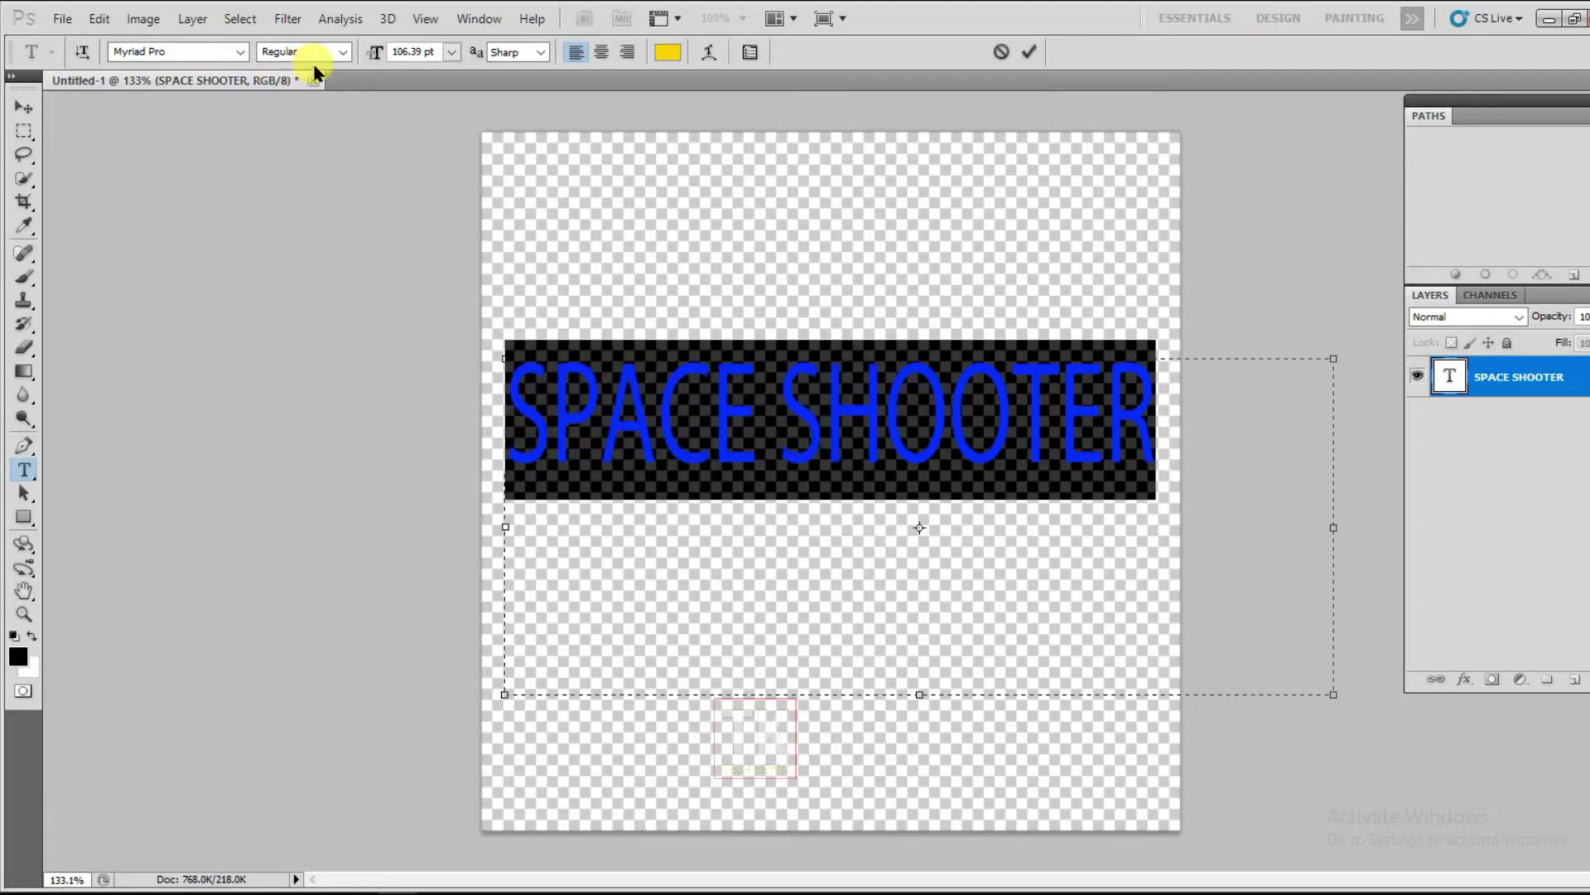
click(242, 52)
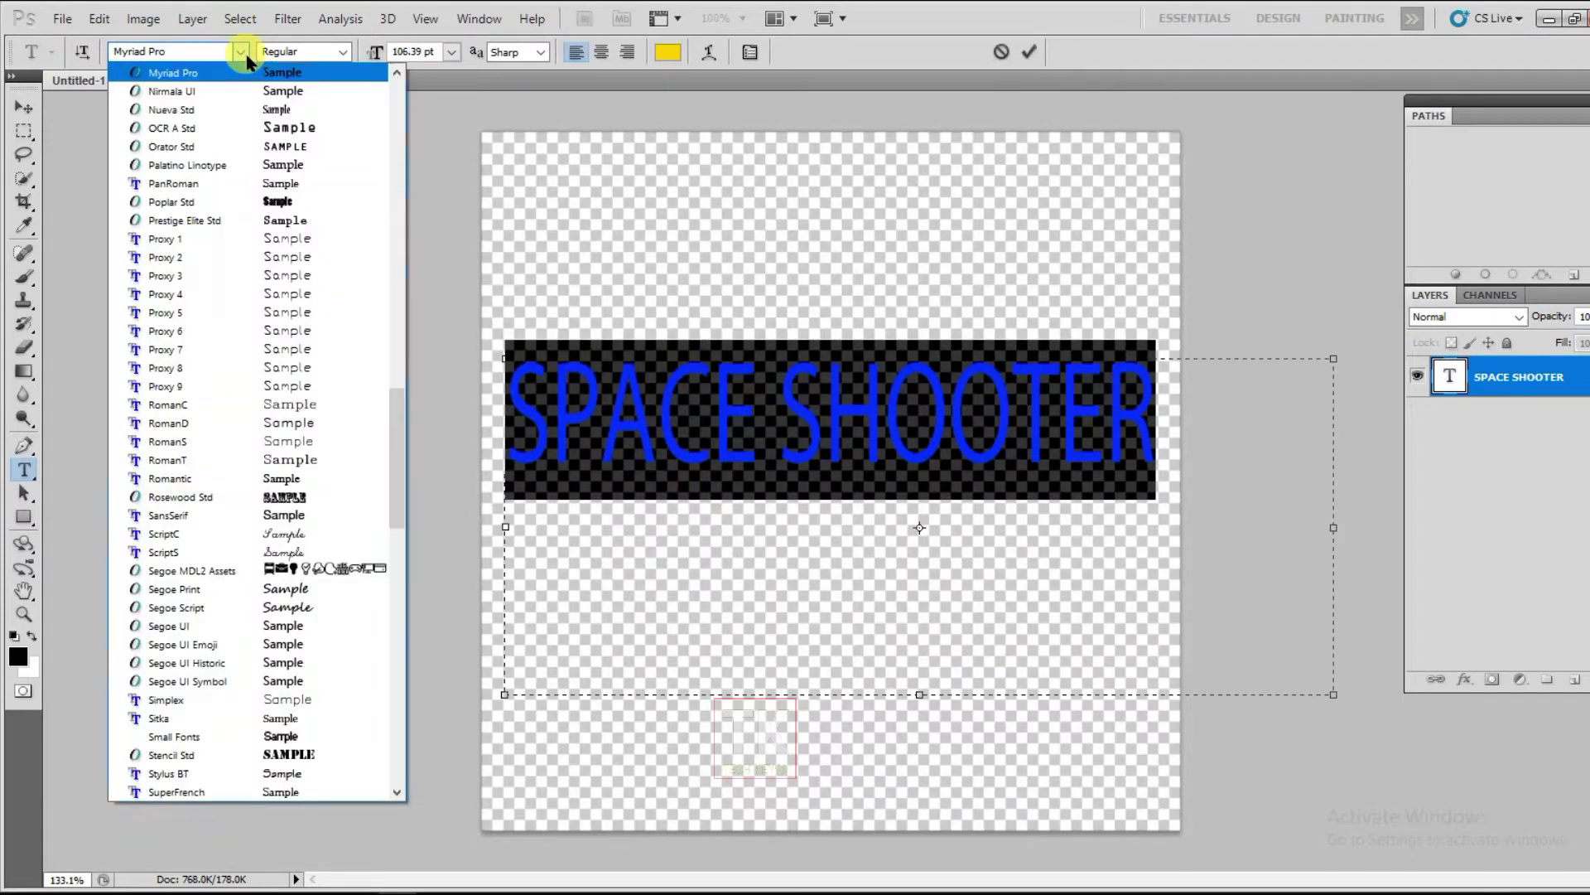
click(300, 200)
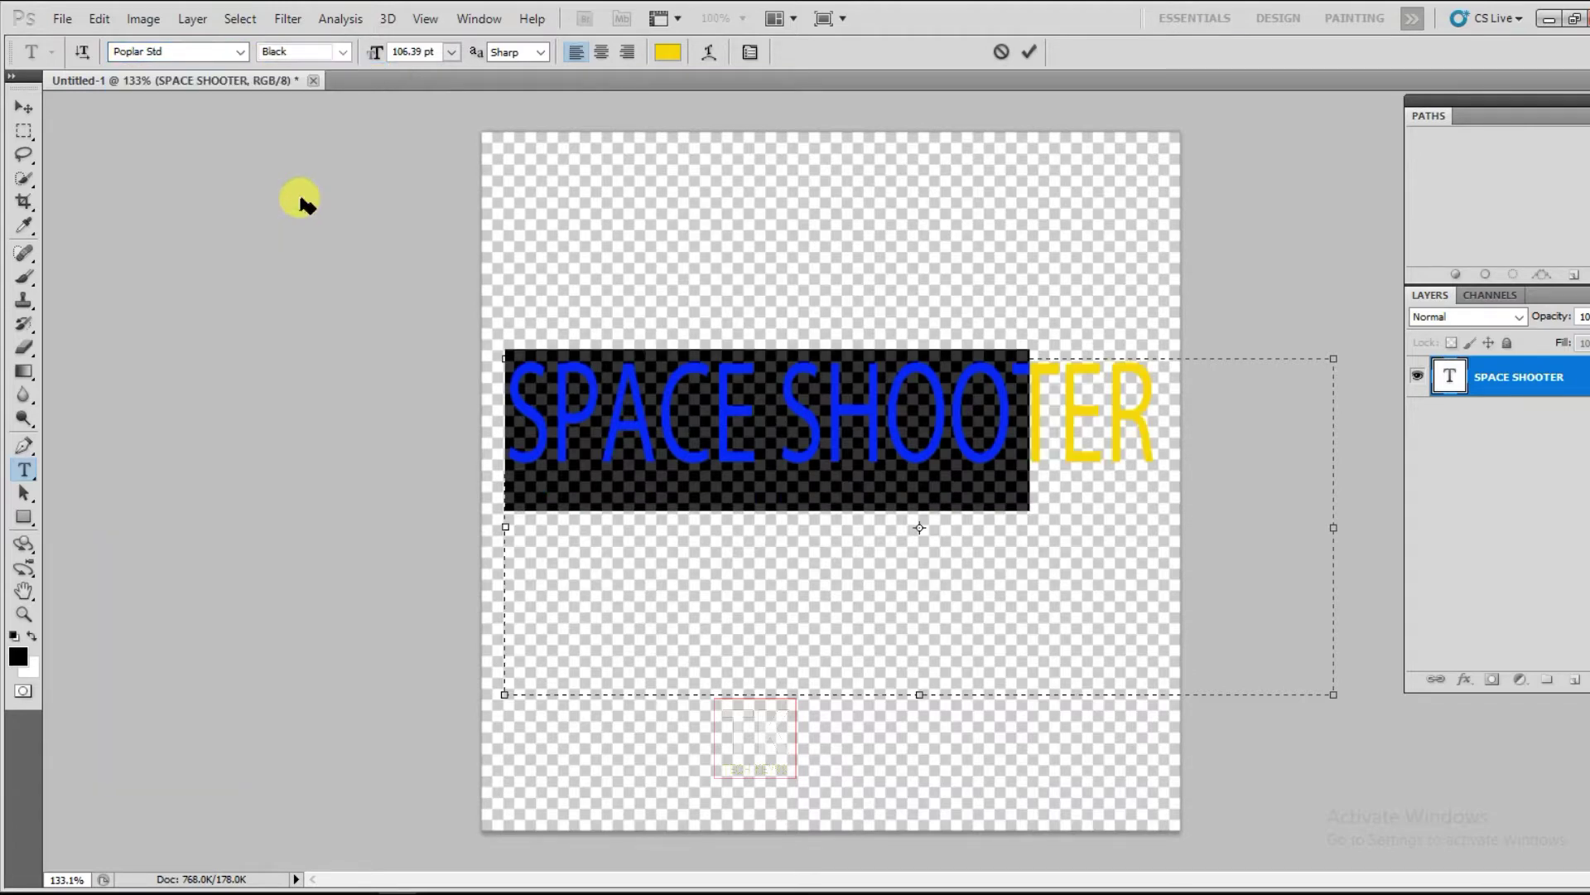
click(608, 458)
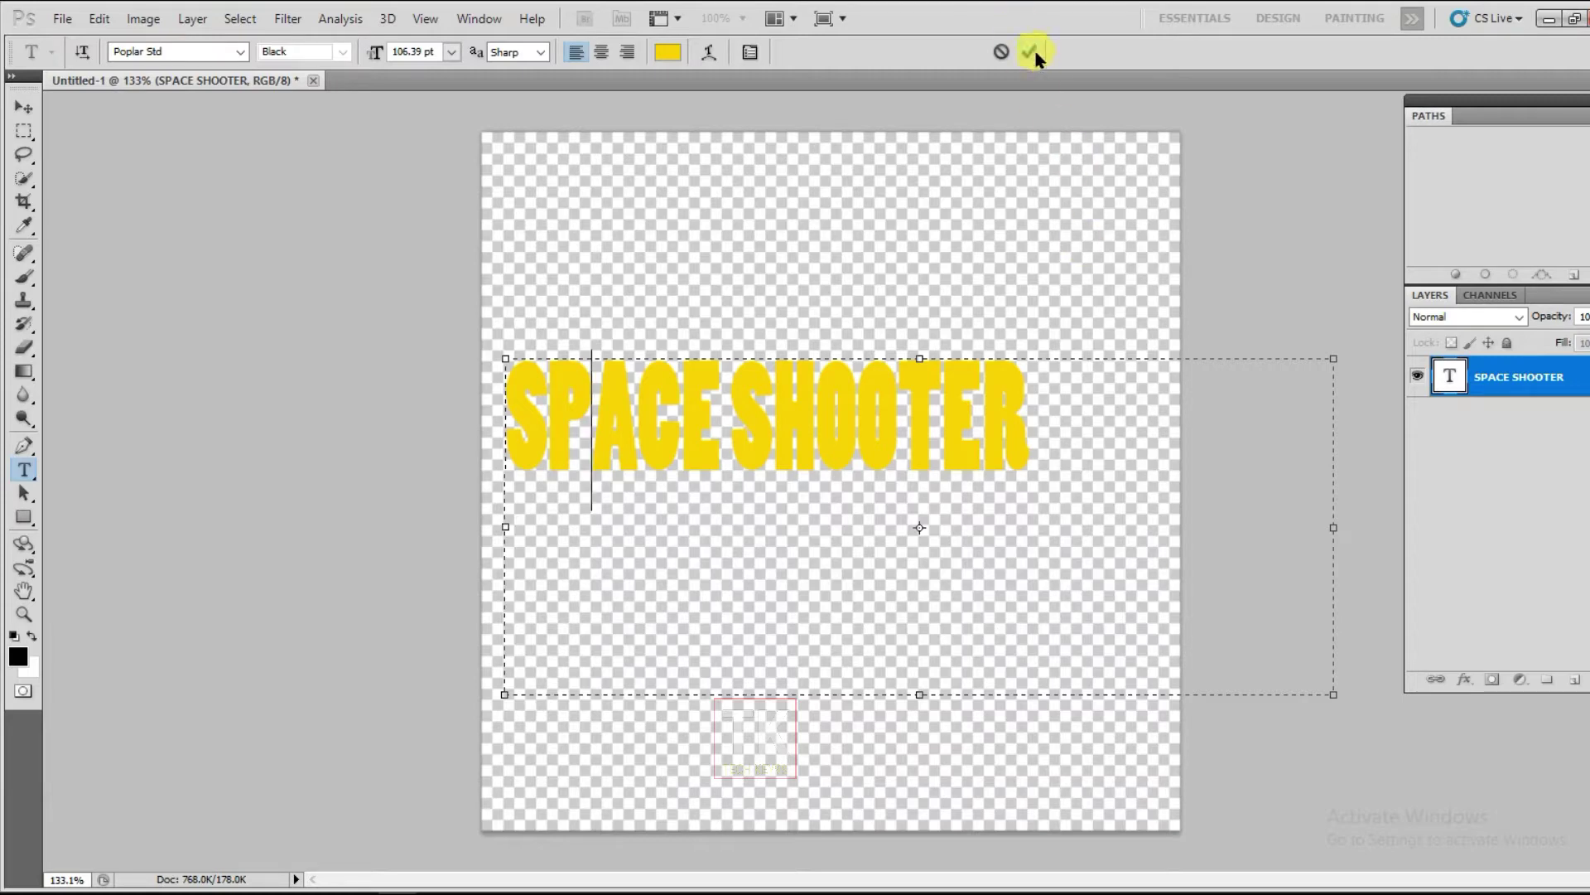
key(ctrl+Return)
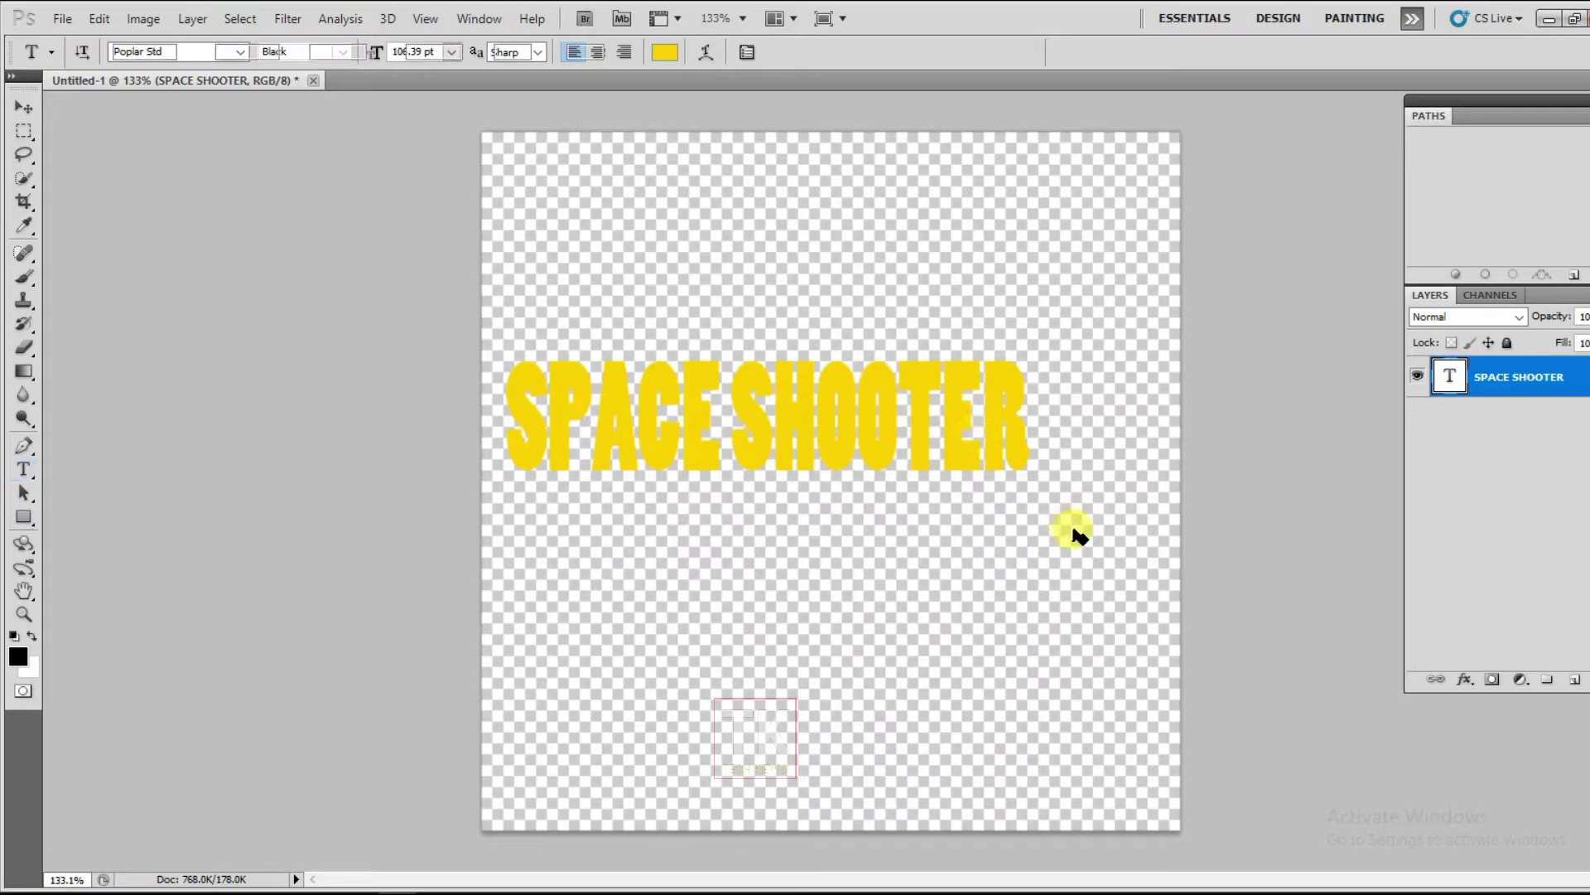
- Transform the SPACE SHOOTER text to about 125% width and 66% height, and move it higher on the canvas
key(ctrl+t)
drag(1335, 700, 1538, 723)
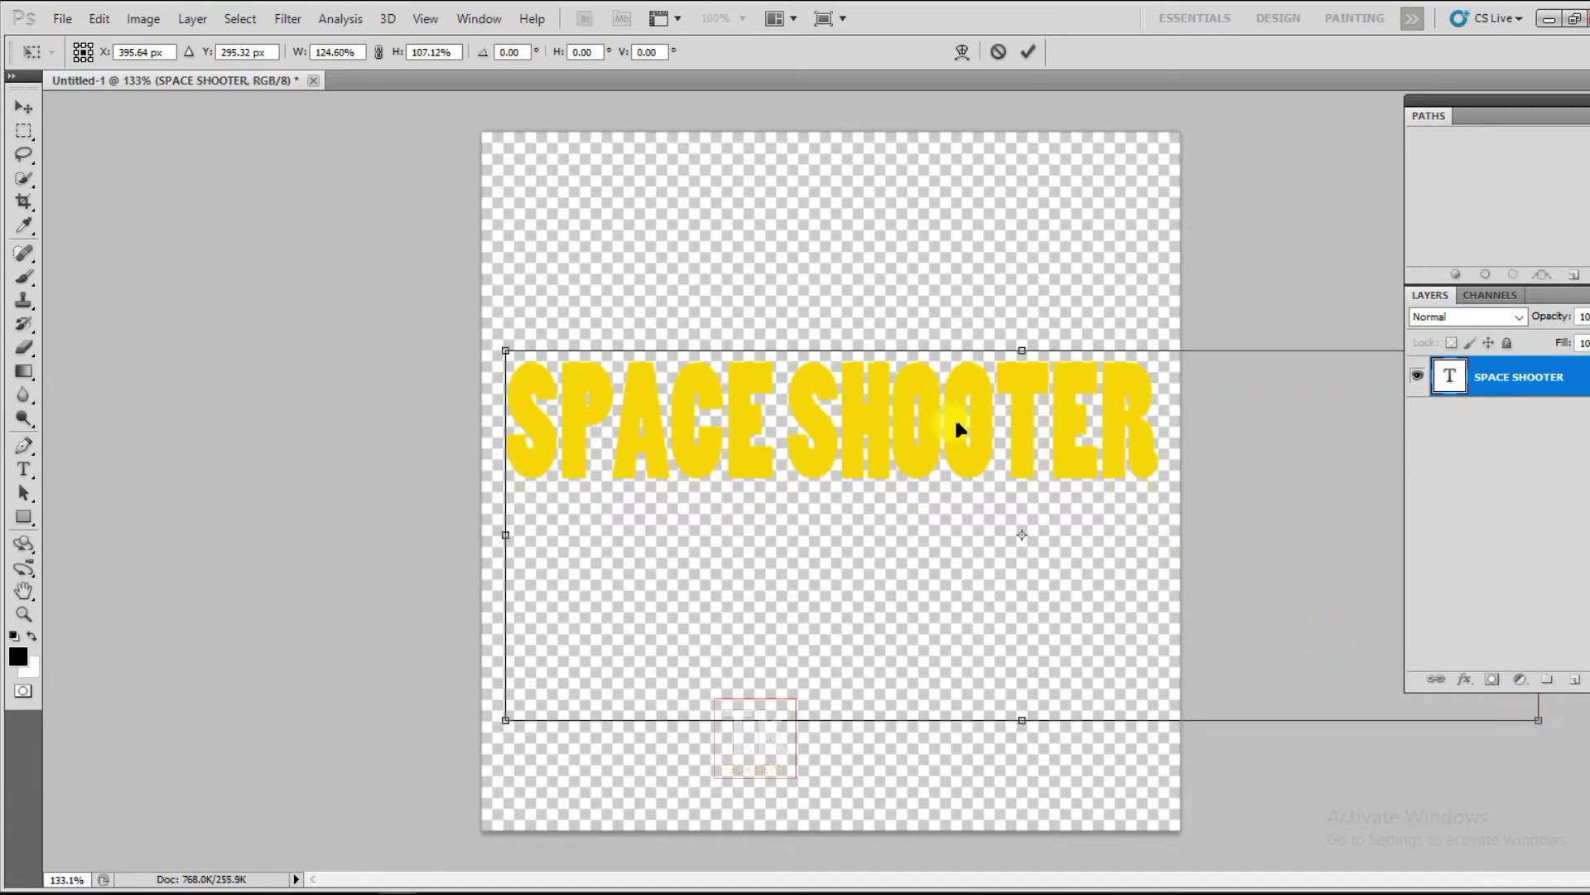
drag(1022, 720, 1021, 579)
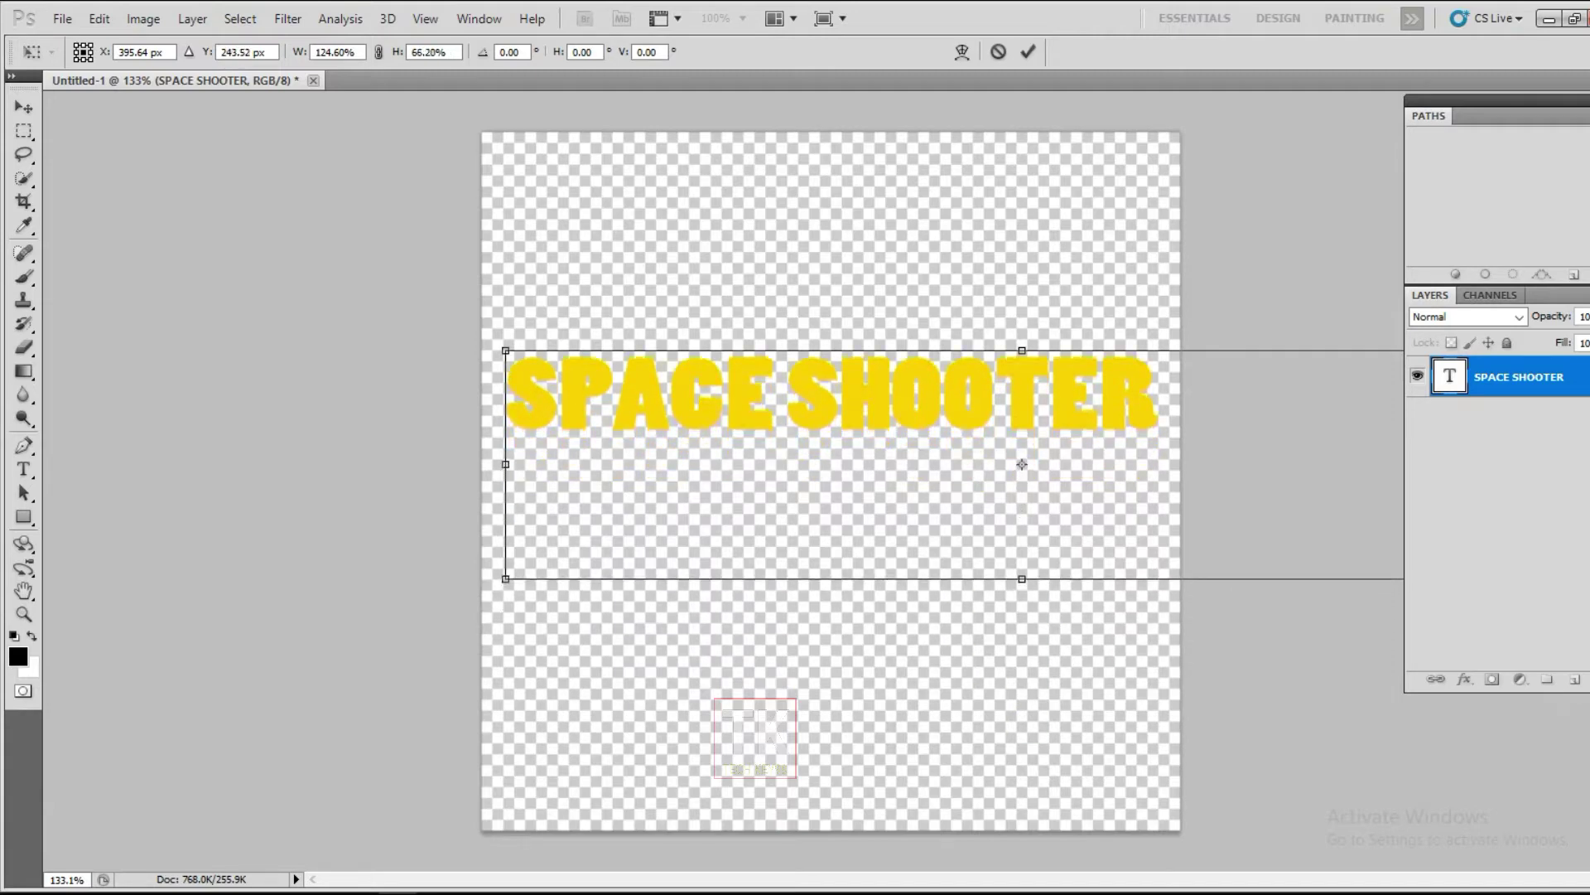
click(1028, 51)
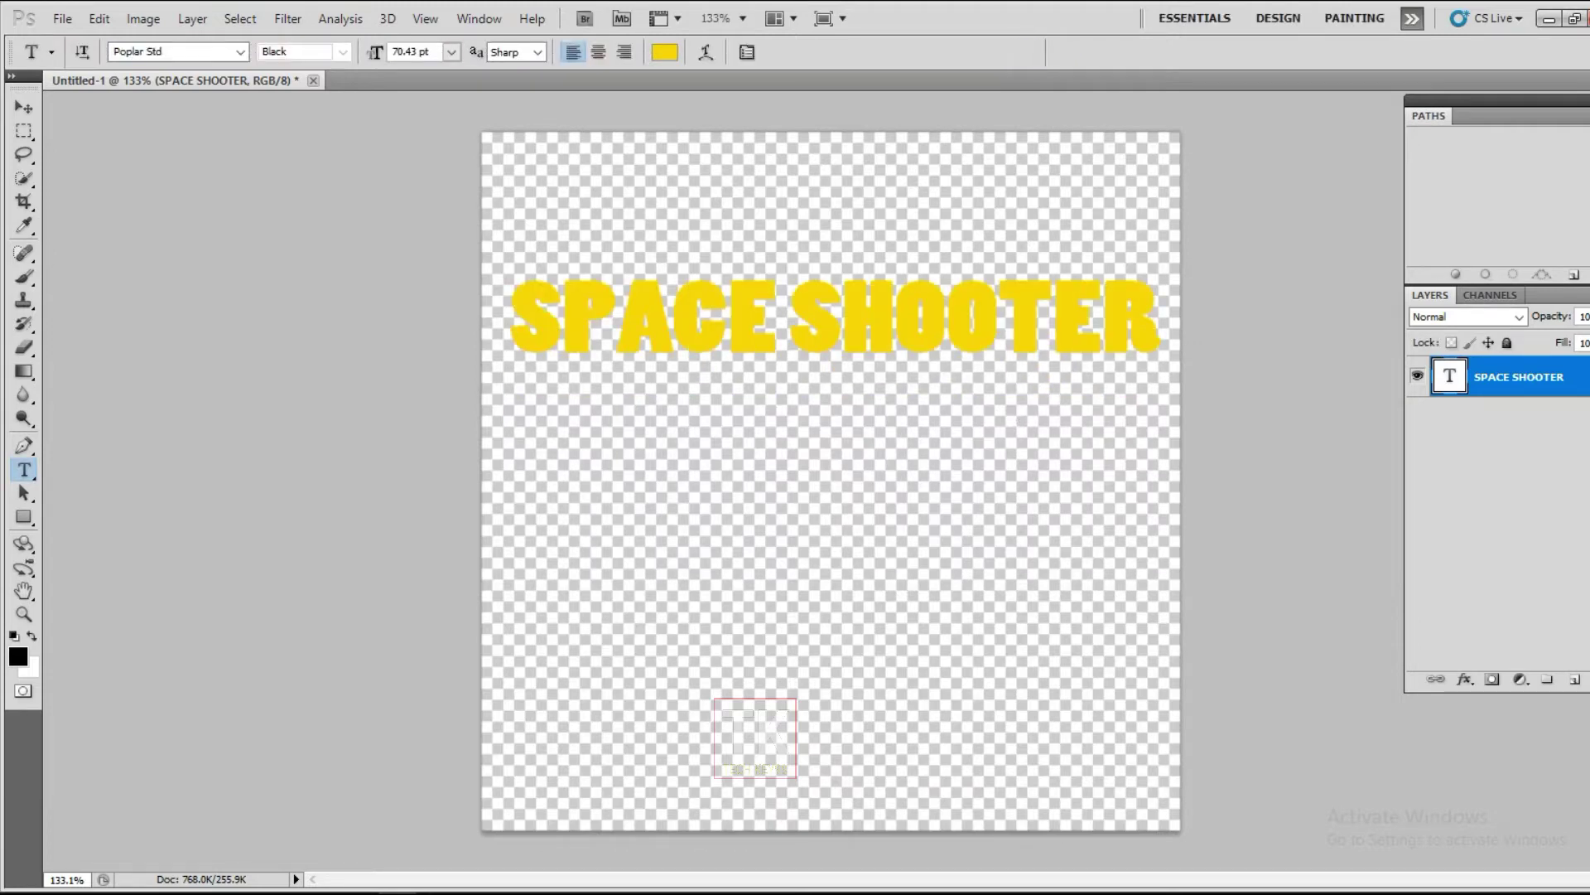
- Crop the canvas to a narrow band closely surrounding the SPACE SHOOTER text
click(24, 202)
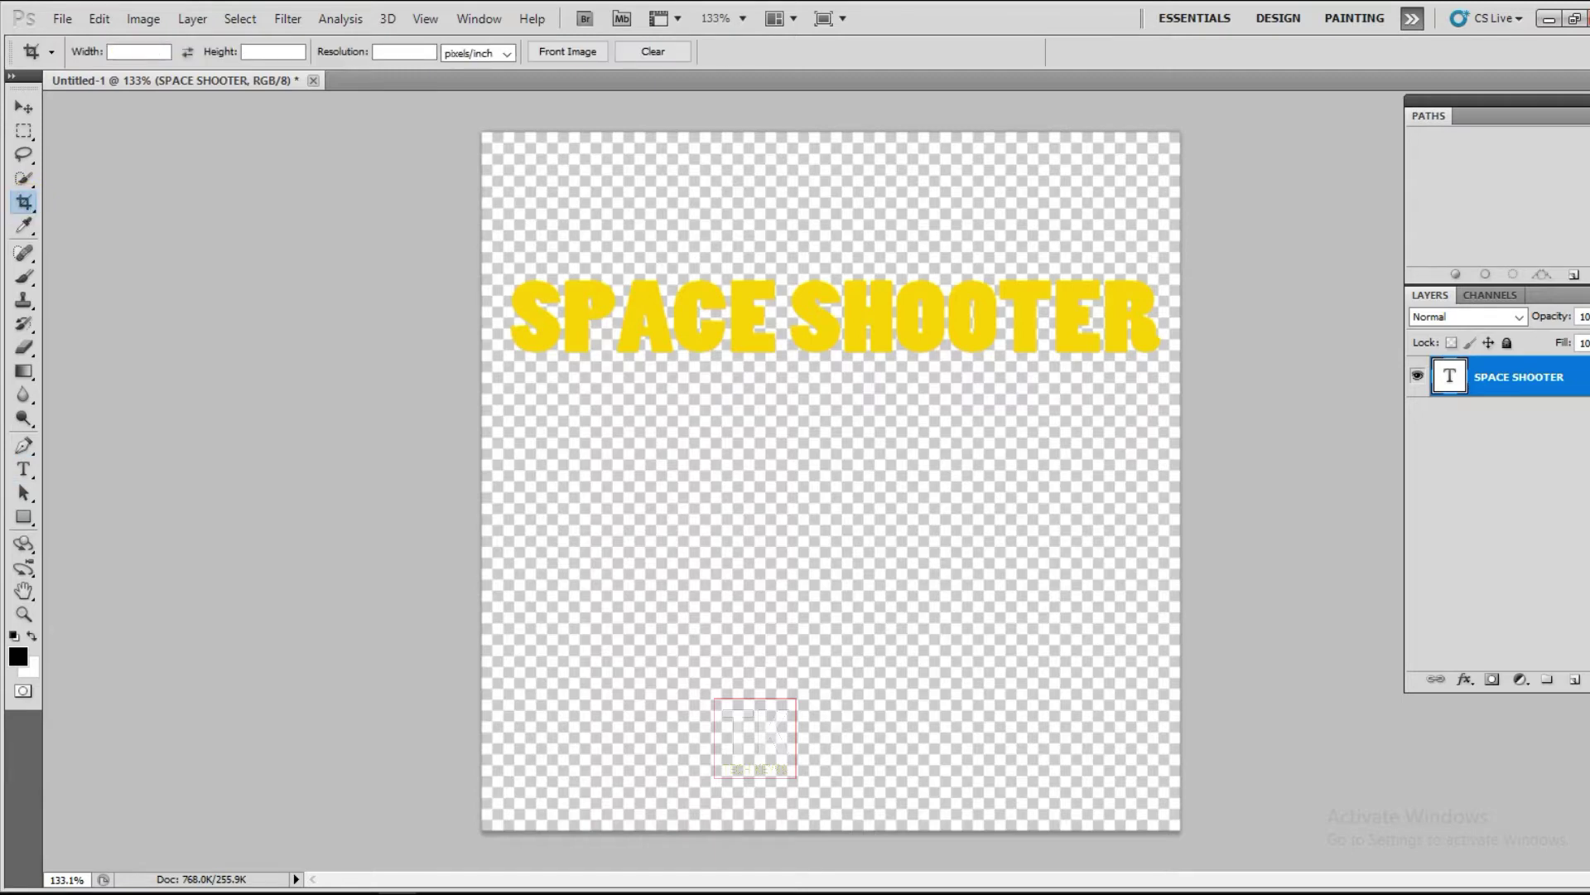
drag(625, 338, 1179, 391)
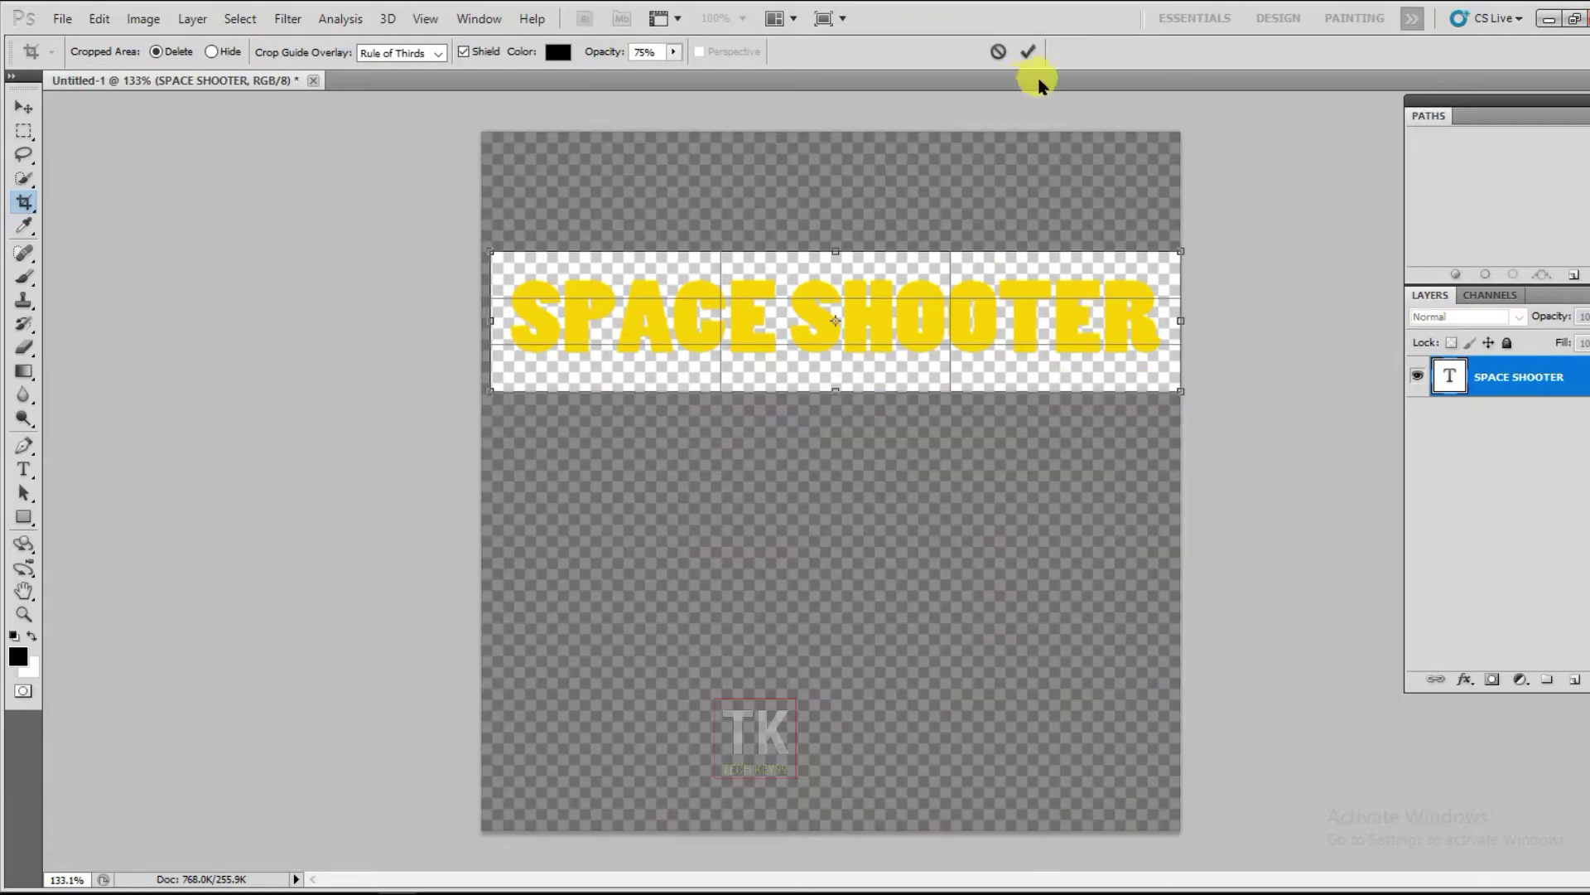
click(1028, 51)
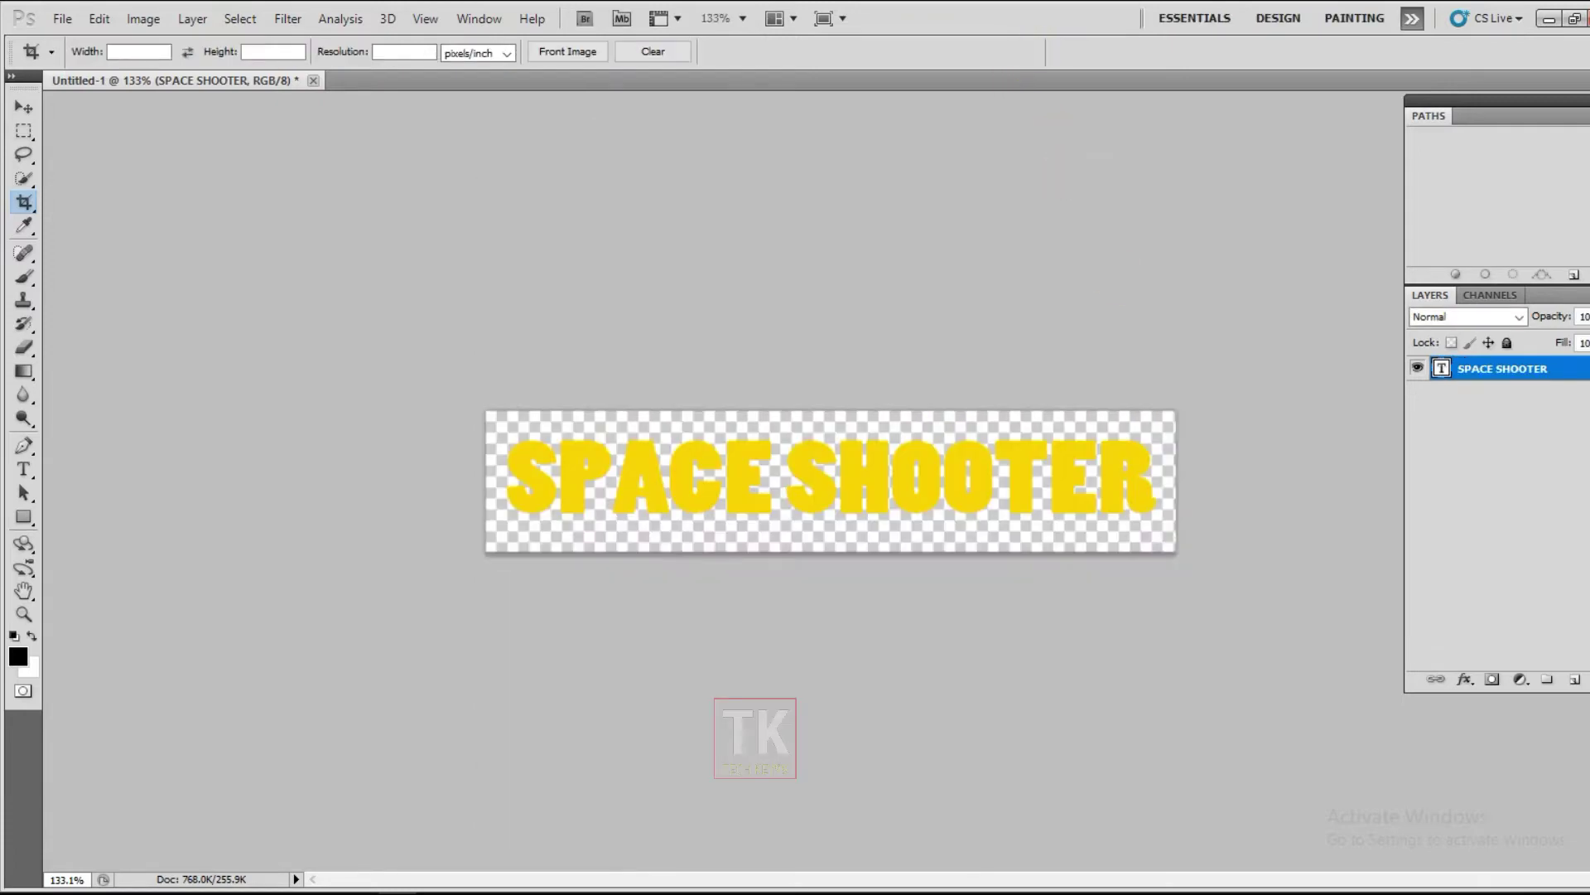
- Save the image as "space shooter text.png" in PNG format in the Downloads folder, with interlacing set to None
click(62, 18)
click(172, 334)
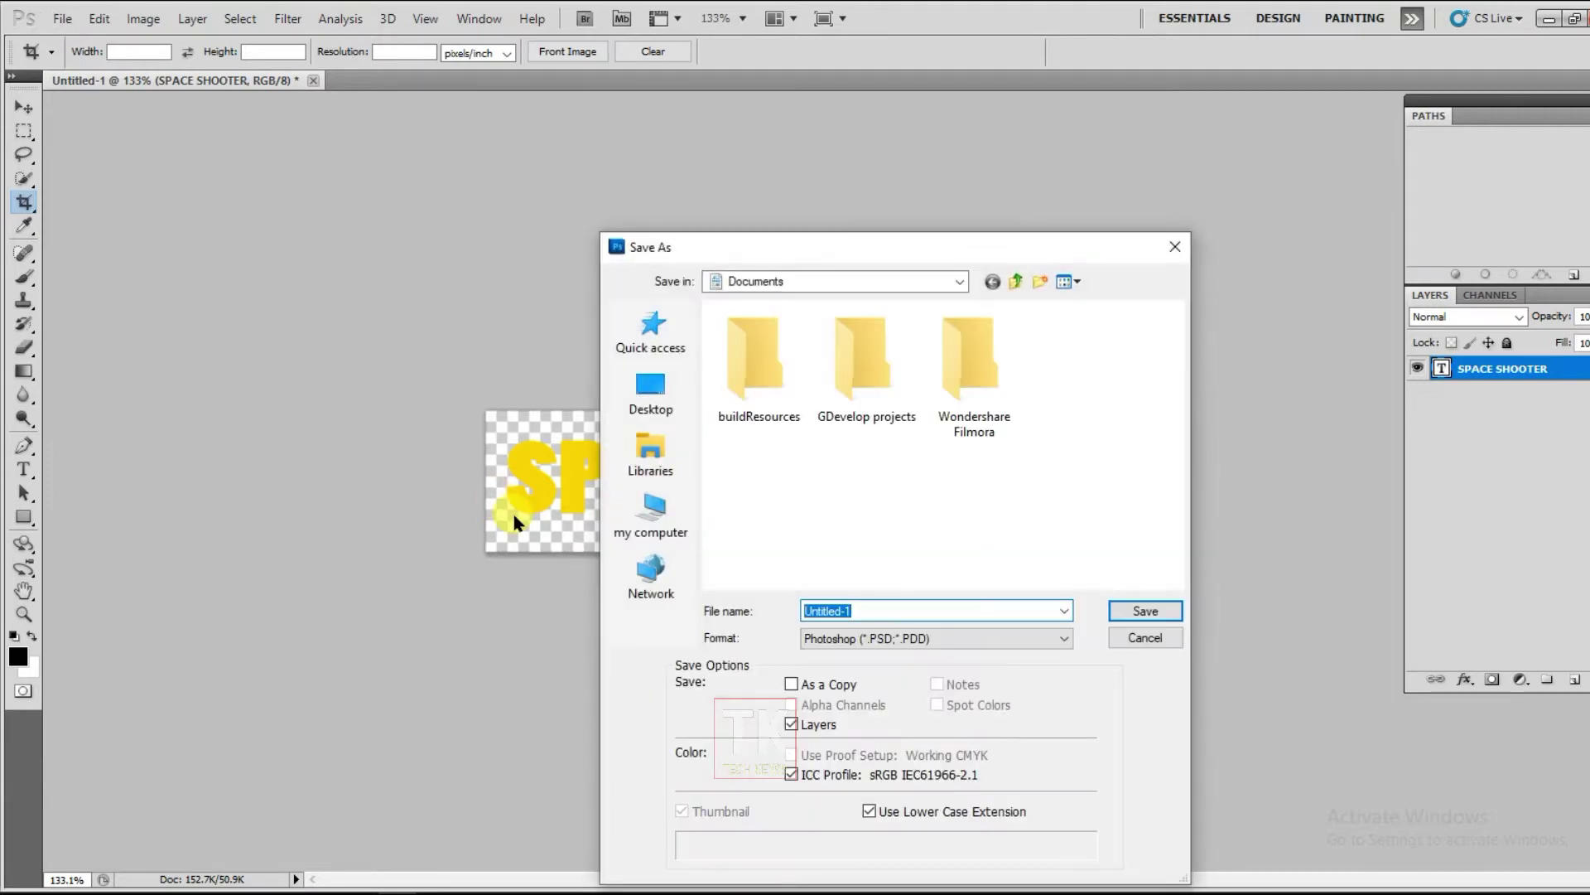
click(1014, 279)
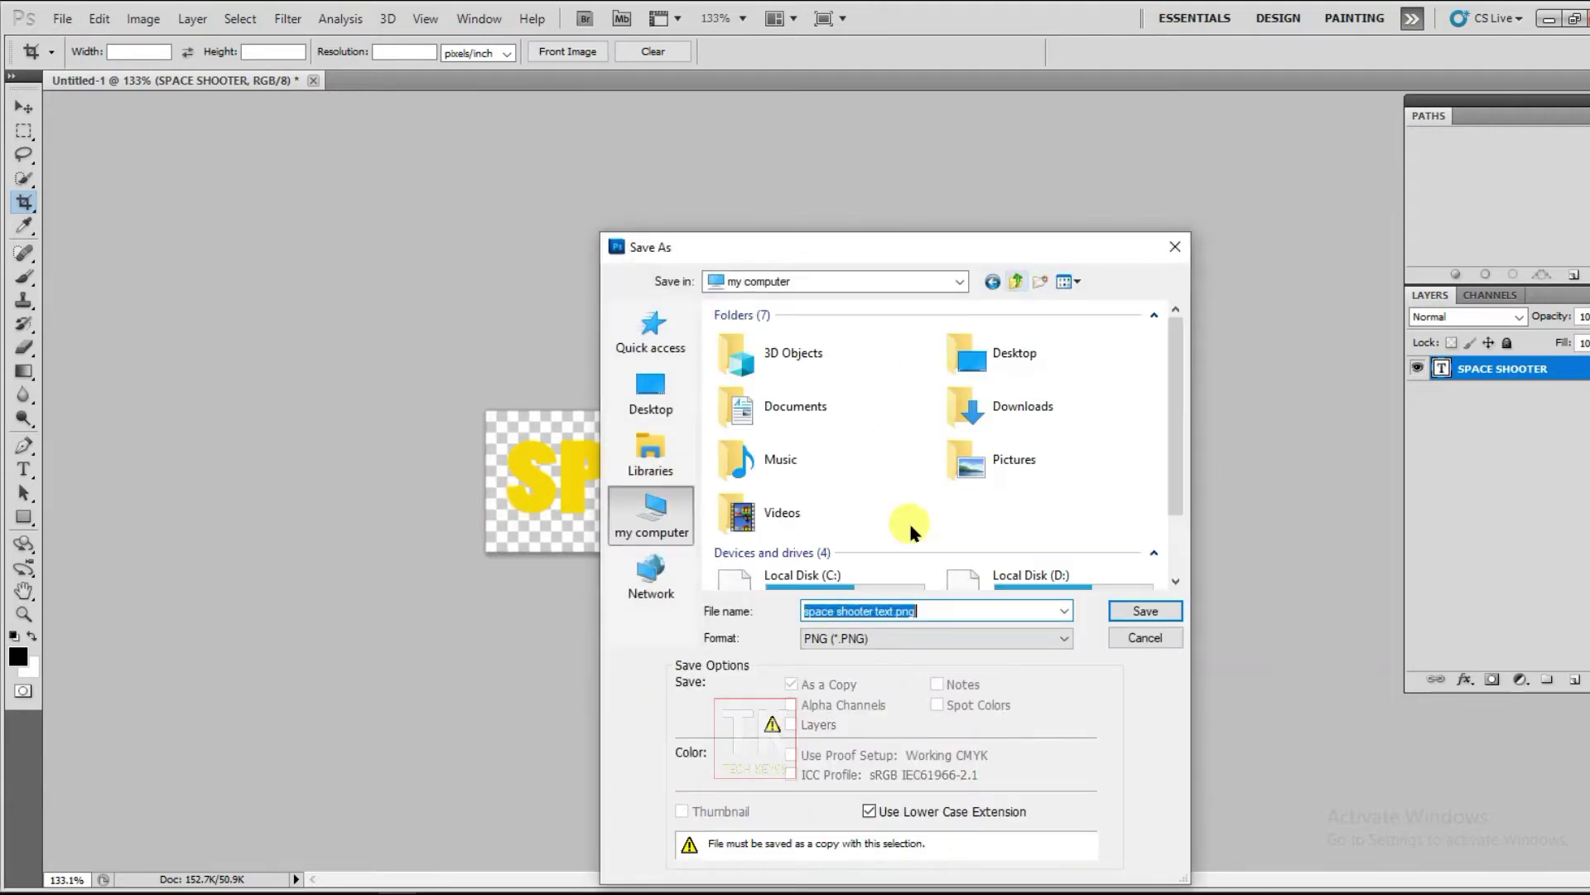
click(1037, 418)
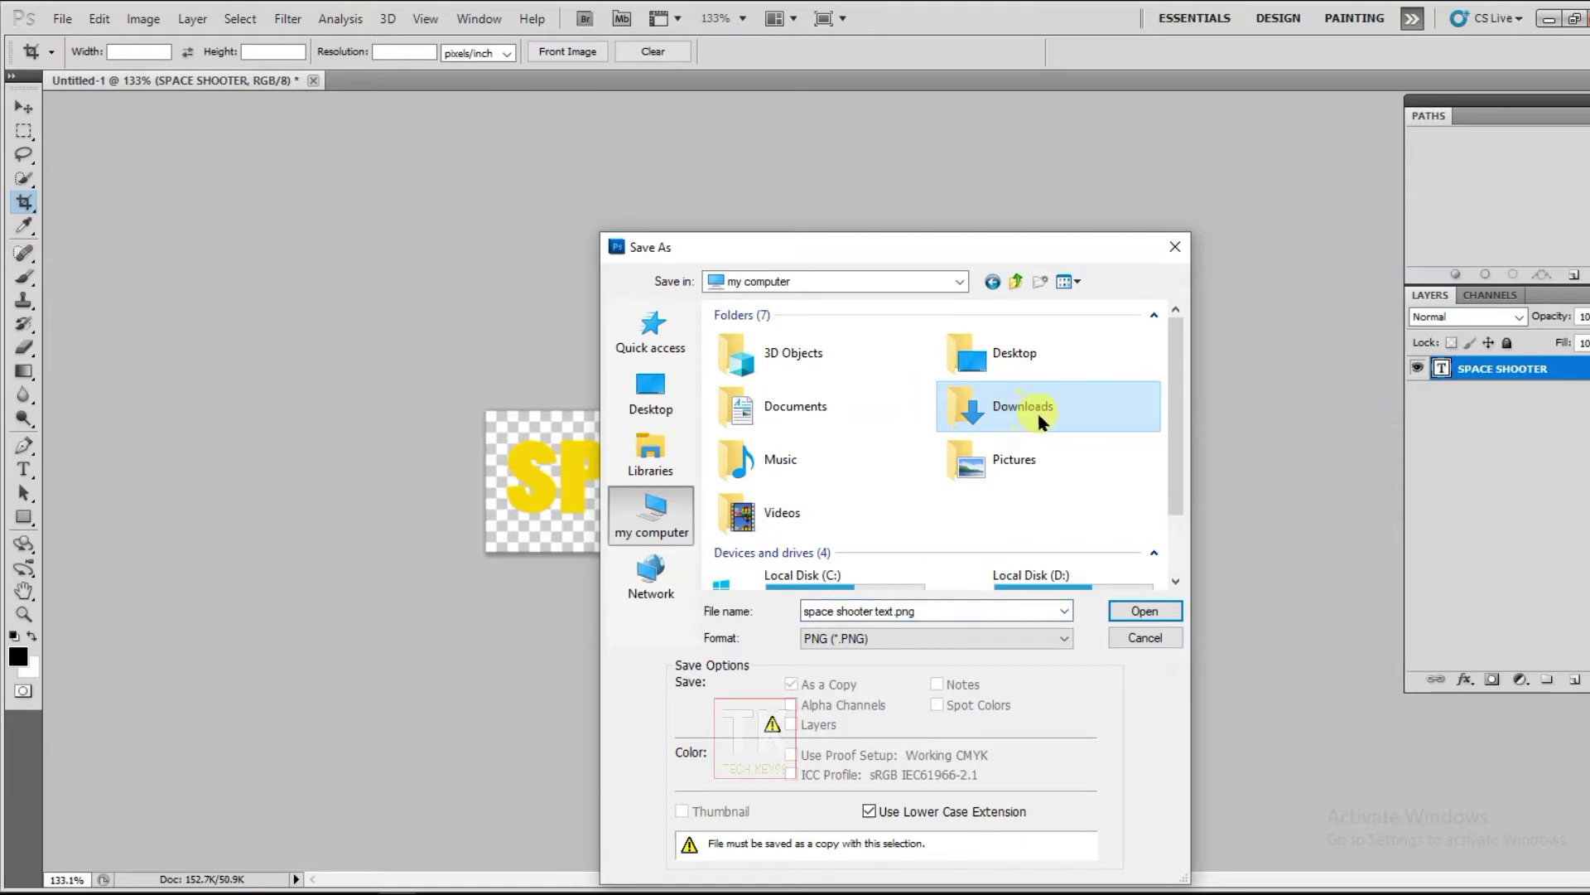
double_click(1048, 416)
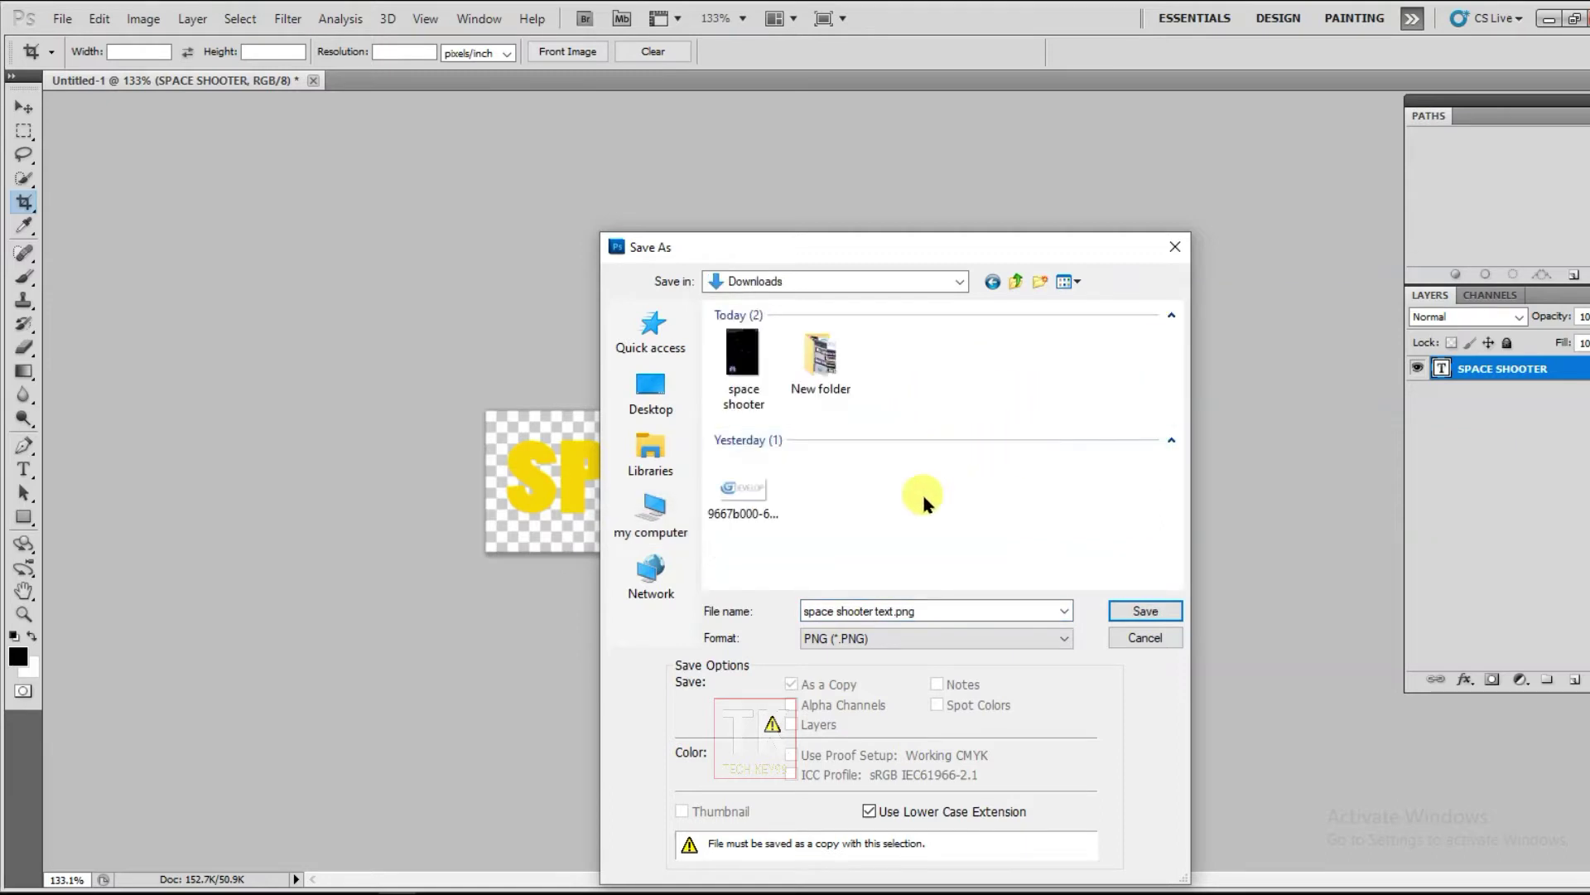
click(1146, 611)
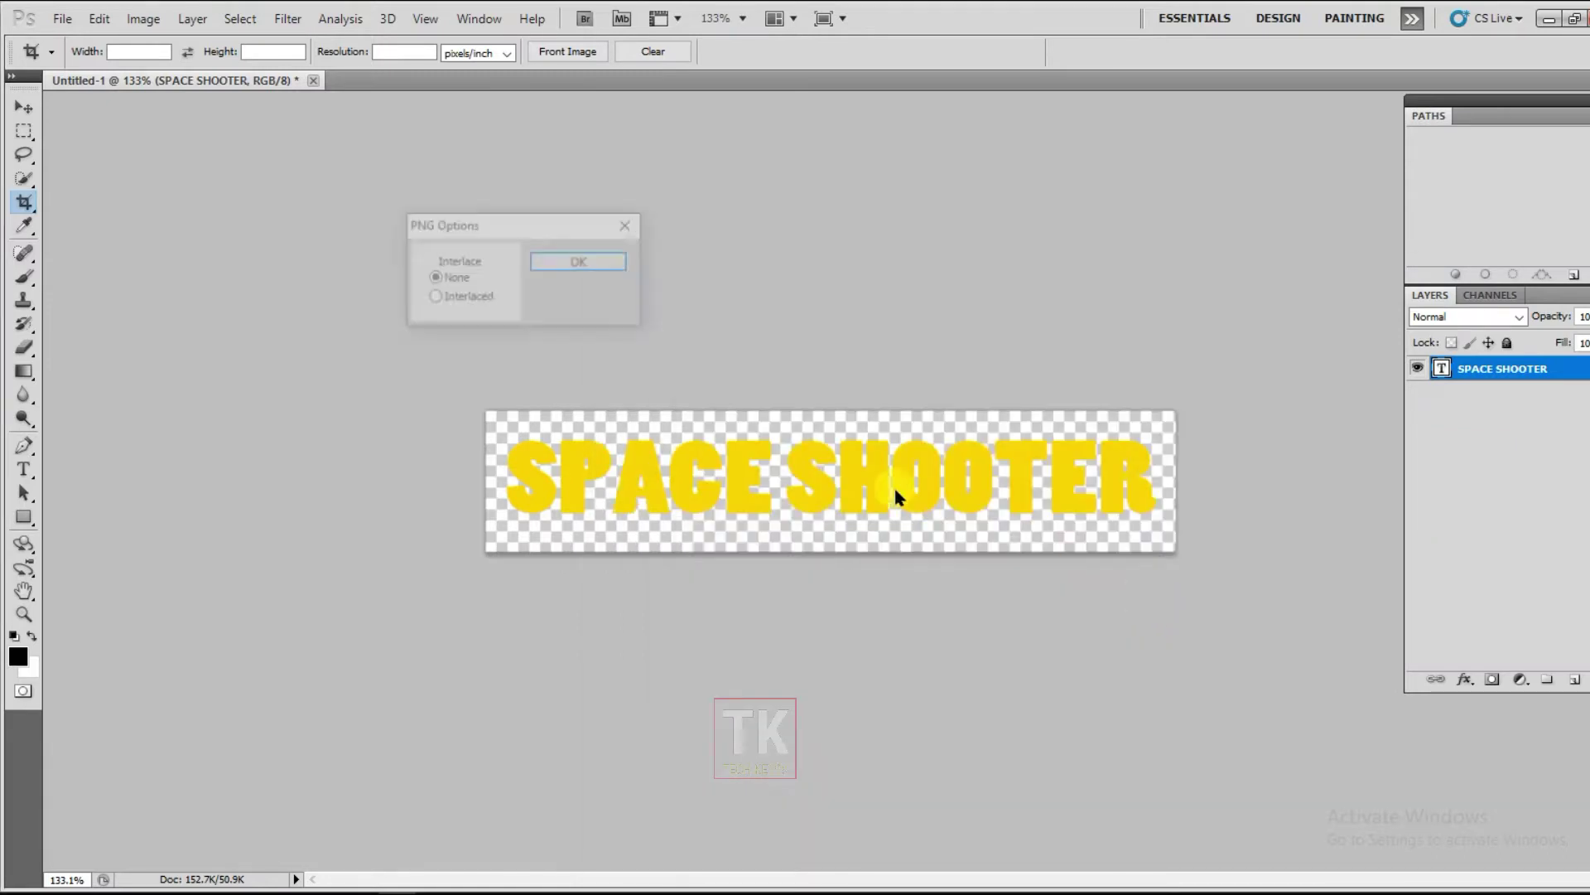
click(551, 265)
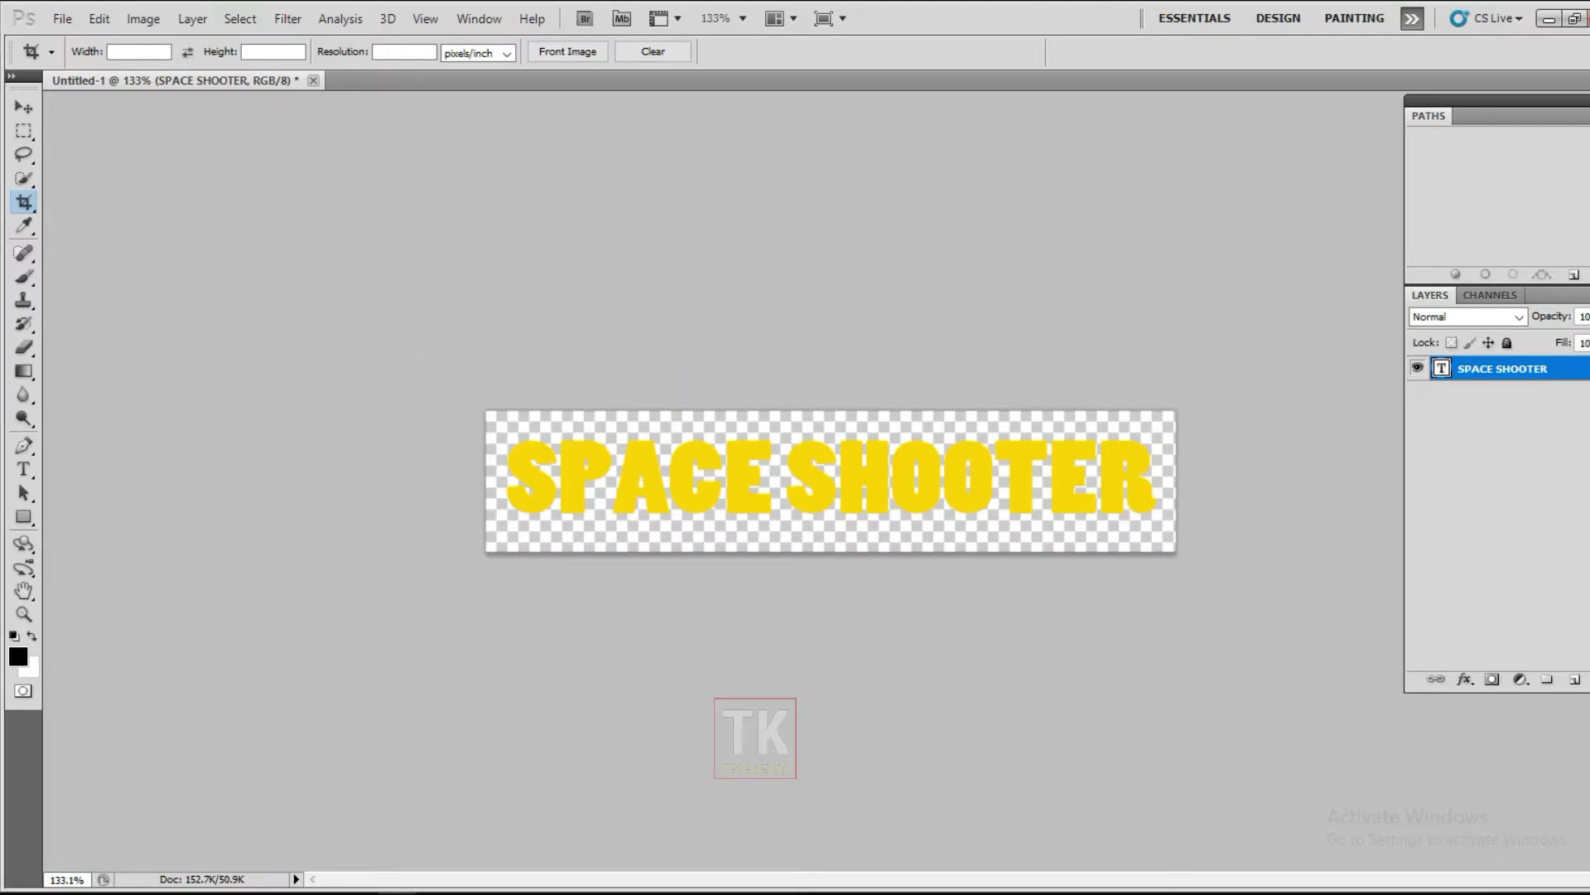
- Switch to GDevelop and add a new sprite object named "text" to the loading scene
click(331, 892)
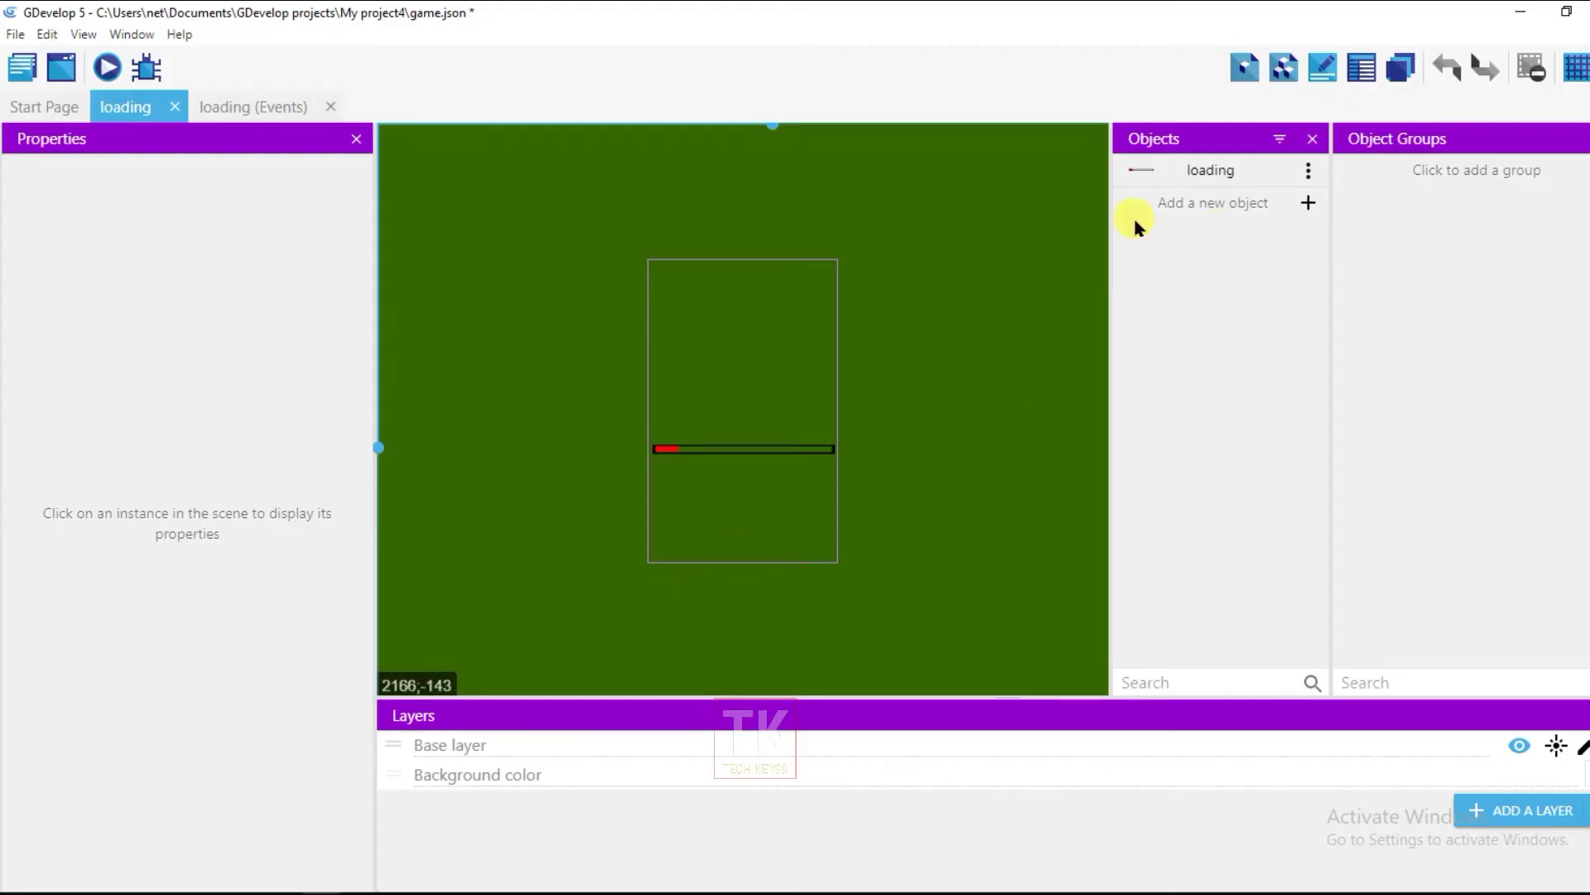
click(1254, 204)
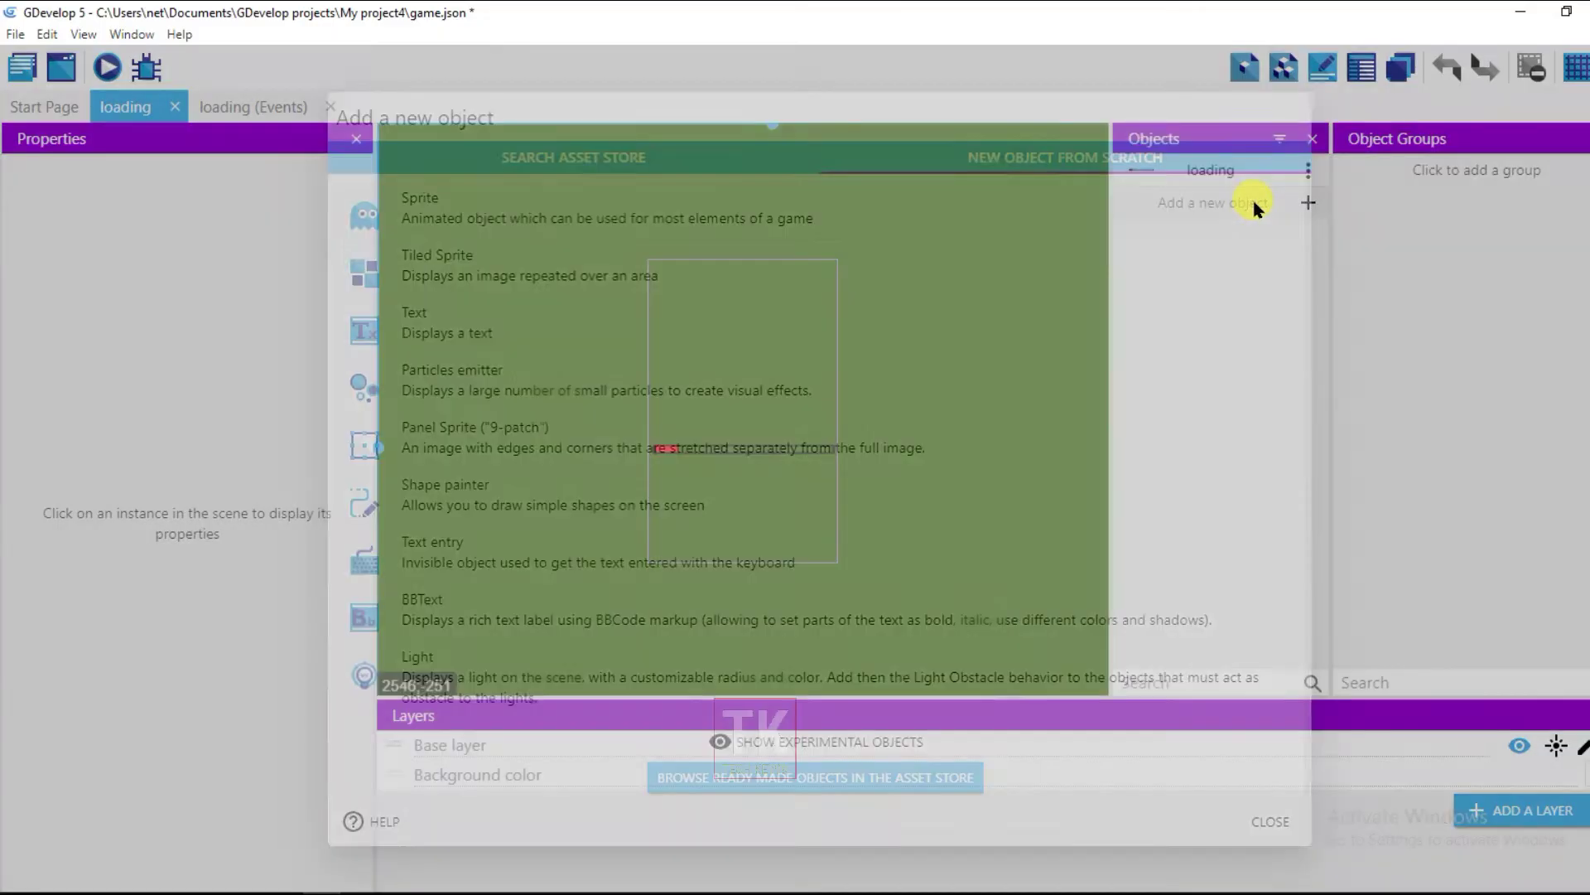
click(523, 214)
click(454, 428)
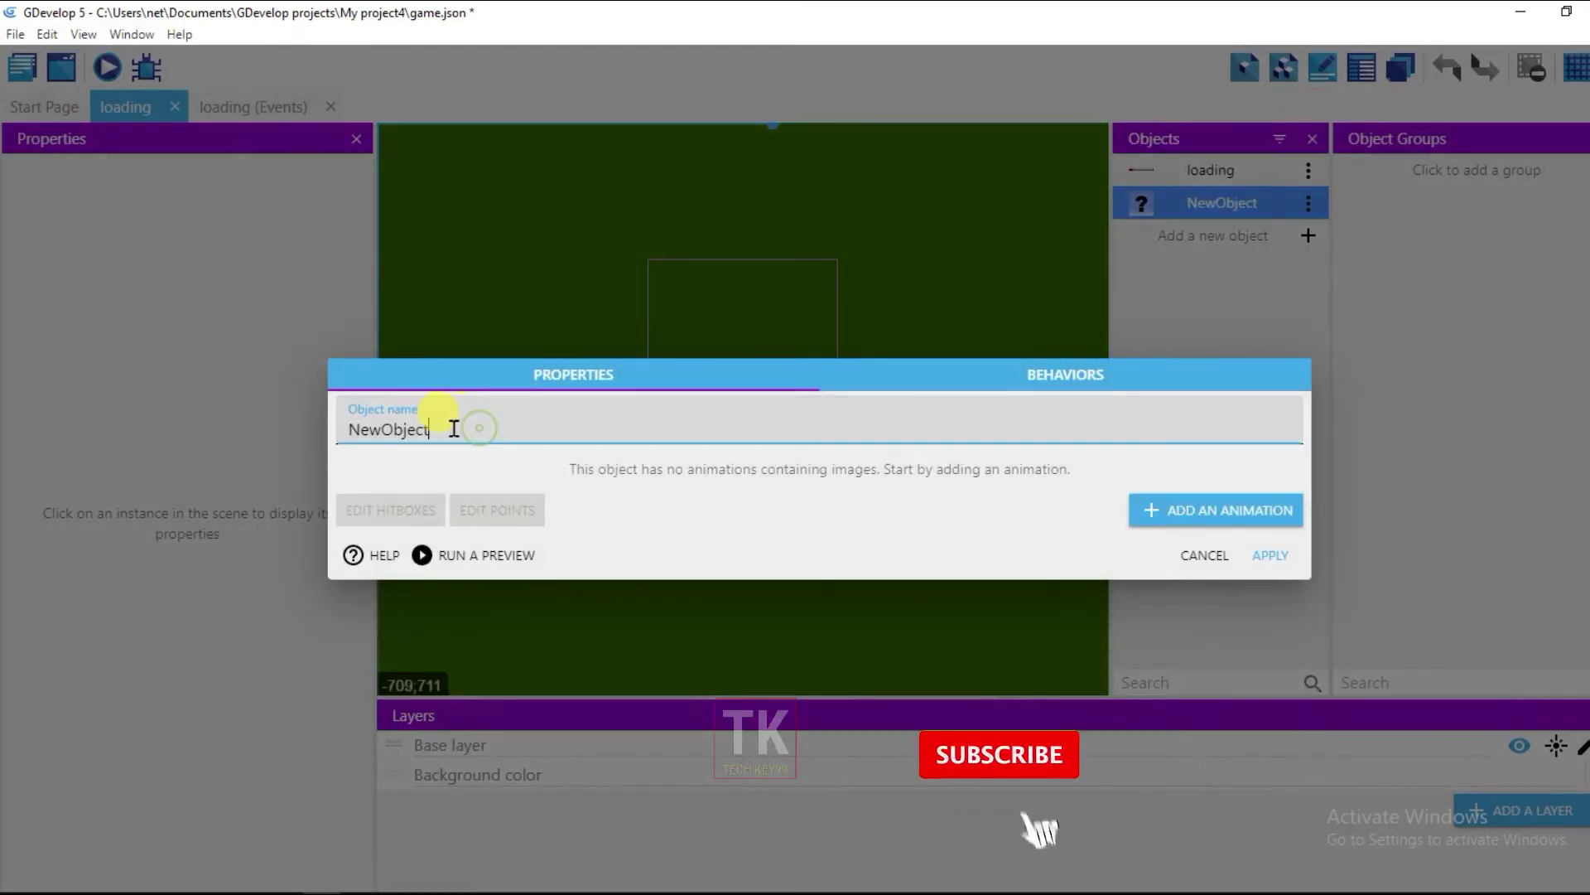
drag(454, 429, 301, 426)
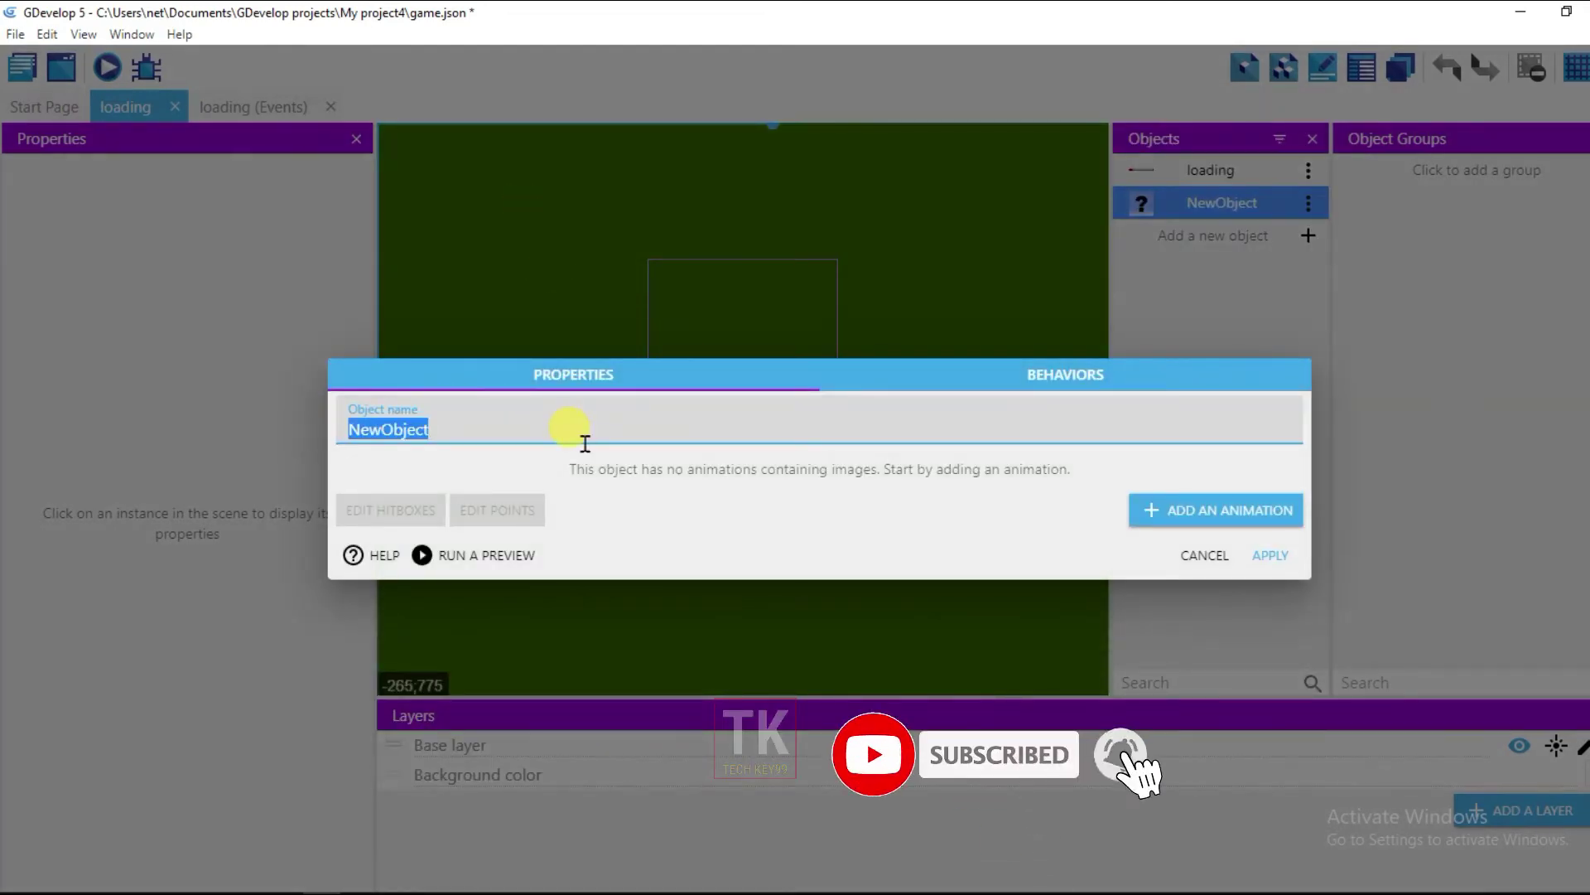
text(text)
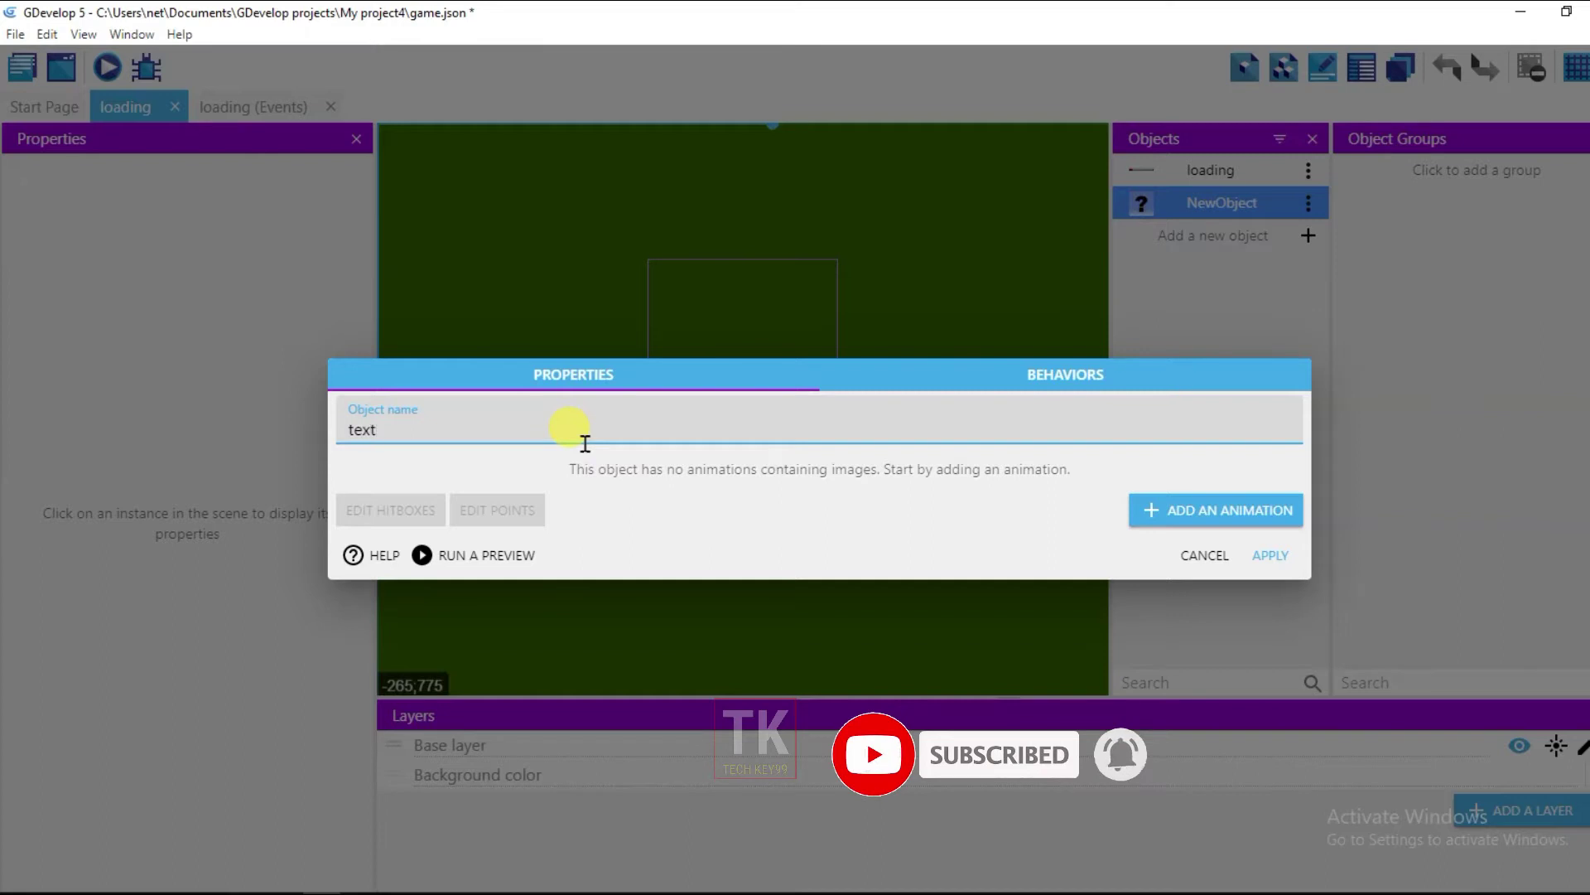
- Add an animation to the text object using the "space shooter text" image from Downloads, copying the file into the project folder
click(1182, 514)
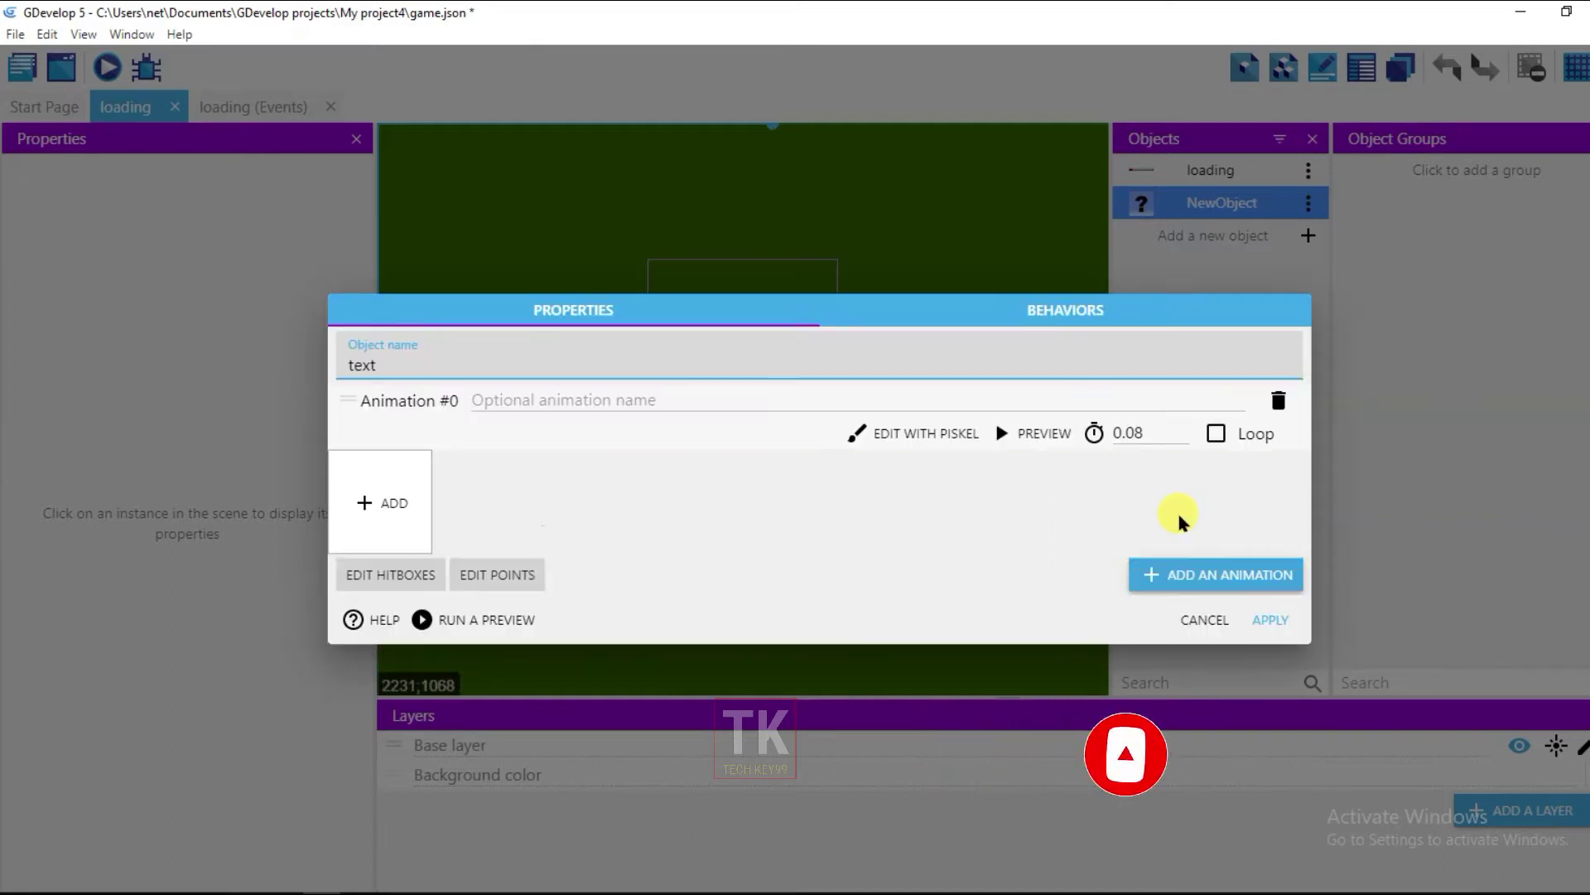
click(378, 508)
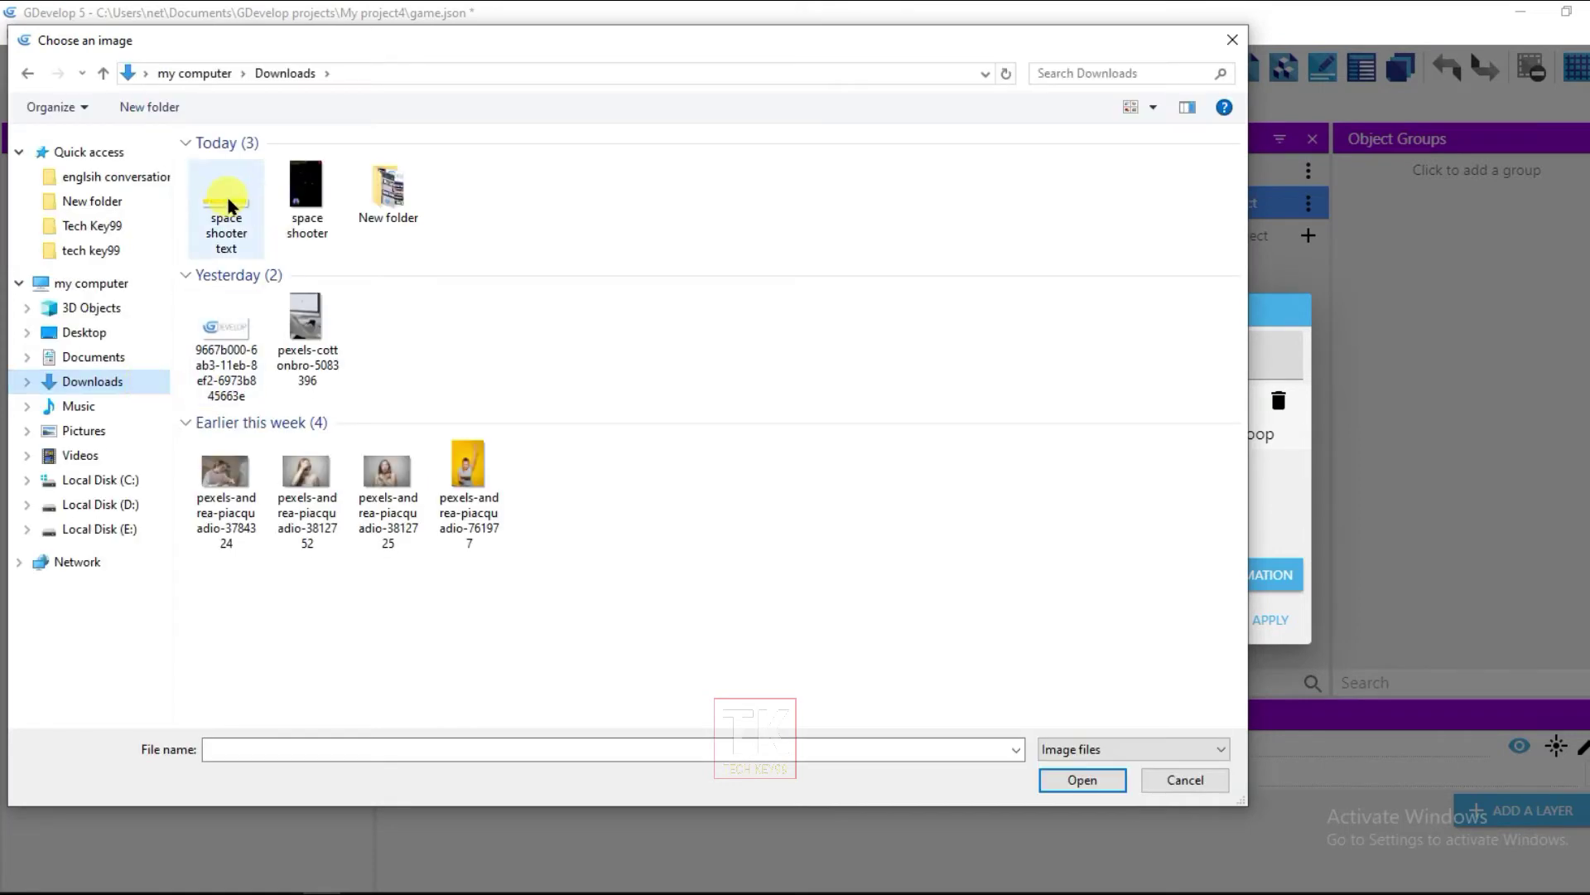
click(220, 202)
click(1092, 779)
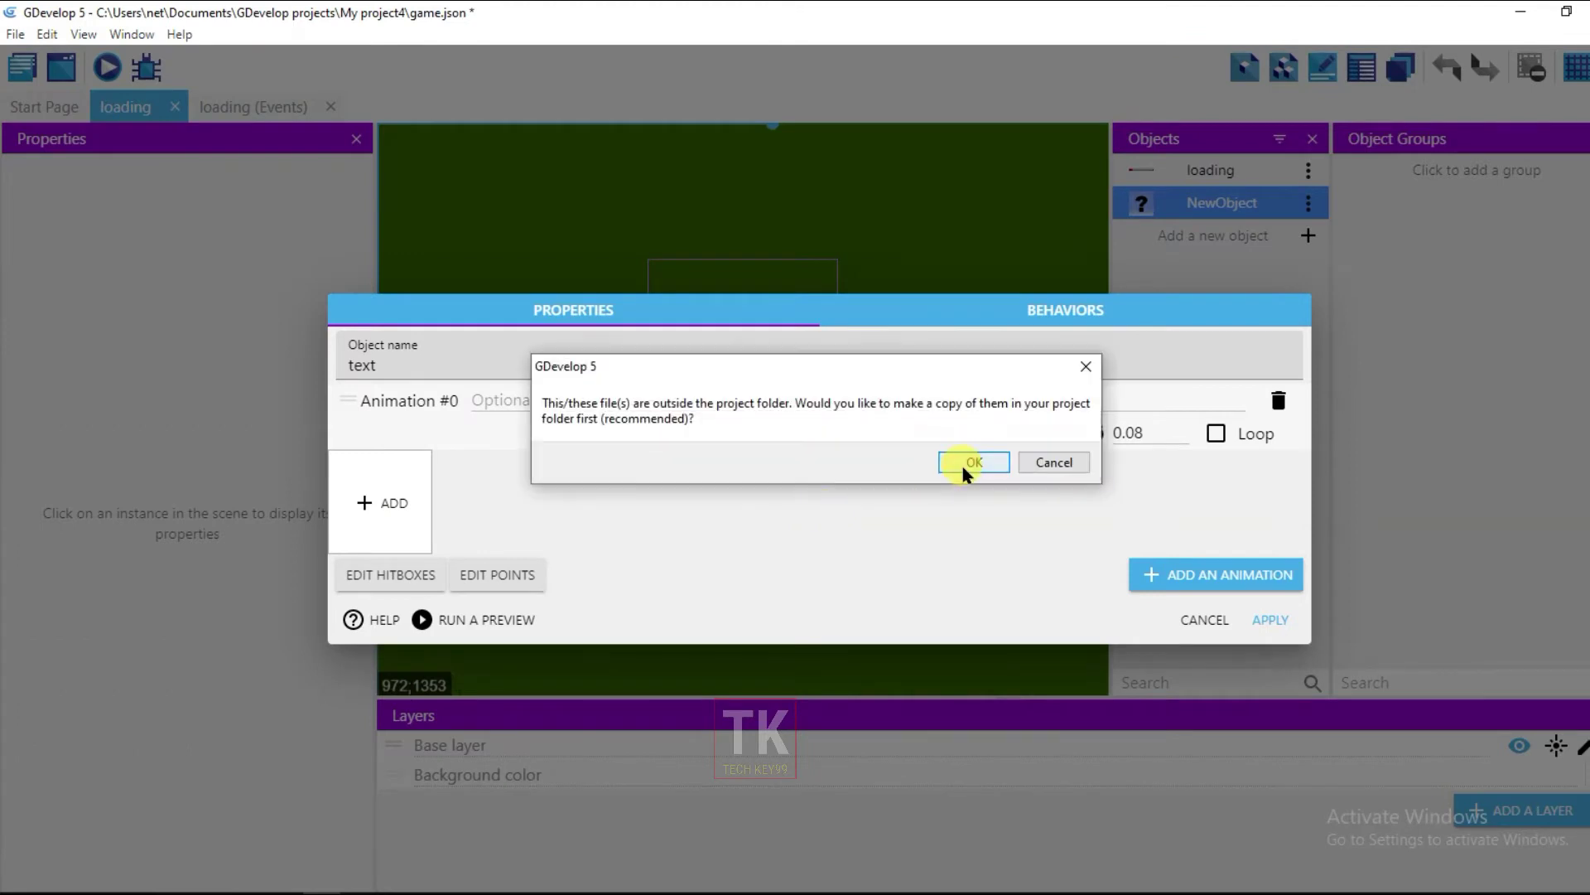
click(959, 461)
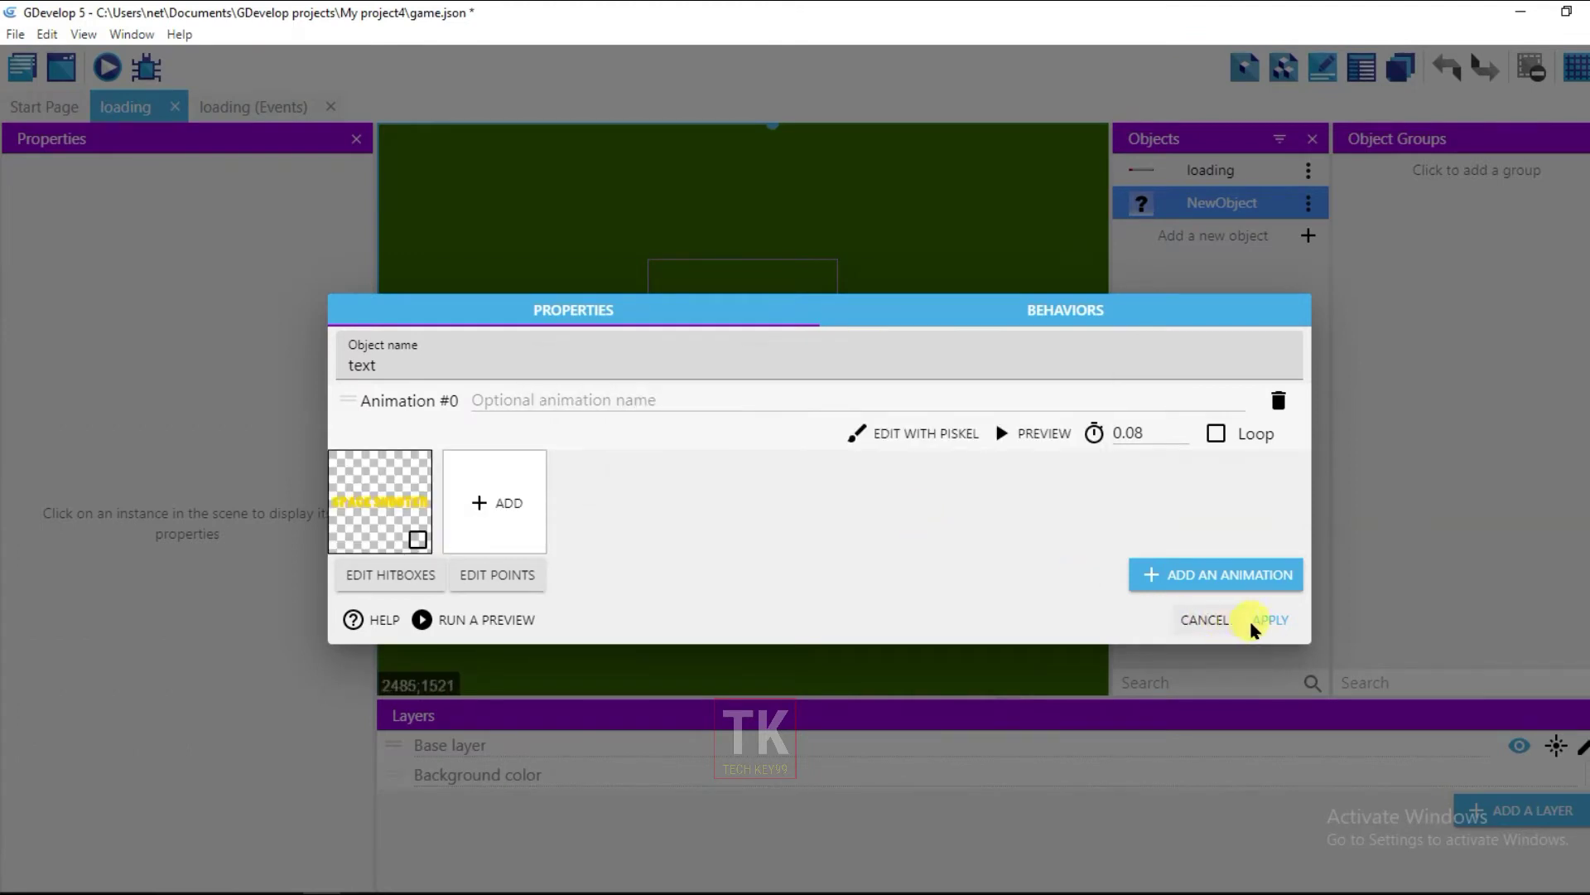
click(1271, 622)
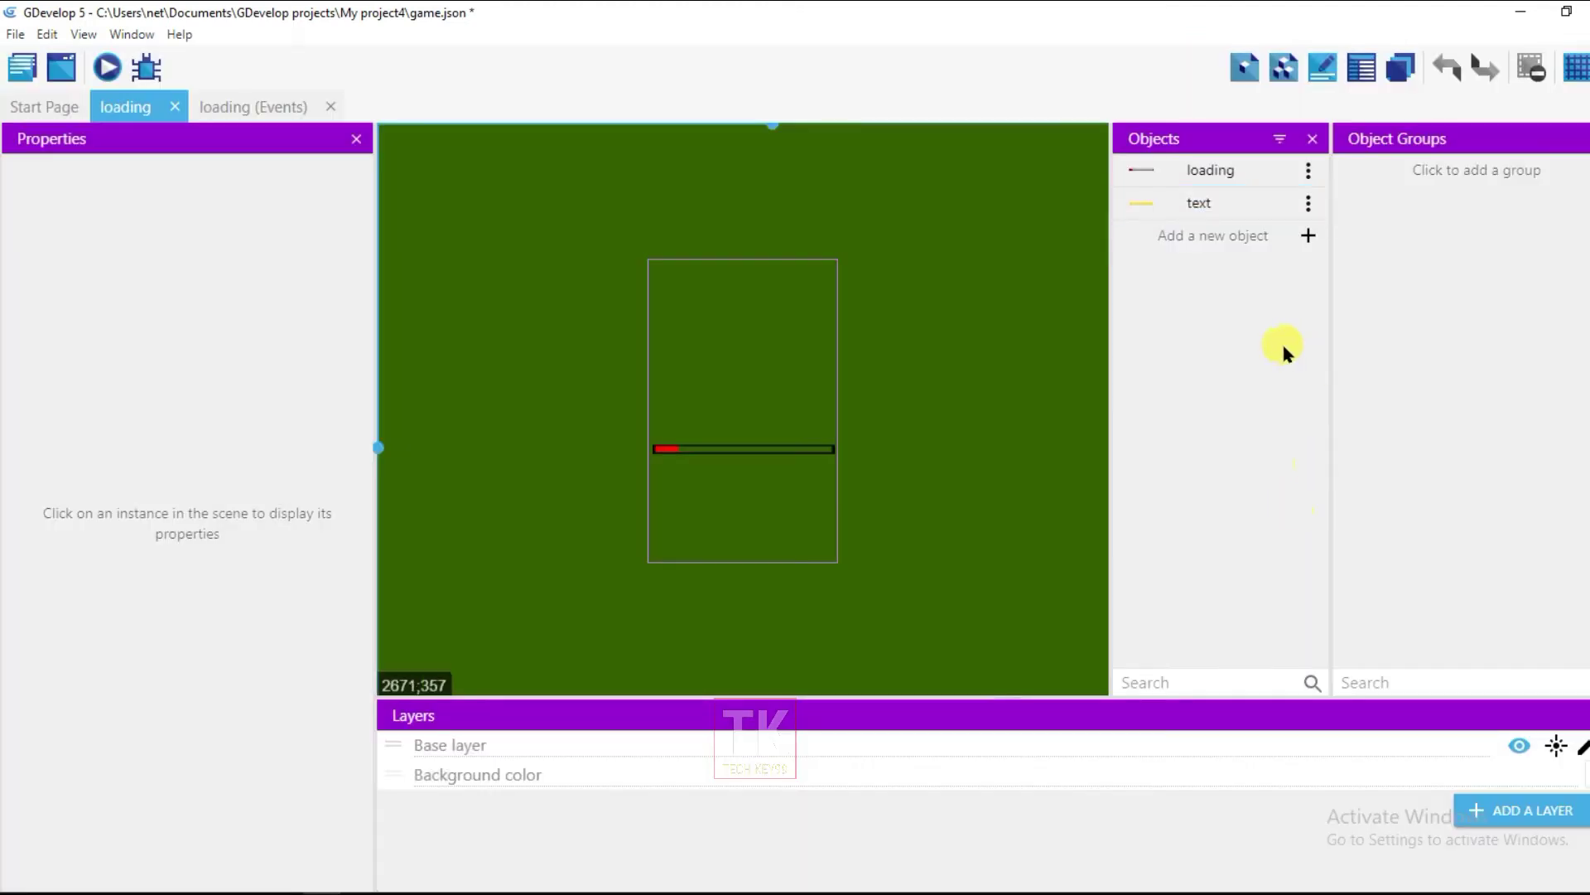
- Place the text object above the loading bar, enlarge it to about 674 by 155, and centre it at about X 68, Y 207
drag(1185, 203, 672, 312)
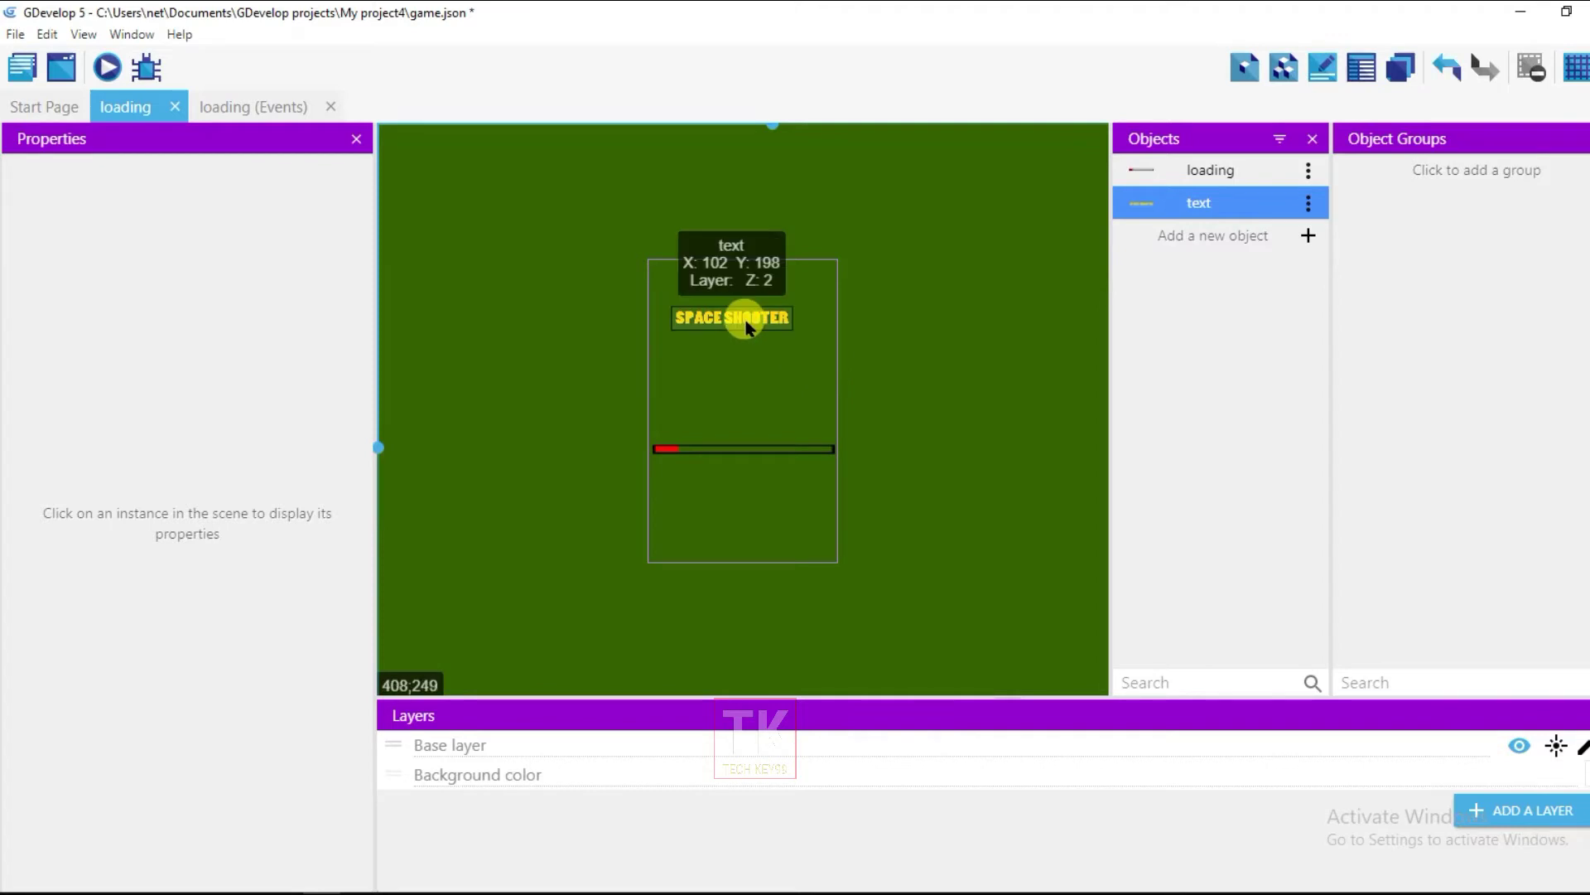
click(808, 356)
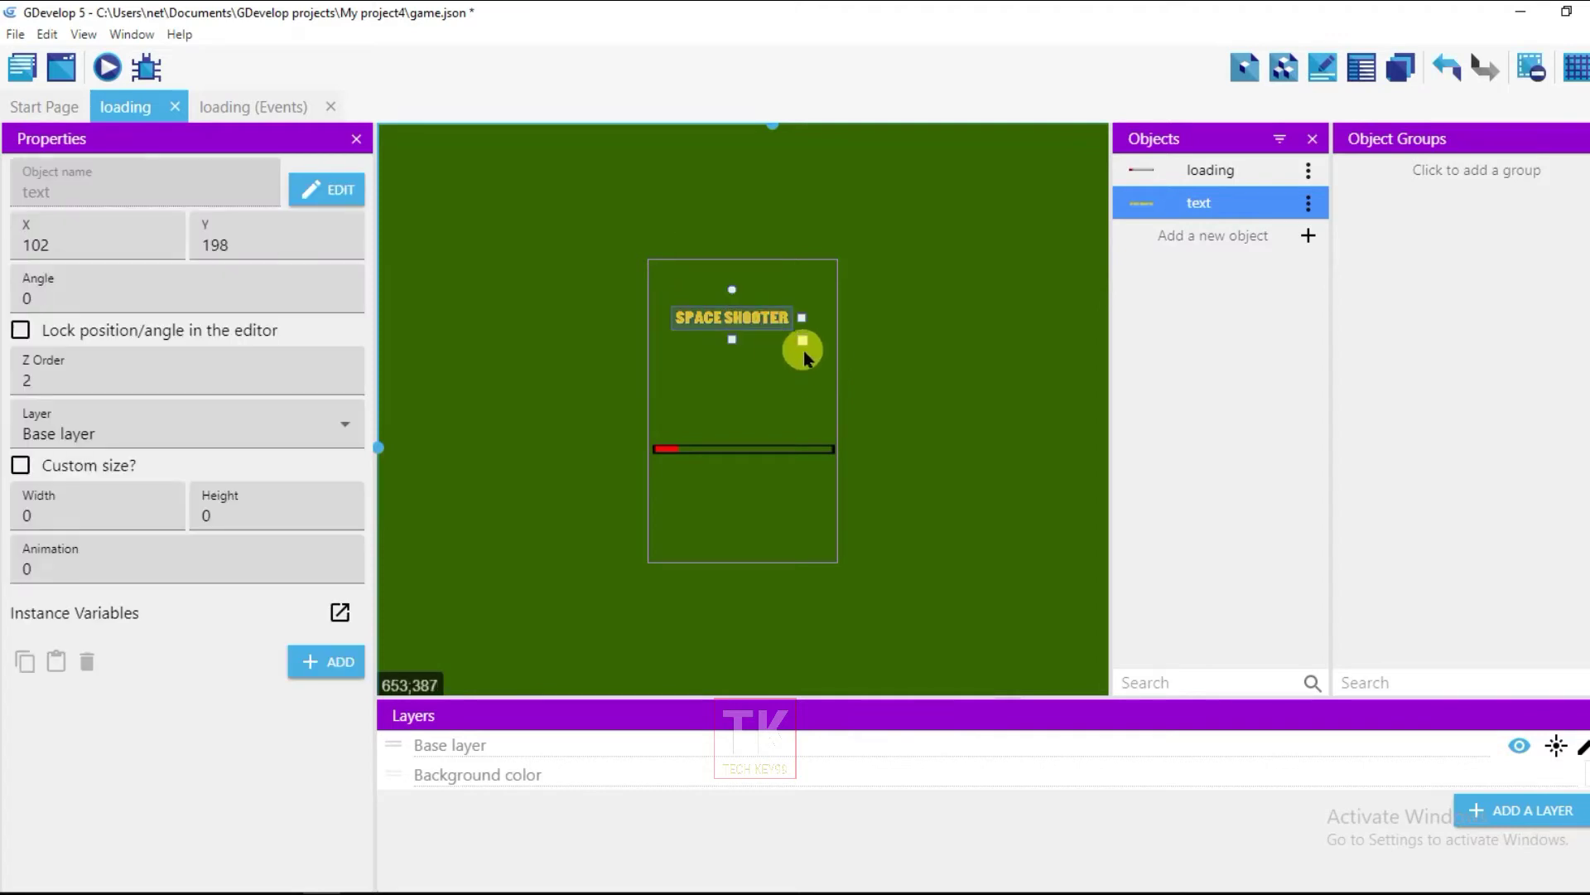
mouse_move(802, 344)
mouse_down()
mouse_move(853, 353)
mouse_move(827, 338)
mouse_up()
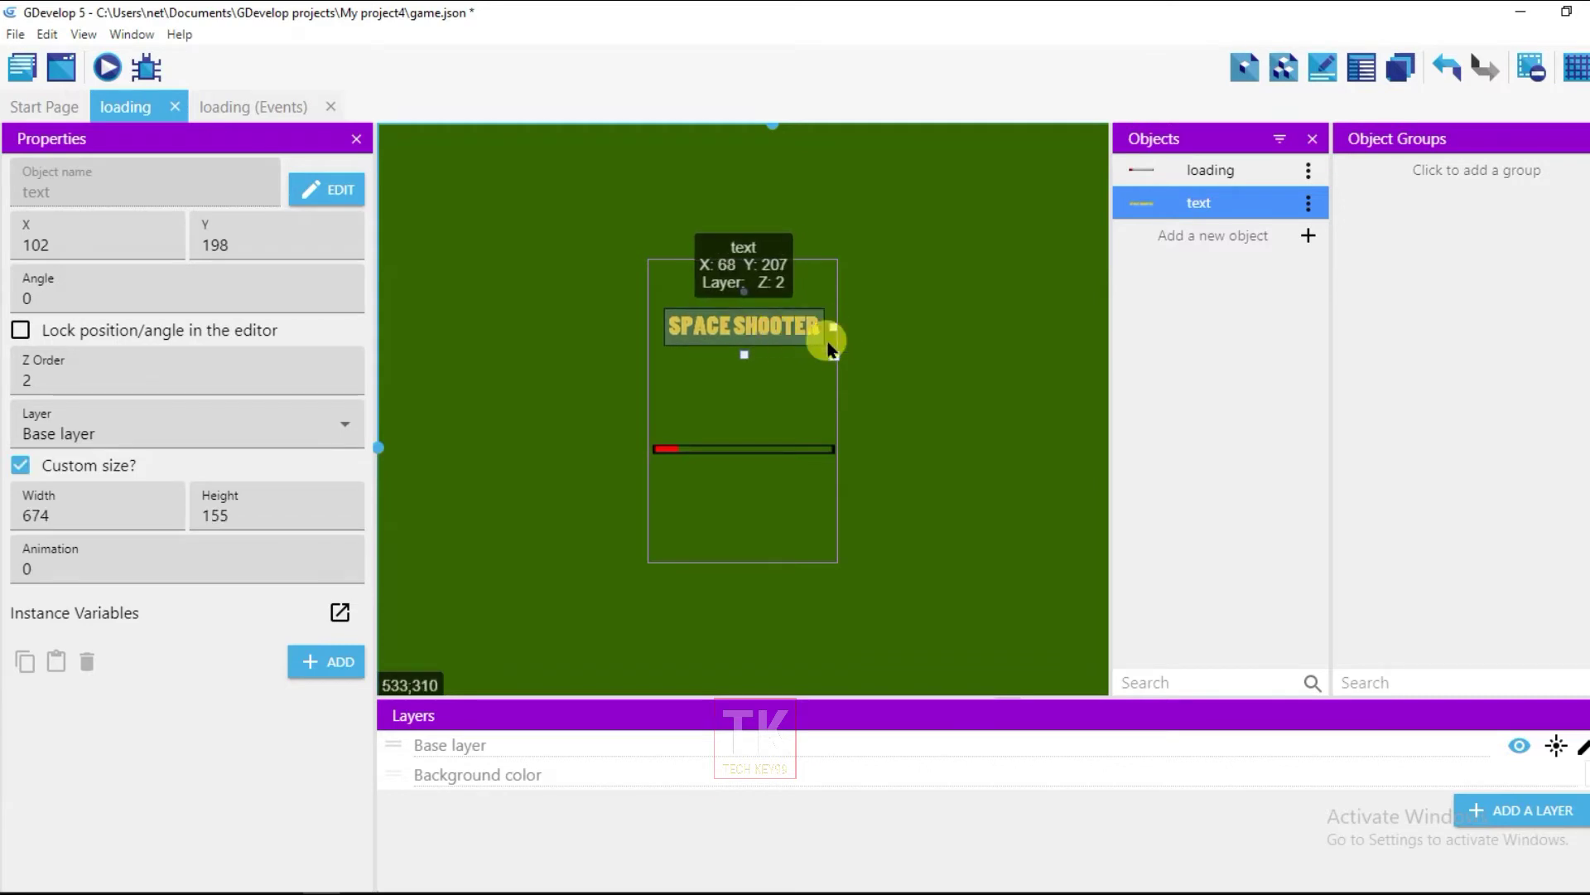
click(961, 396)
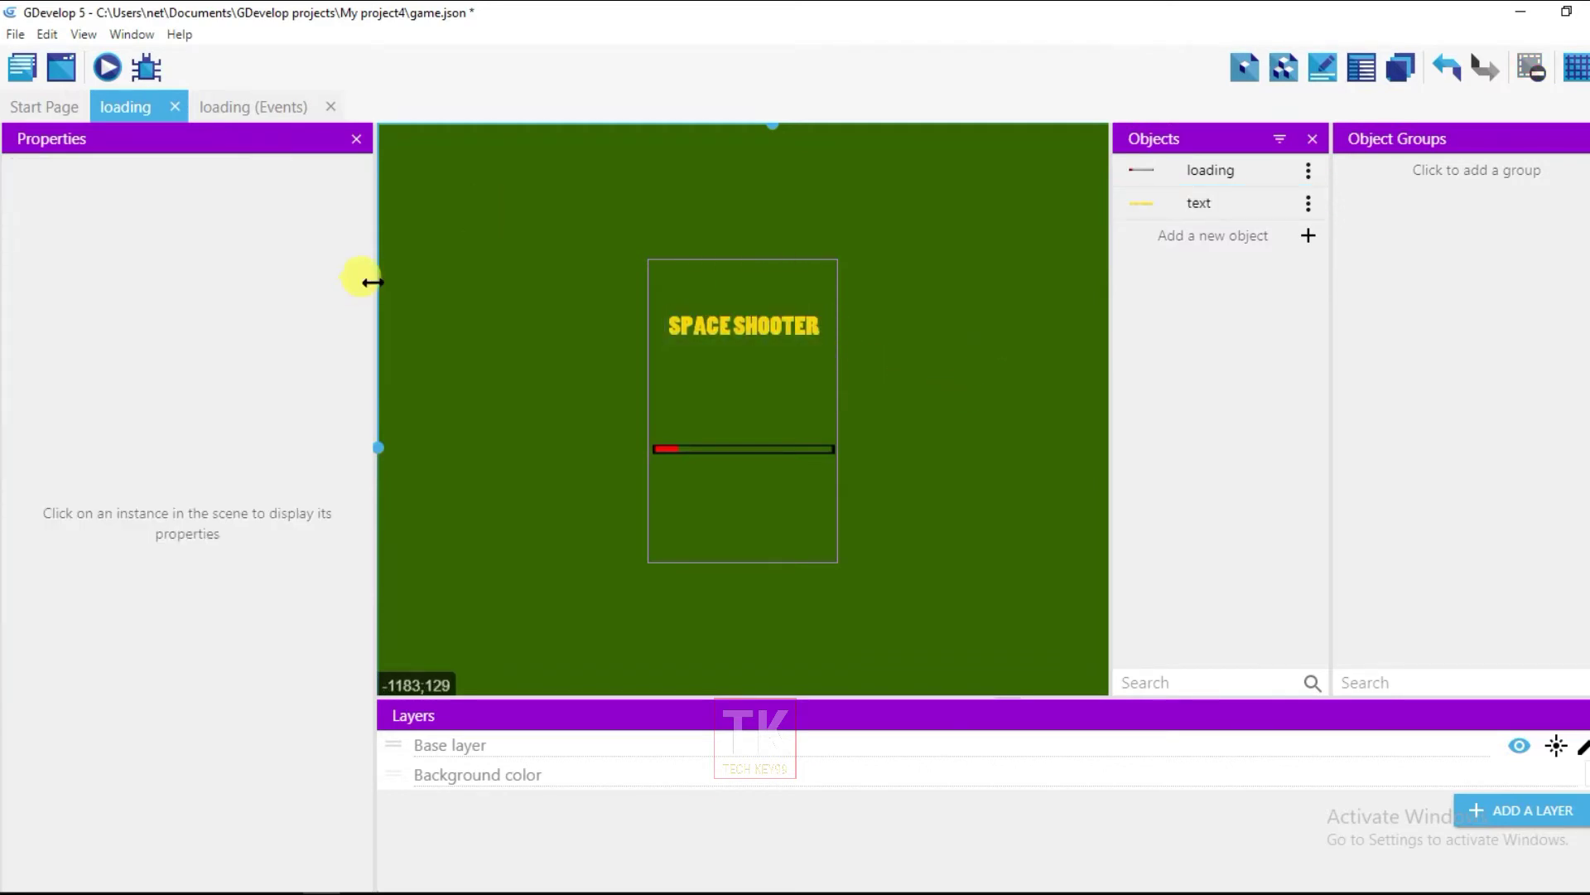
- Preview the loading scene to check the title and loading bar, and close the preview
click(106, 68)
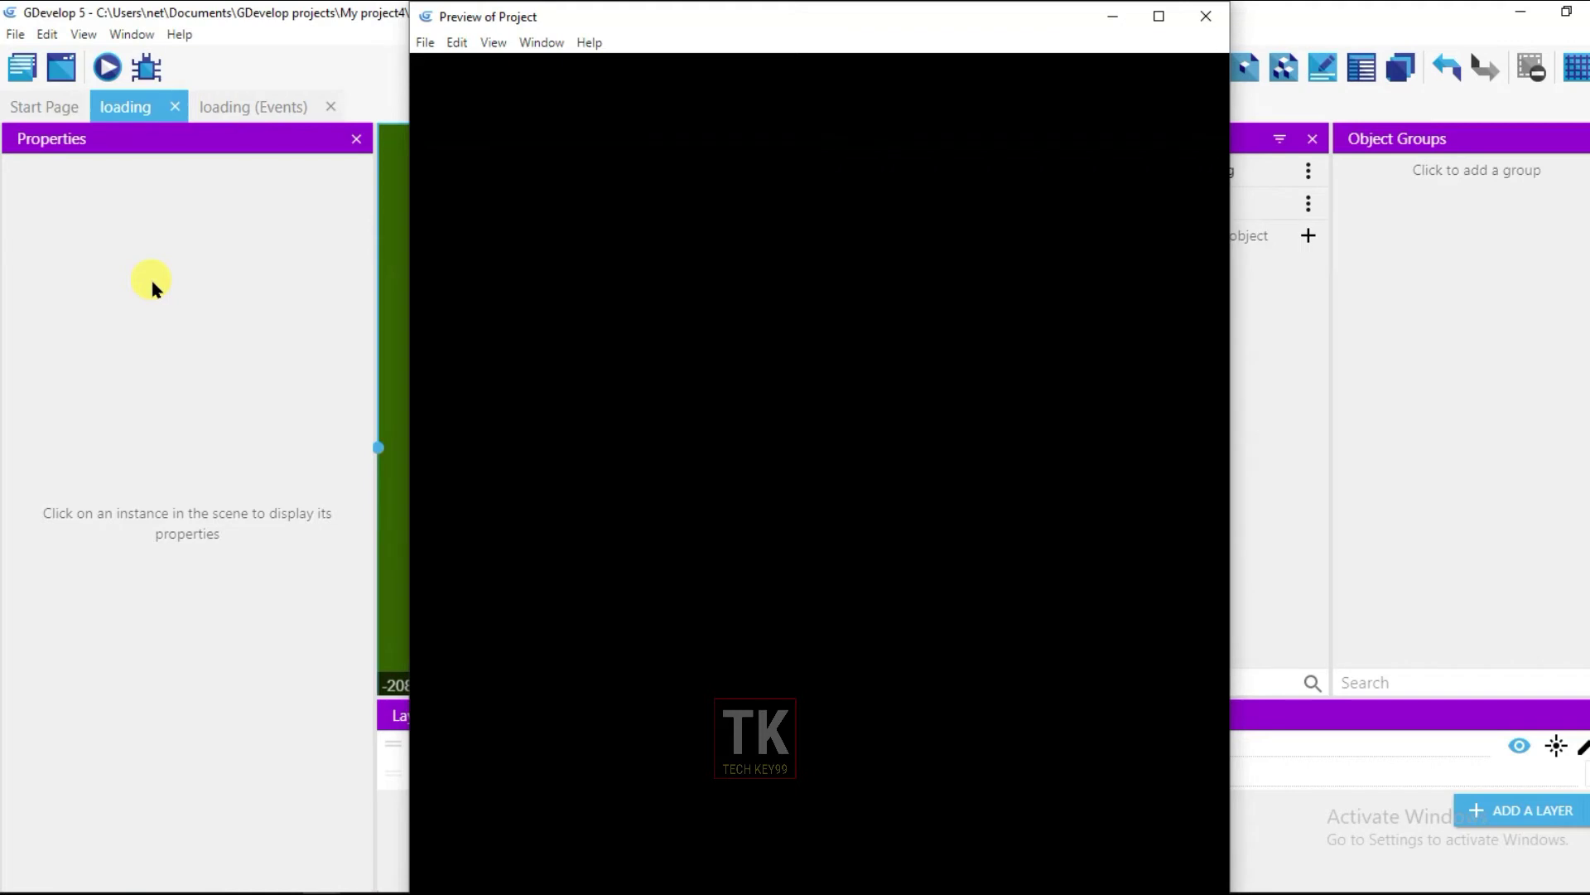
drag(759, 23, 688, 25)
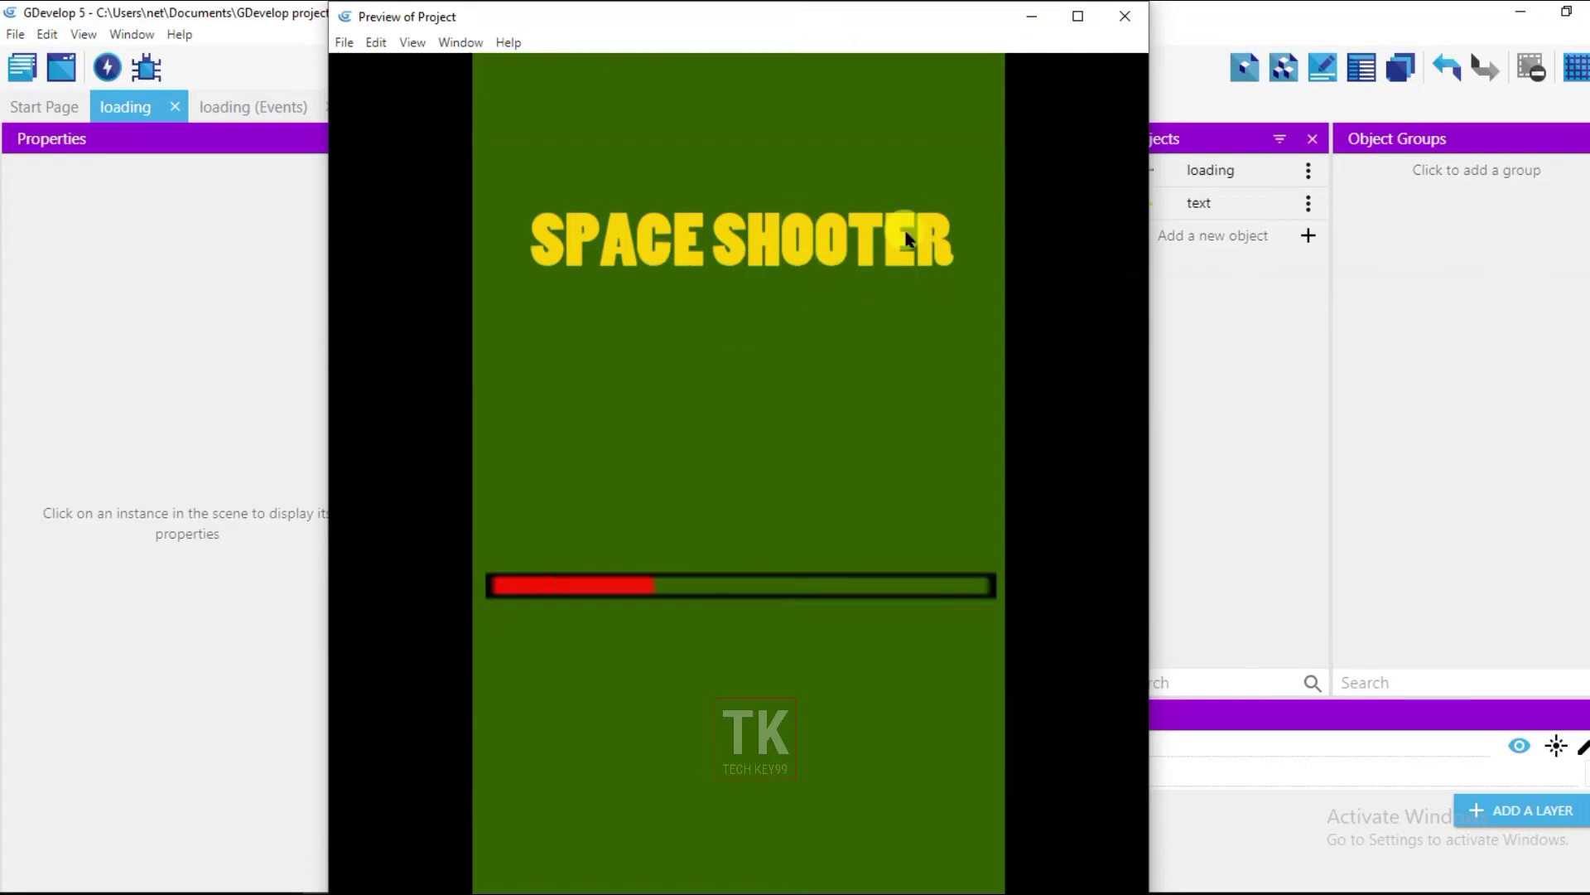
click(1123, 18)
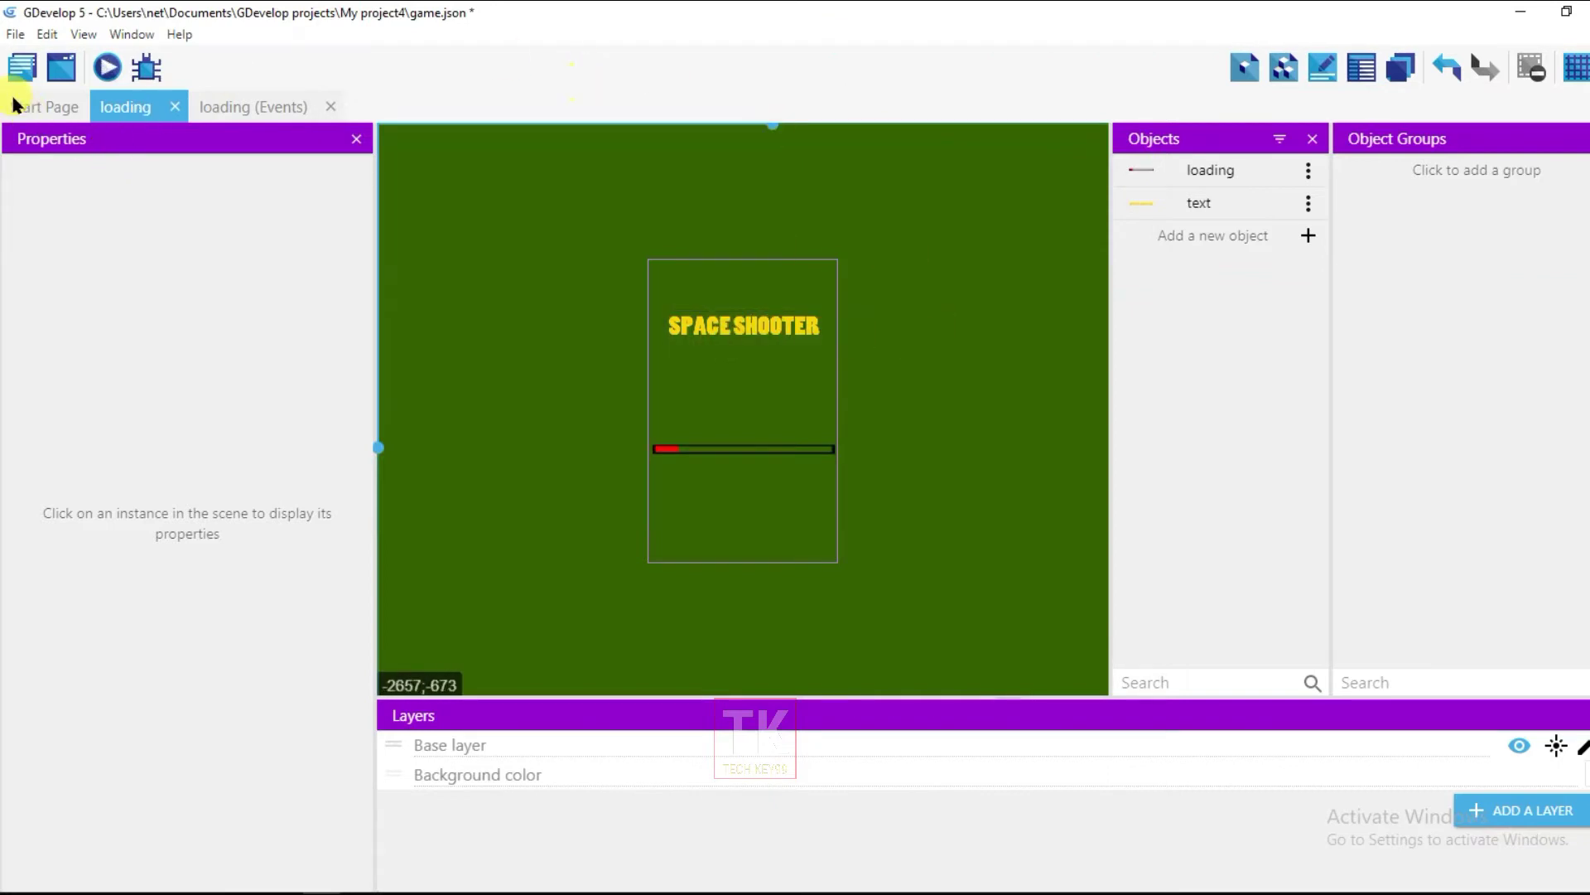
- Search the project's available new extensions for "sine", retrying the list if it does not load
click(23, 67)
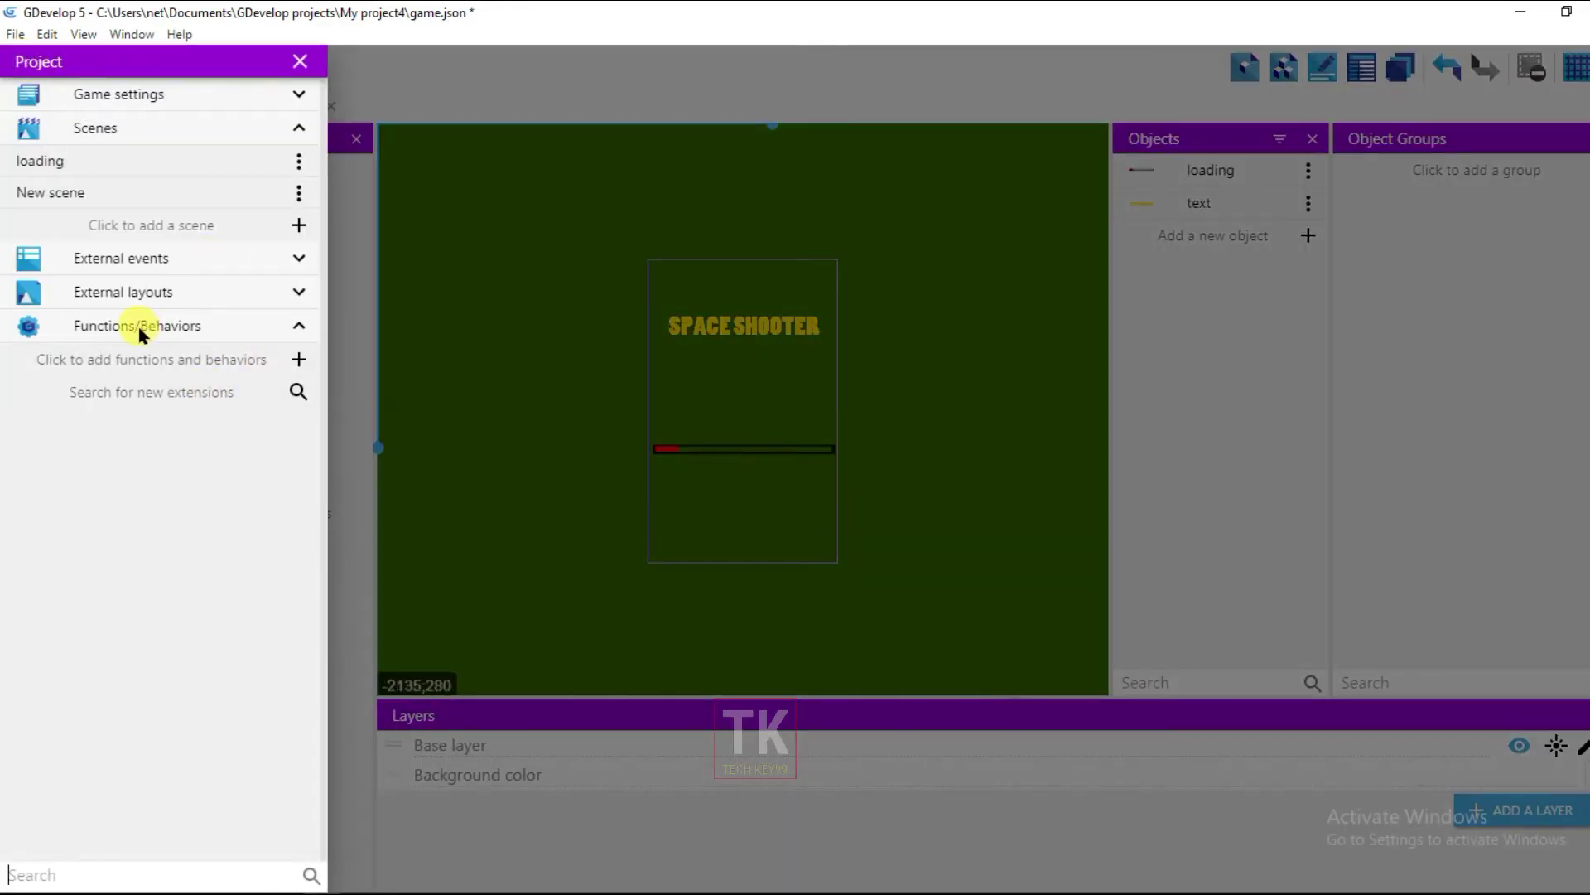
click(249, 391)
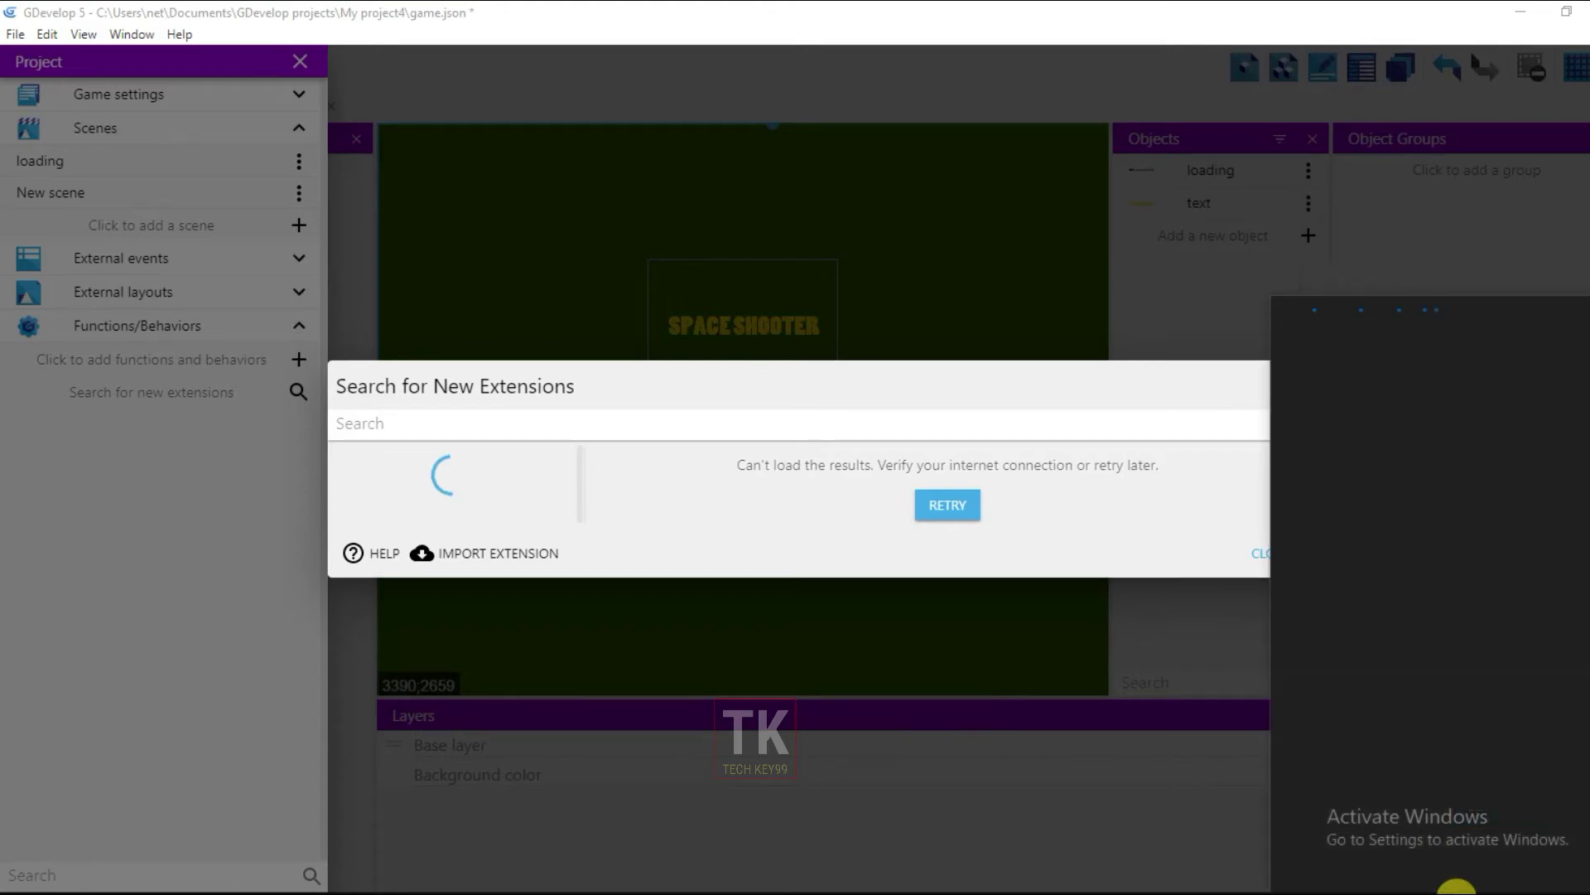
click(951, 506)
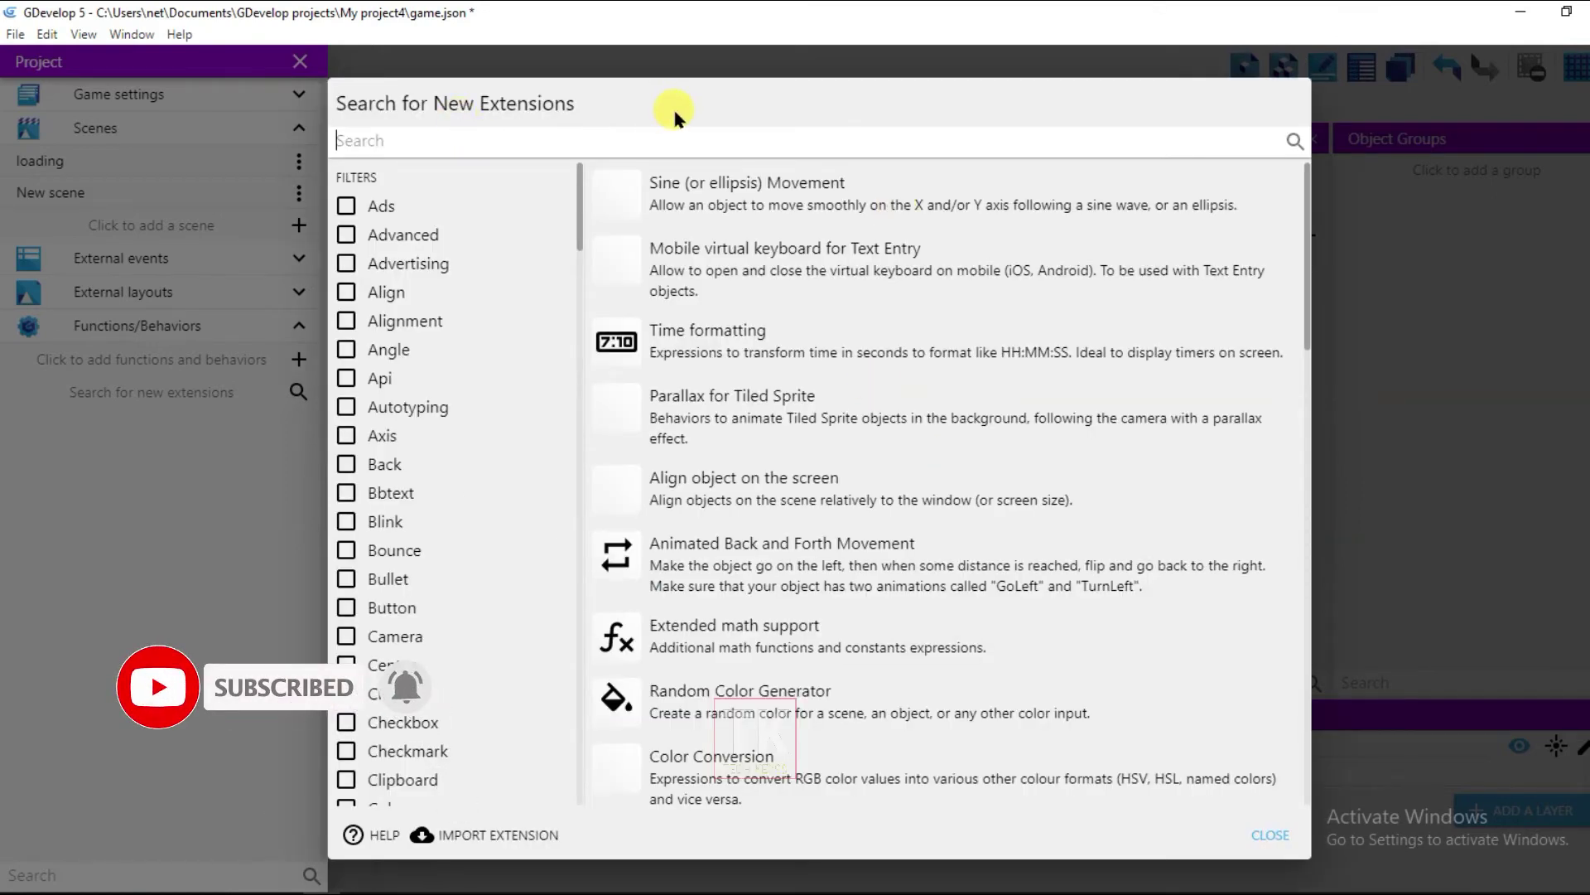
text(s)
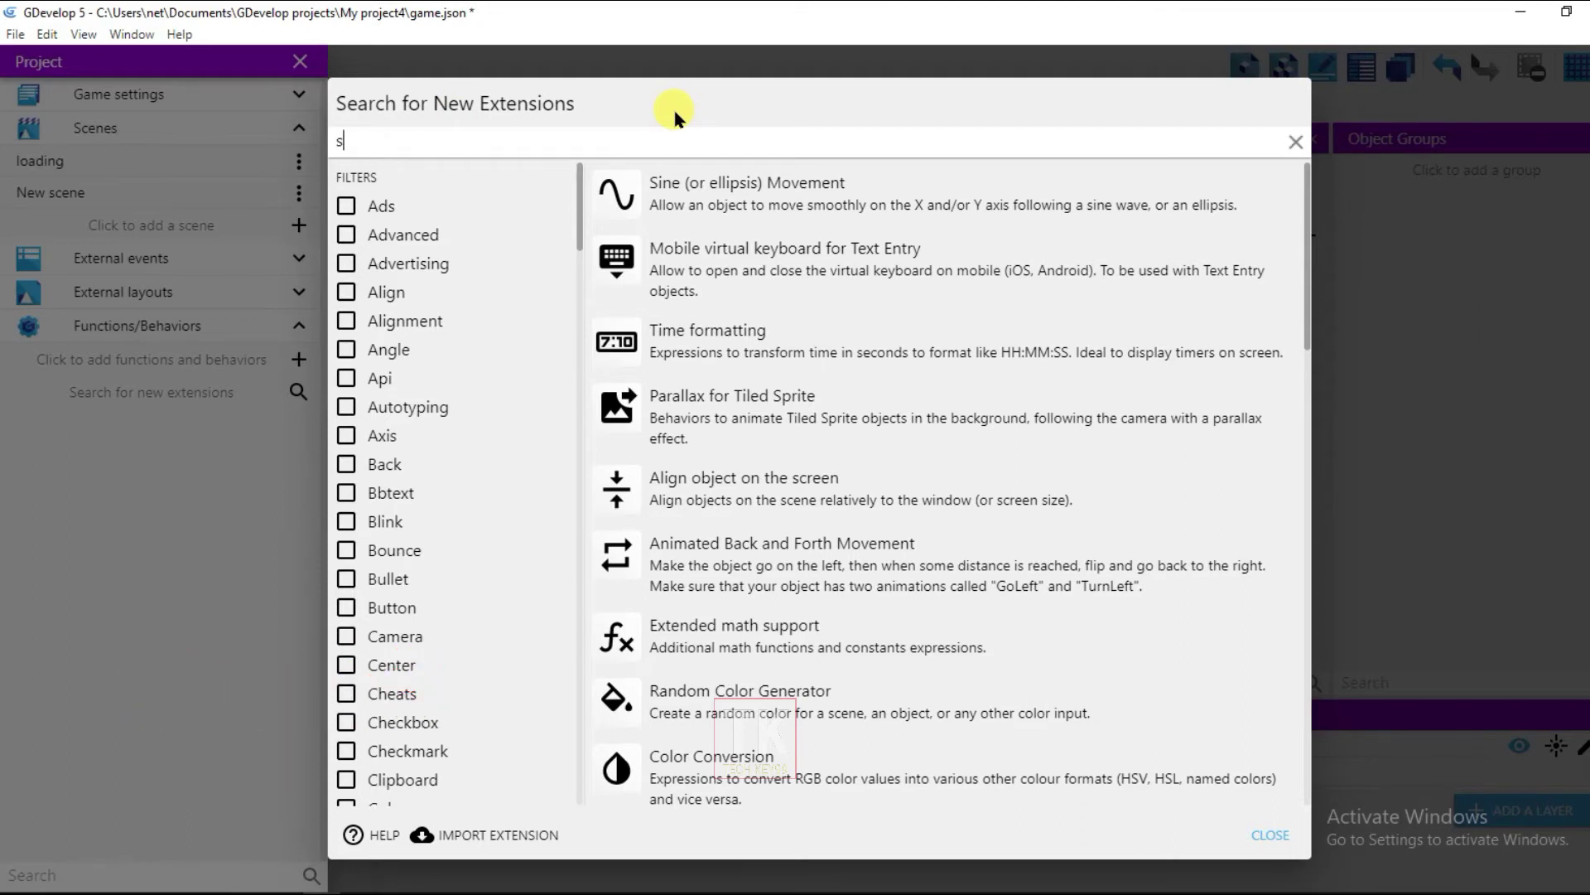
text(ine)
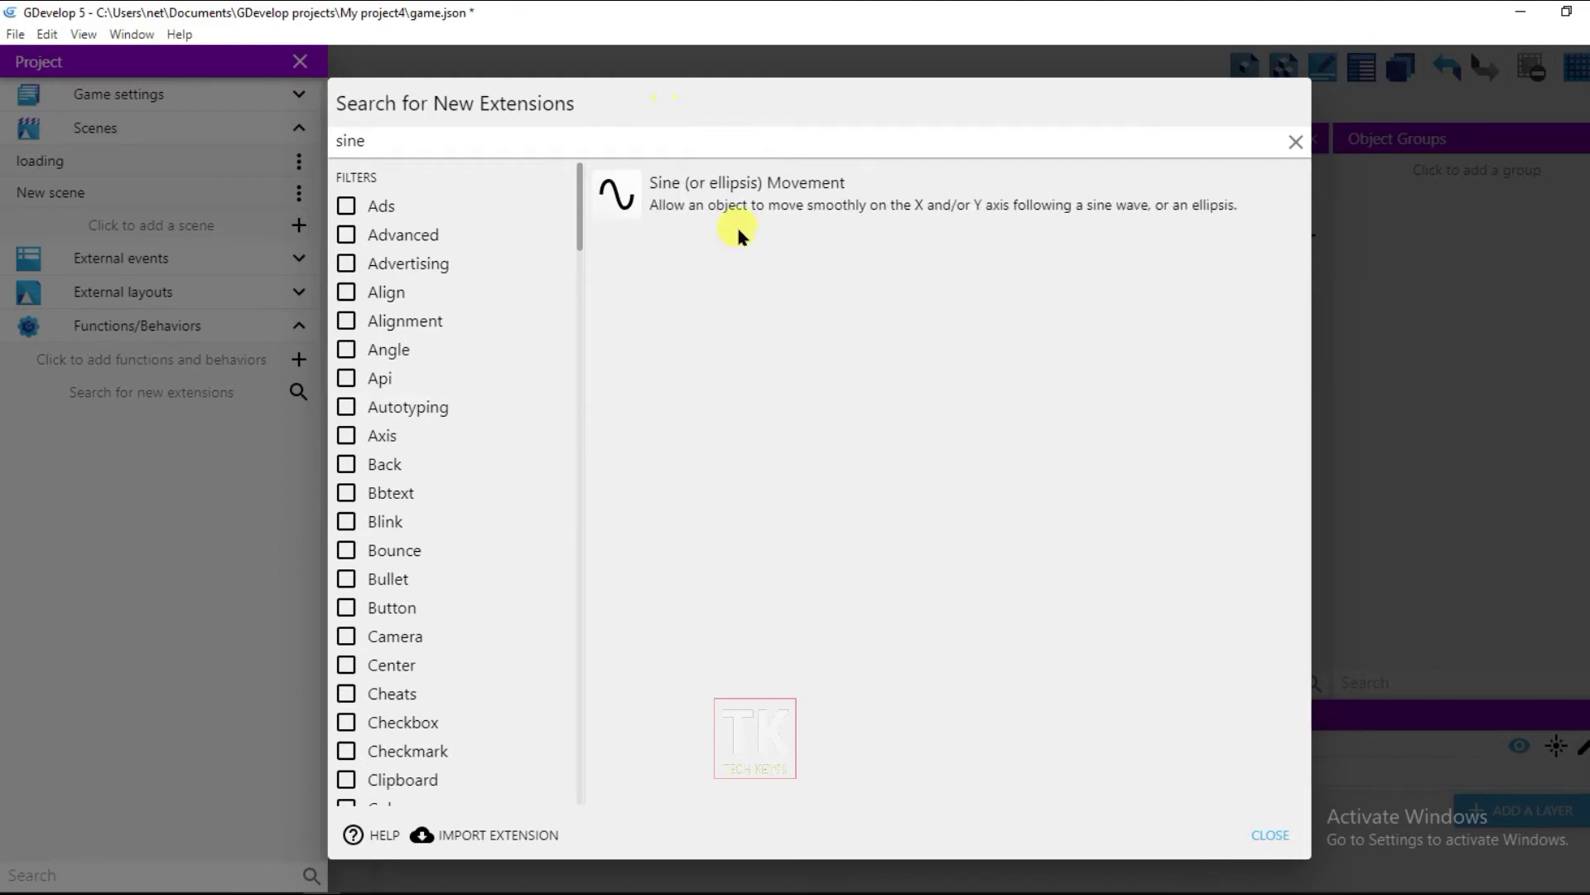
- Install the Sine (or ellipsis) Movement extension in the project and return to the loading scene
click(721, 192)
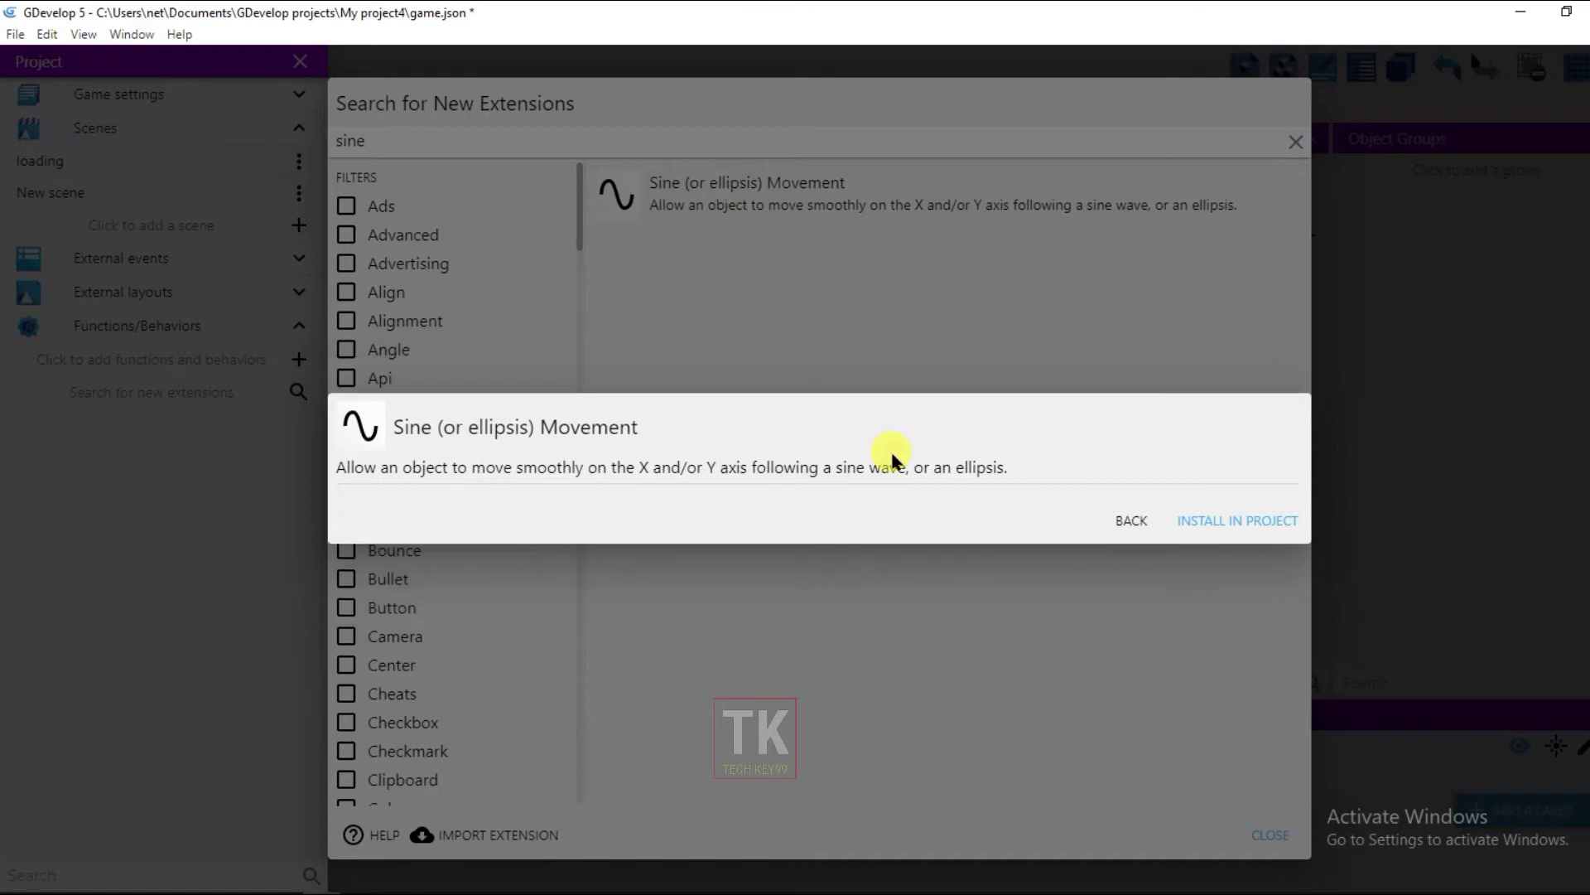
click(1223, 521)
click(1266, 521)
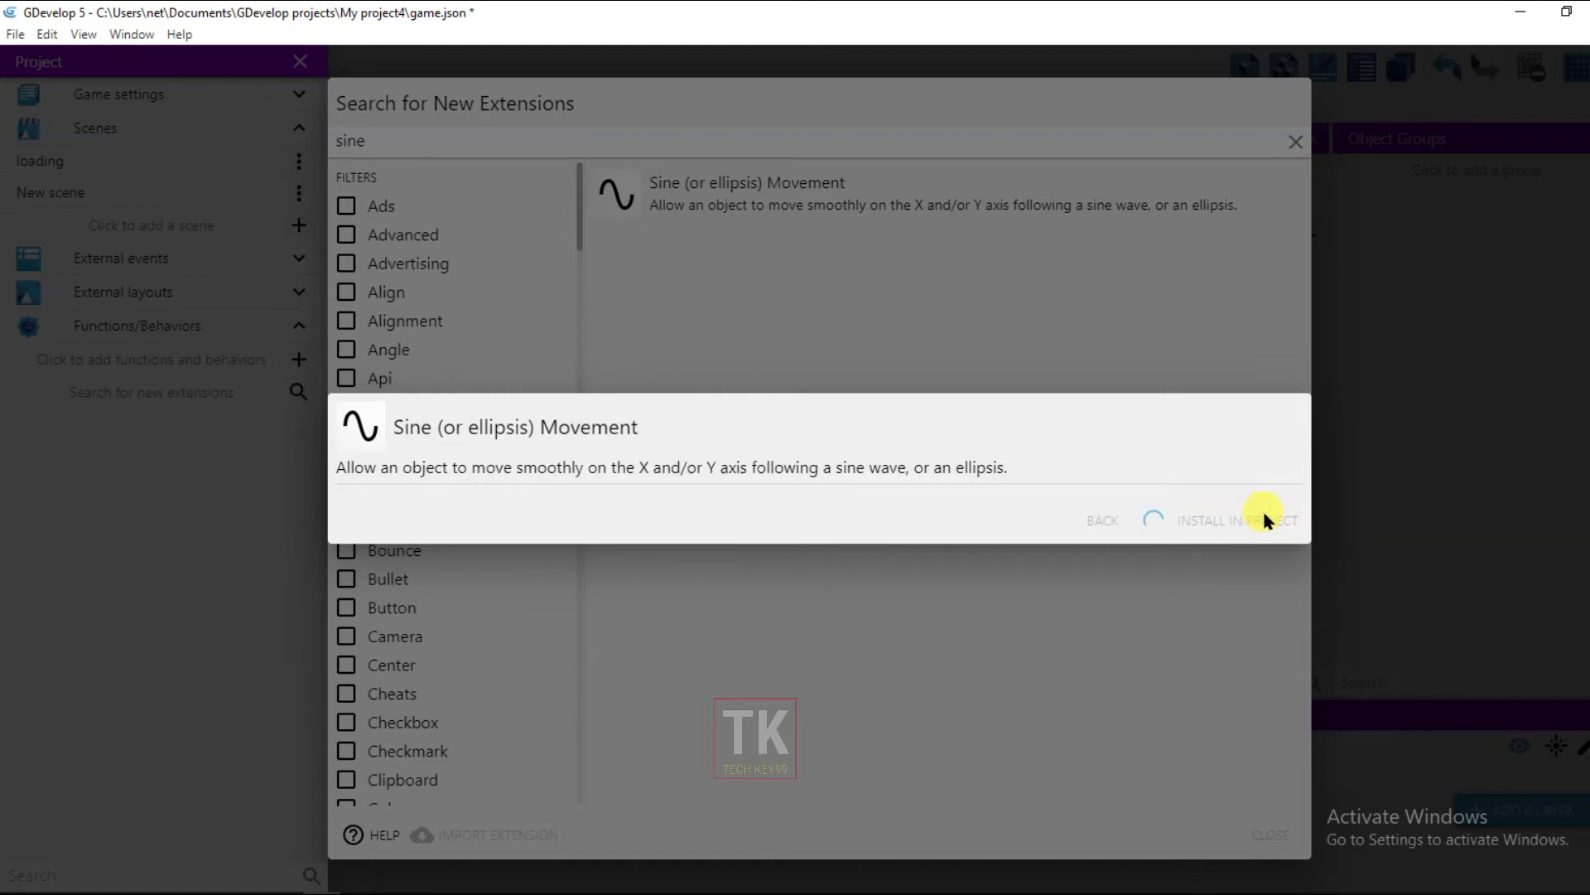
click(1130, 522)
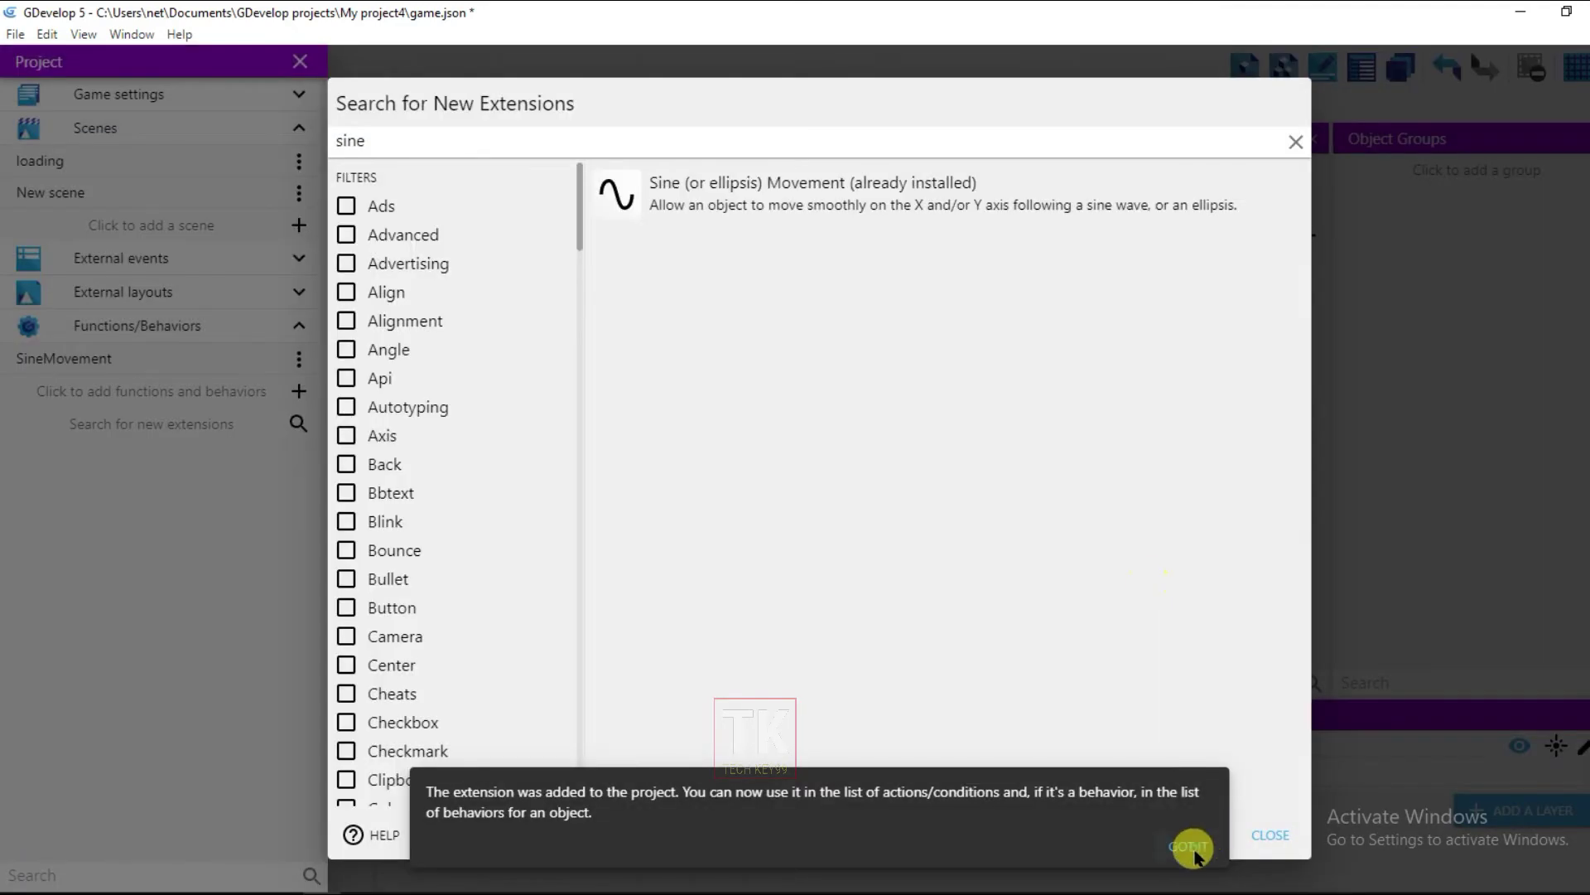
click(1193, 845)
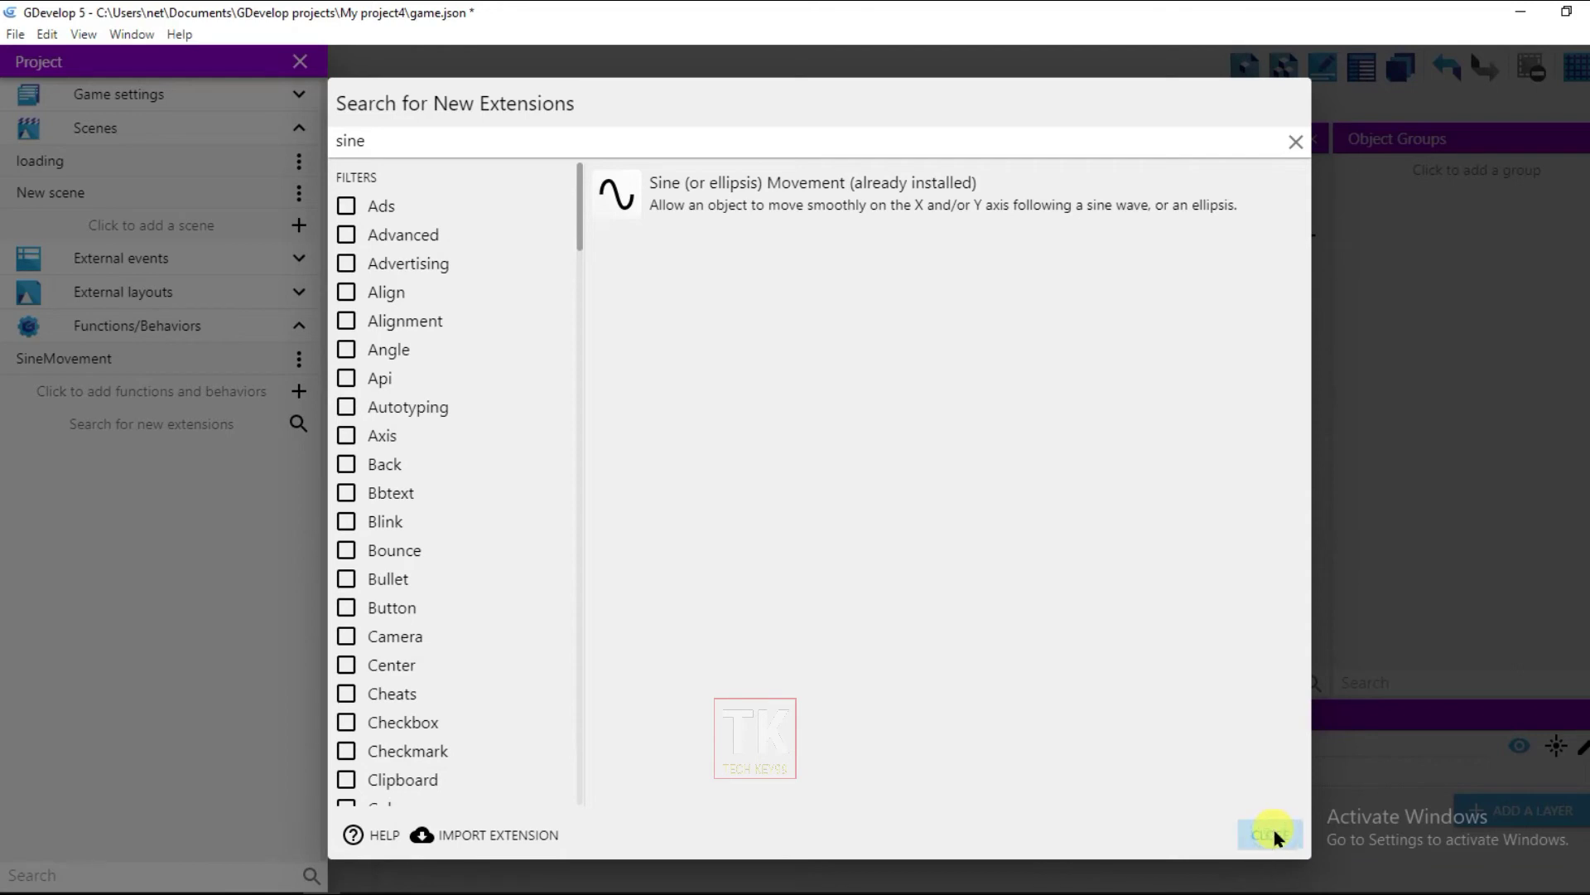
click(1271, 833)
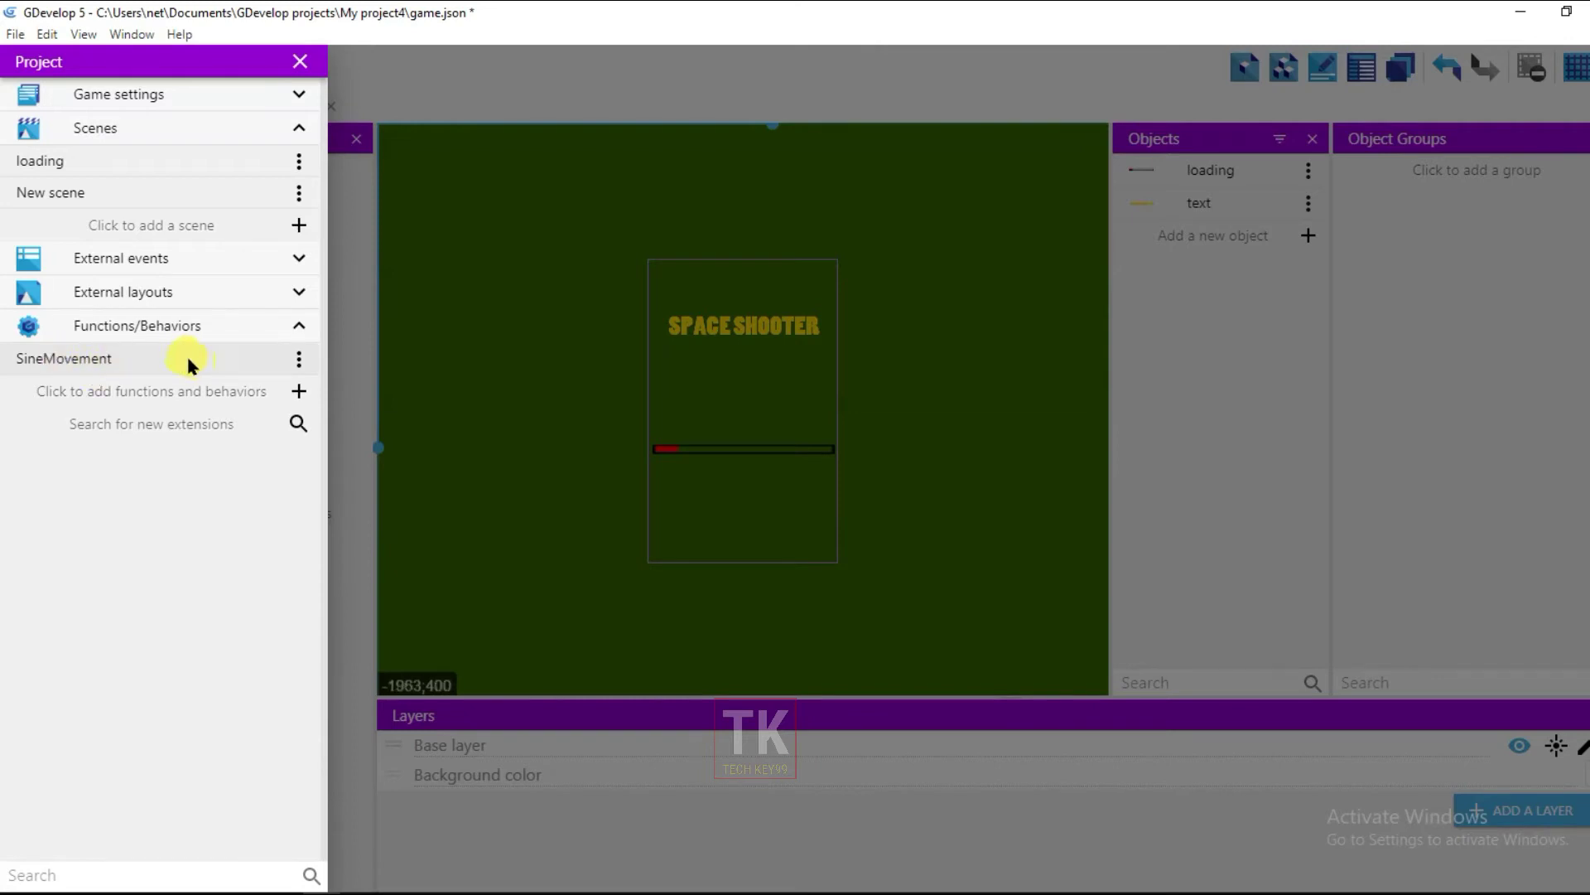
click(529, 64)
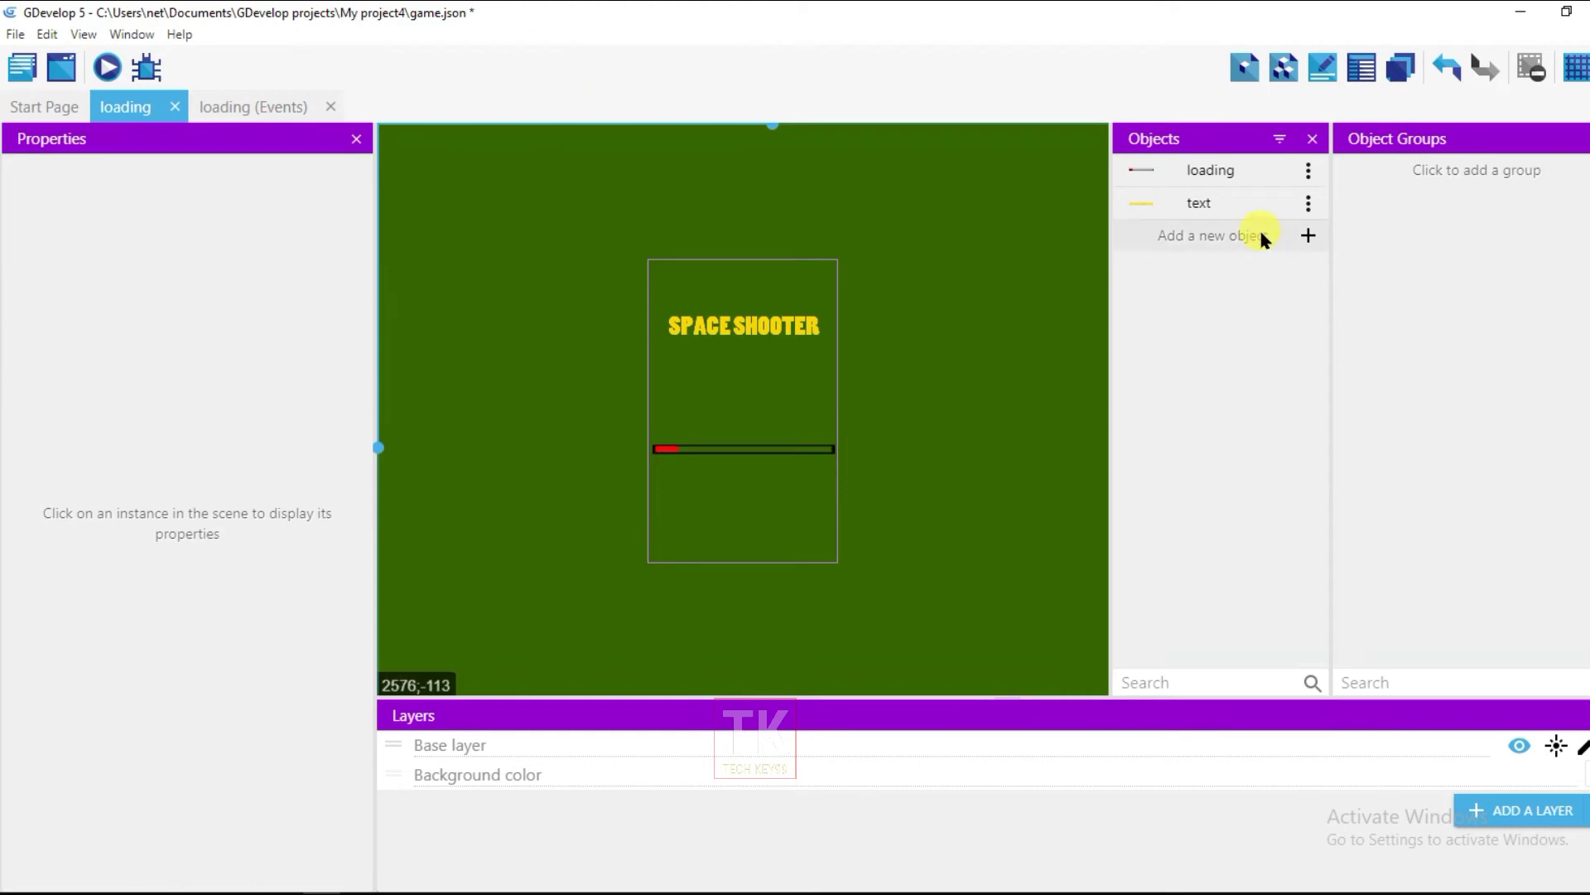
- Add the installed sine movement behavior to the text object
click(1307, 203)
click(1357, 235)
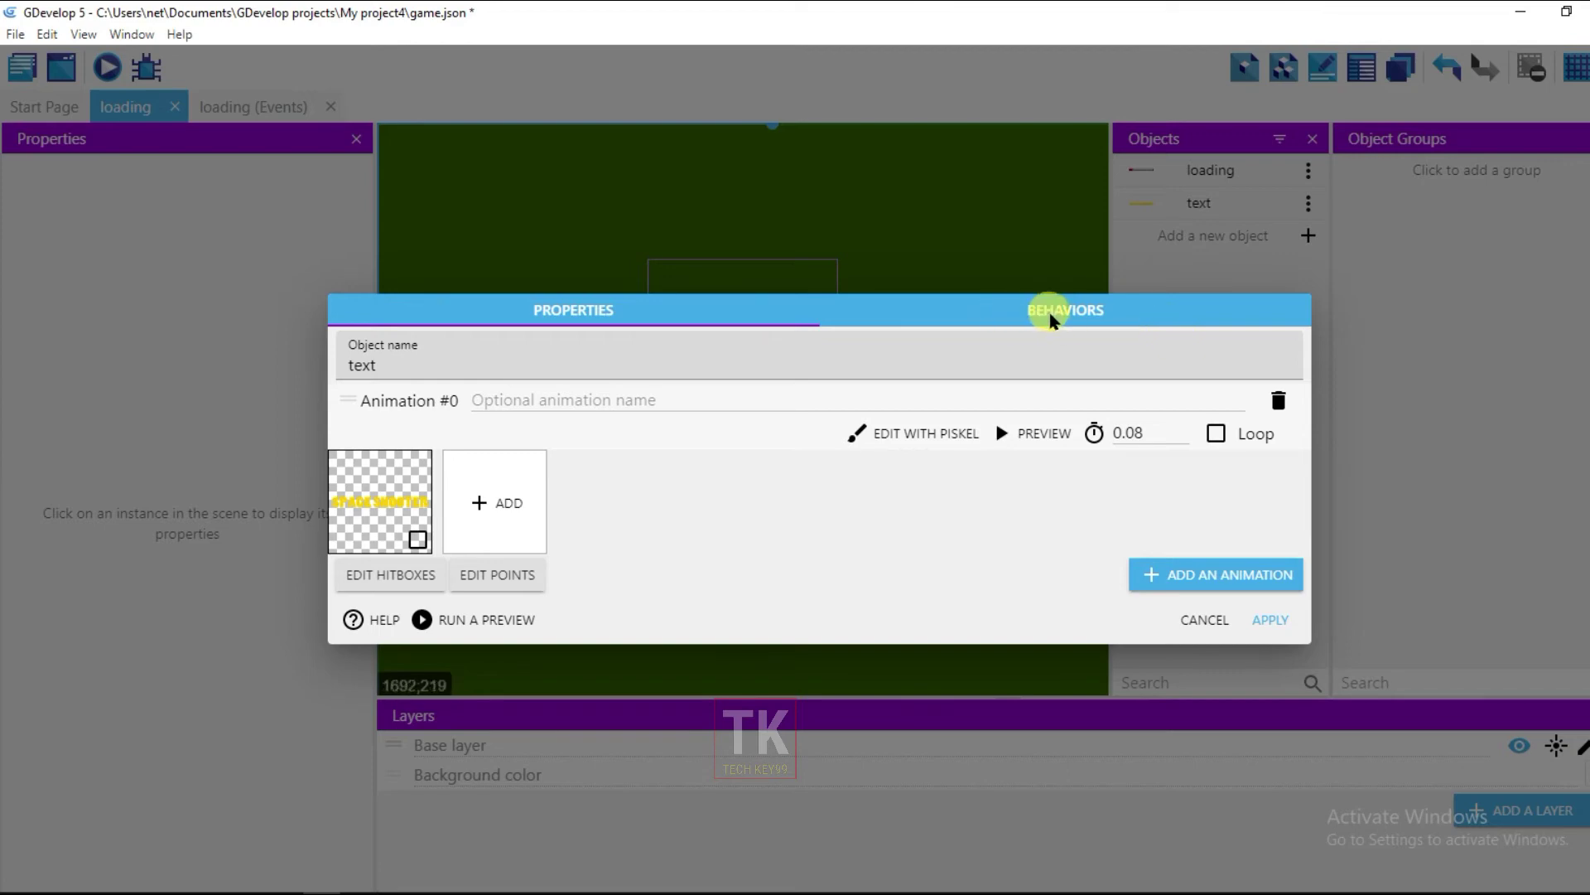
click(1050, 320)
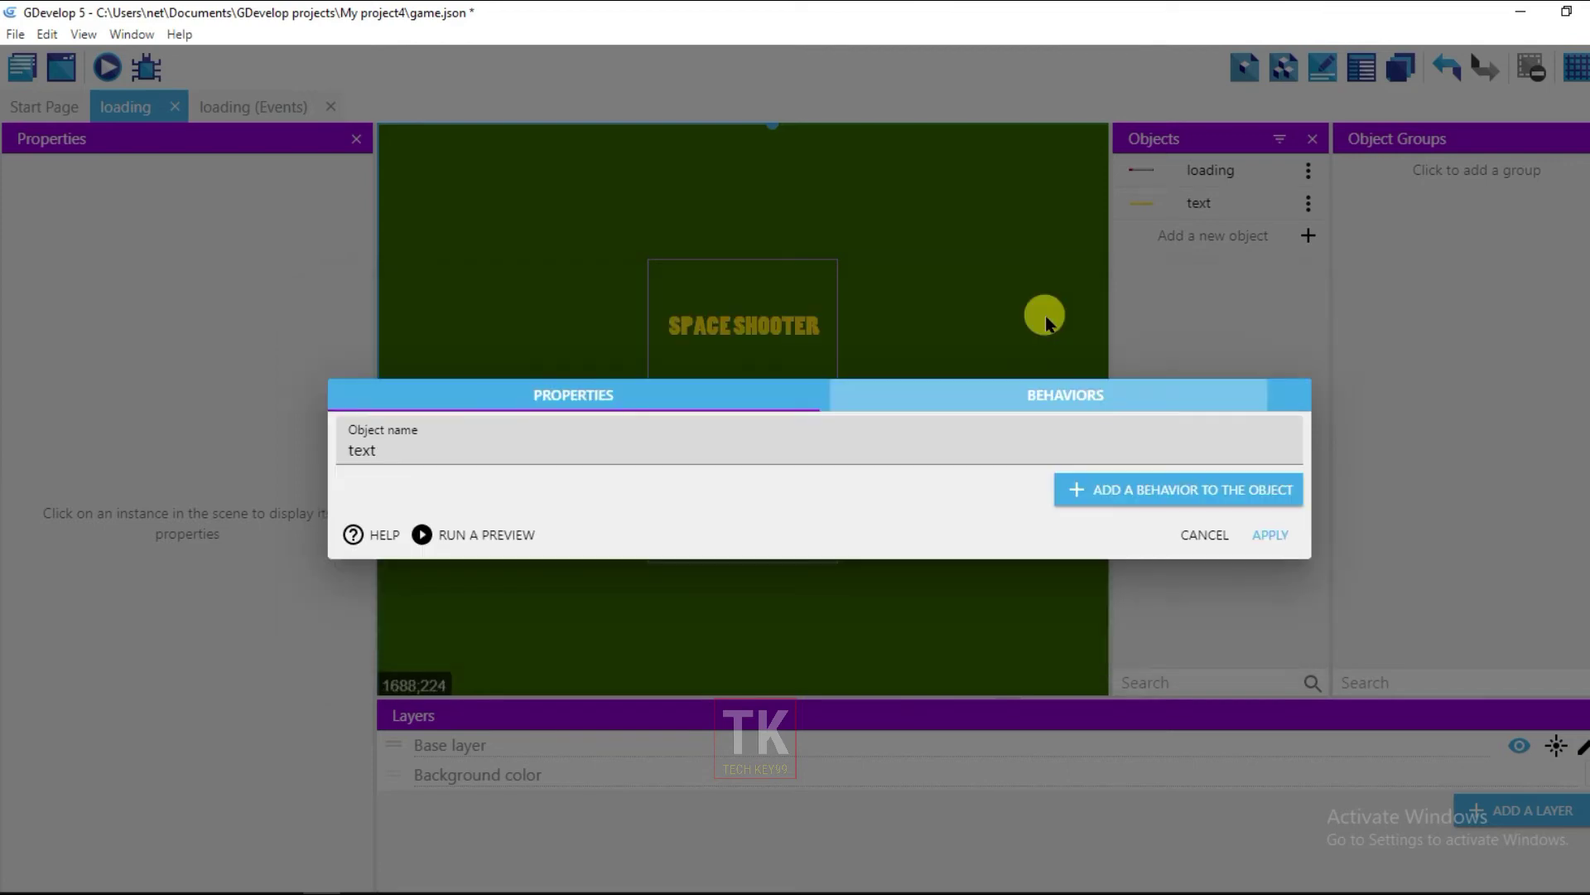
click(1088, 495)
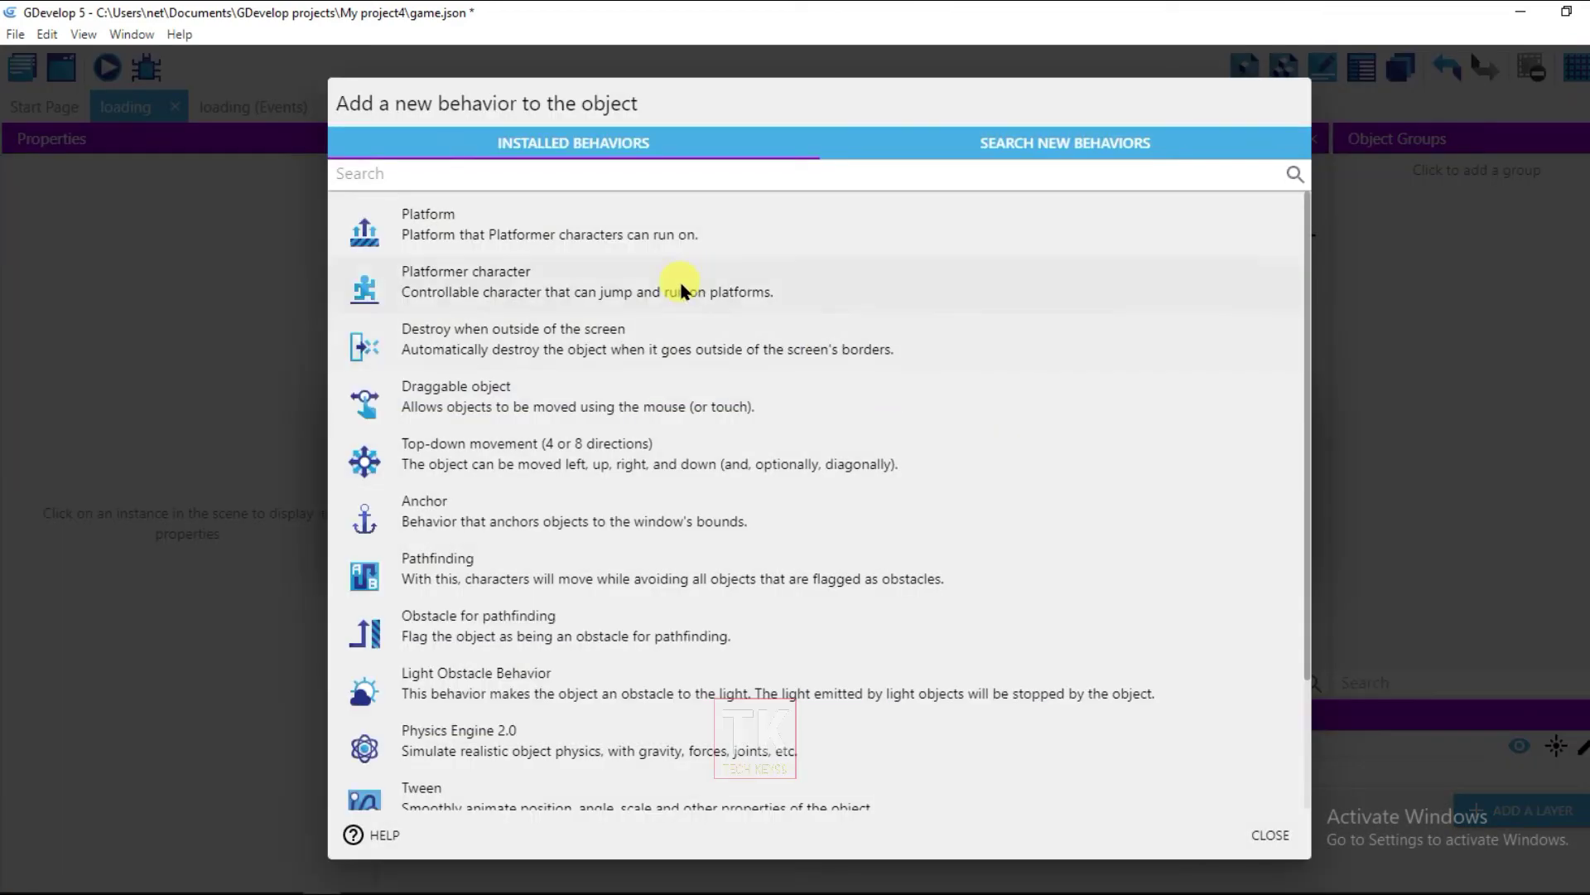
scroll(675, 290, down, 2)
click(536, 698)
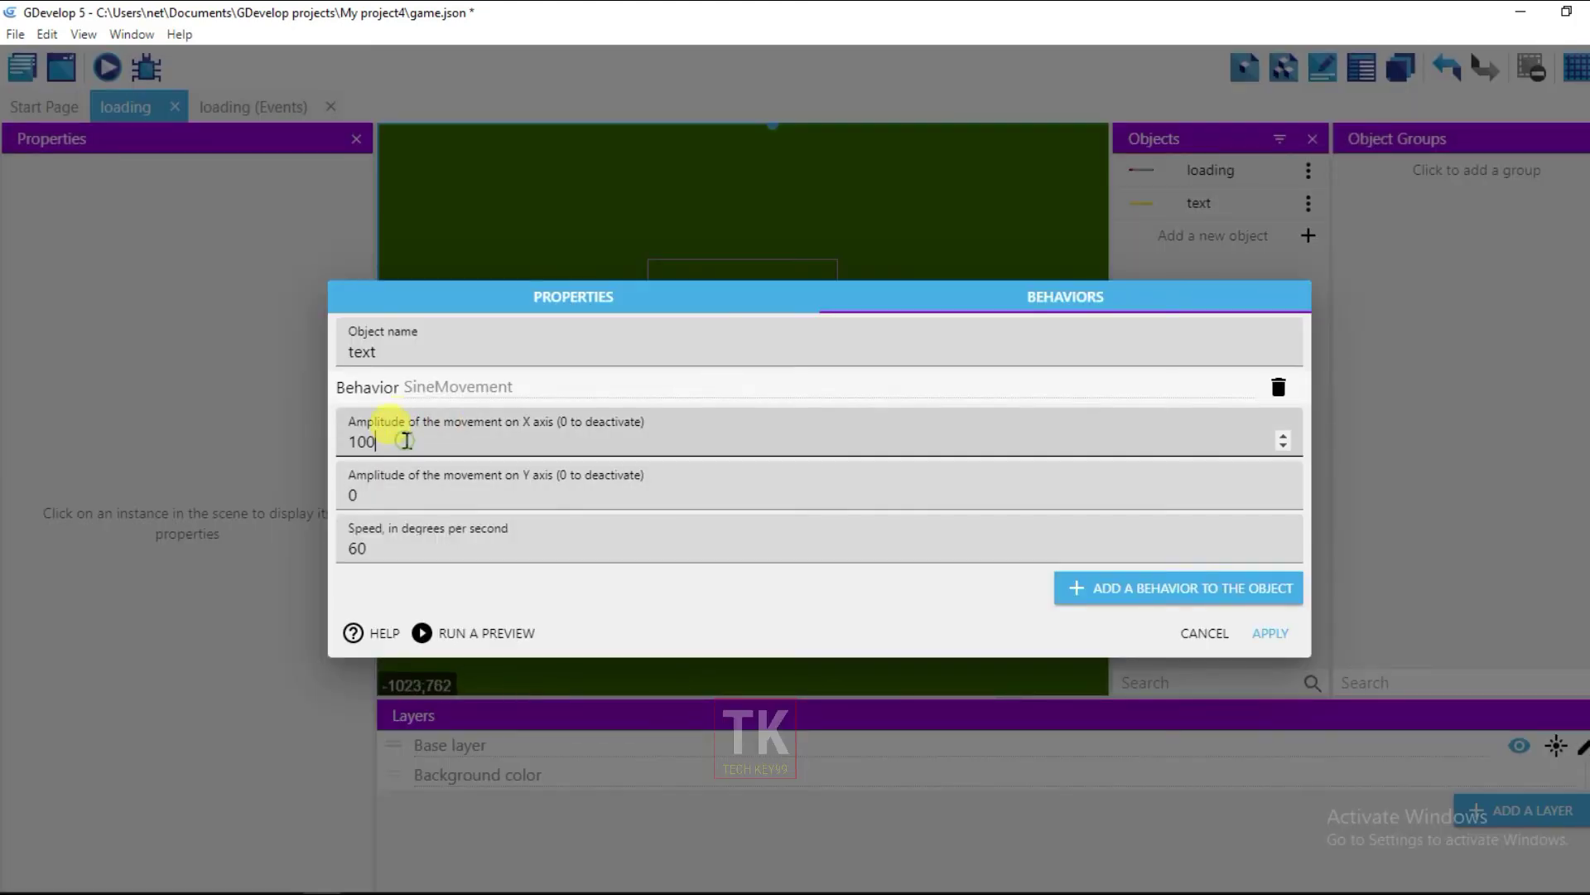
- Set the text object's sine movement amplitude to 20 on the X axis and 10 on the Y axis
click(406, 441)
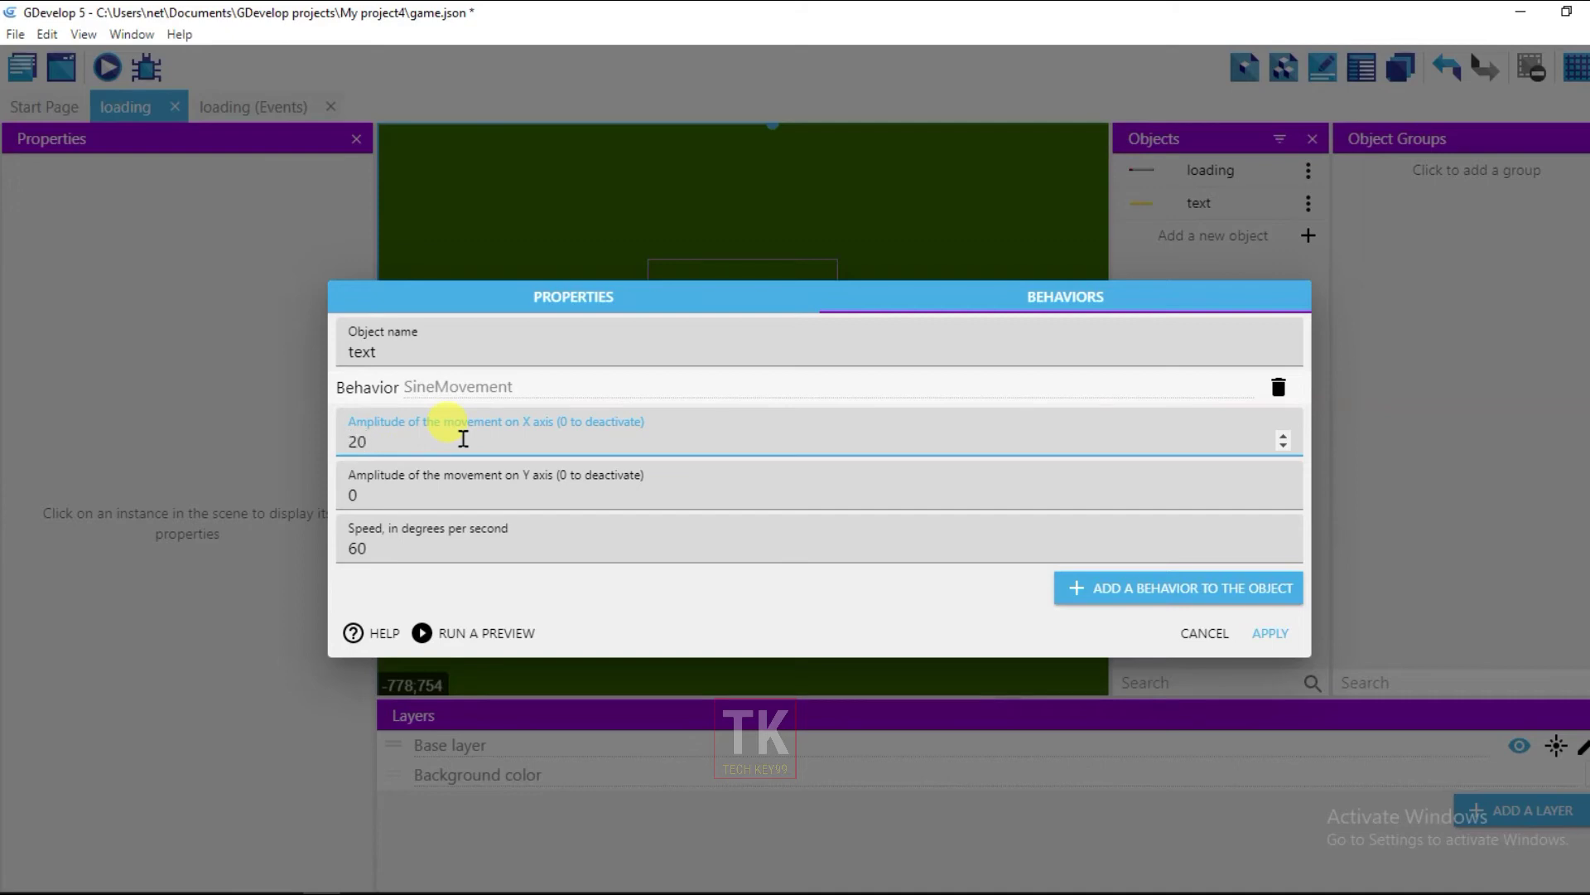
click(434, 505)
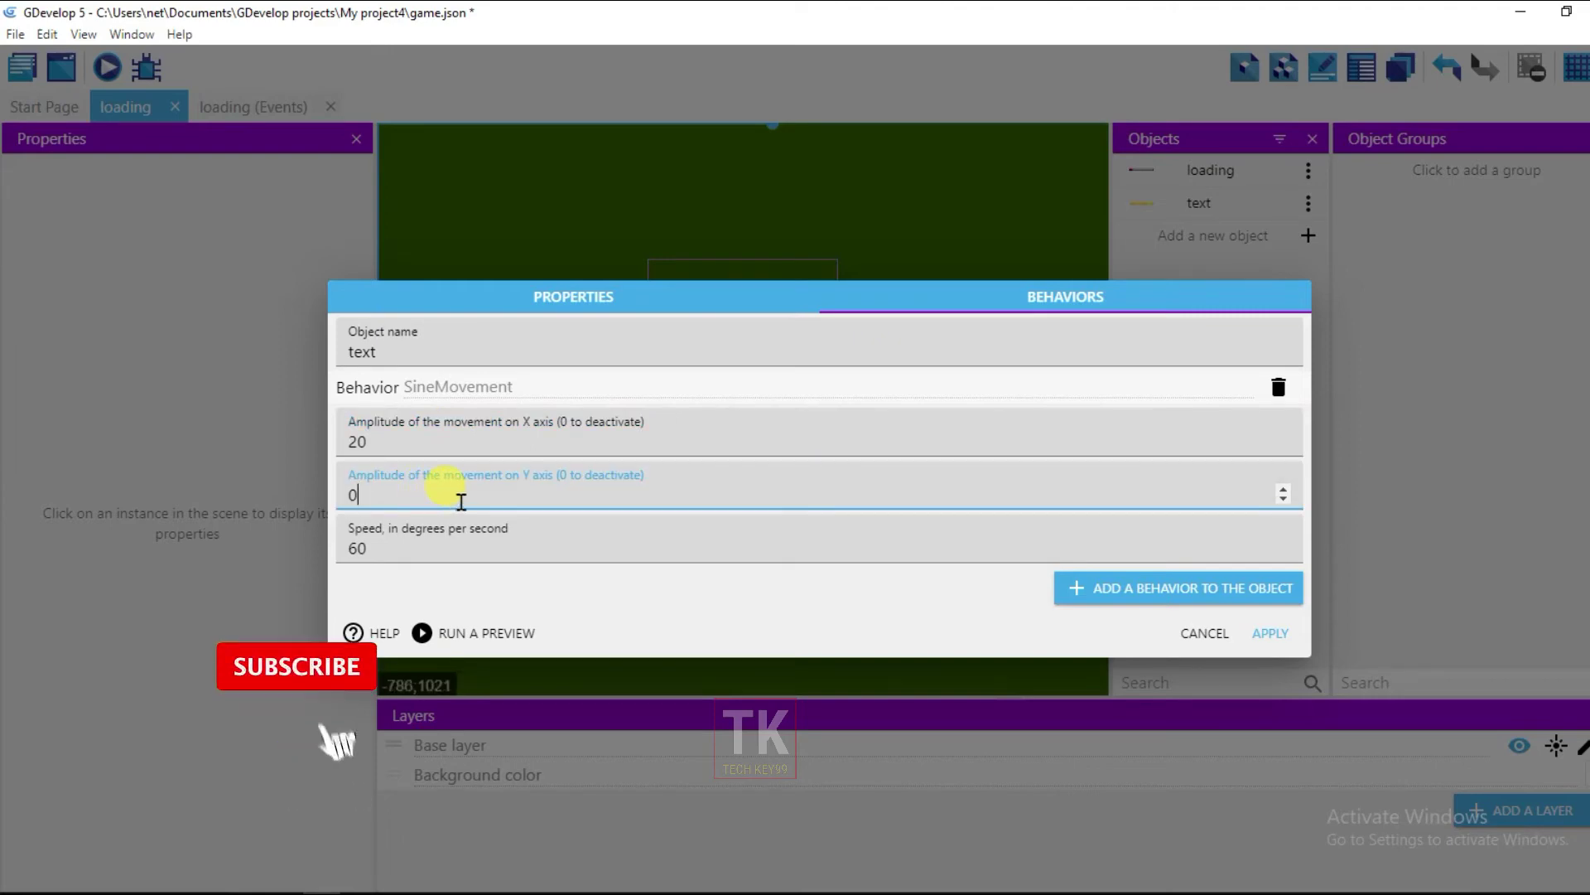
key(BackSpace)
text(10)
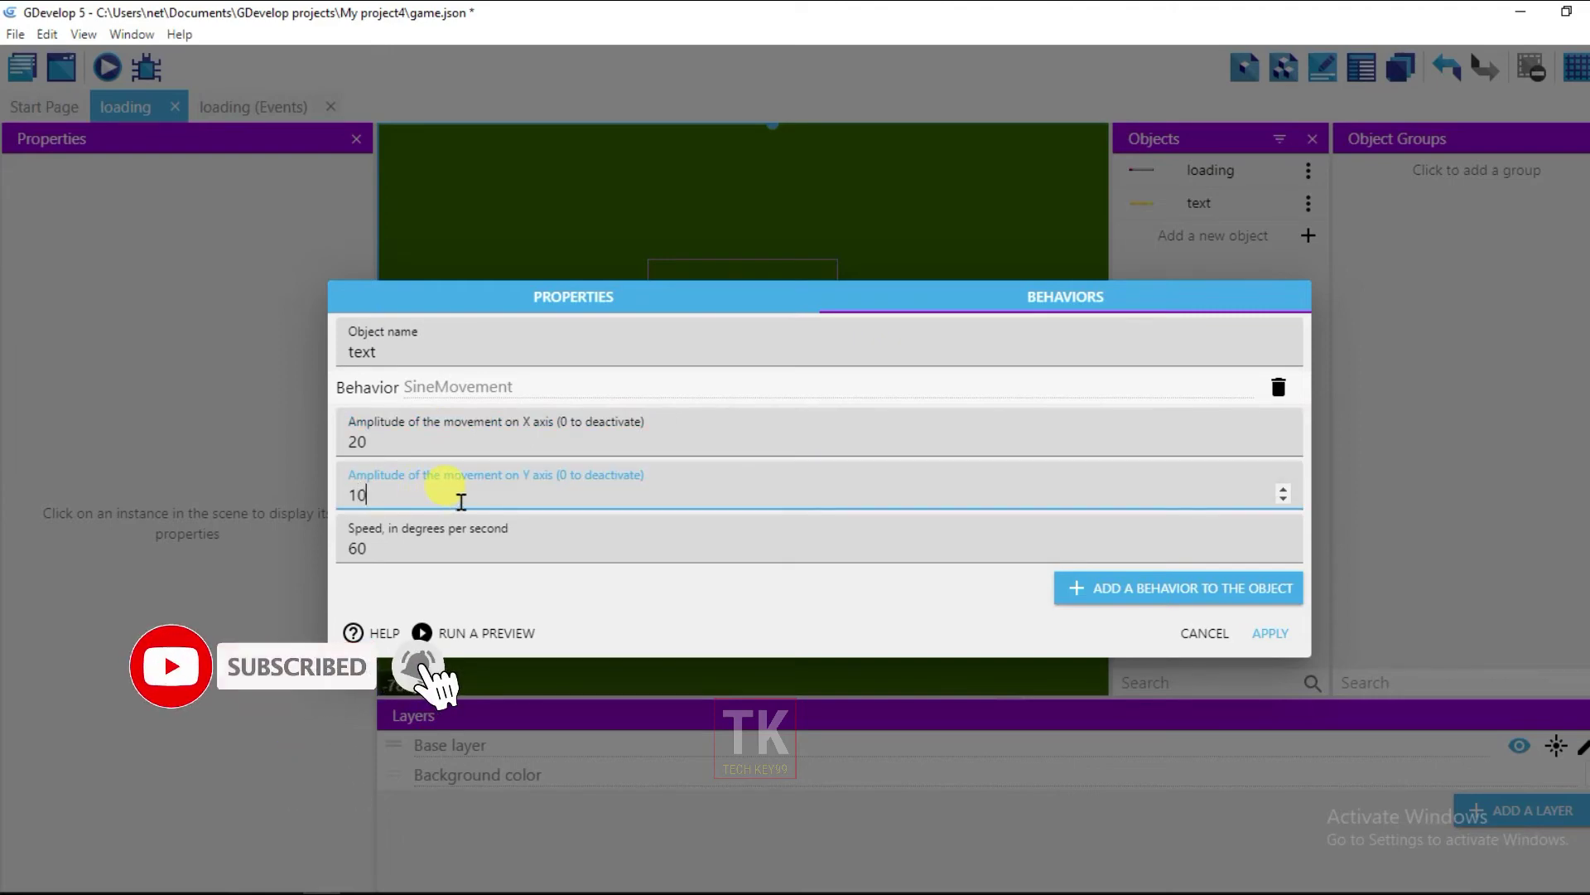
- Apply the text object's sine movement settings, preview the scene in a maximized window, and close the preview
click(1267, 635)
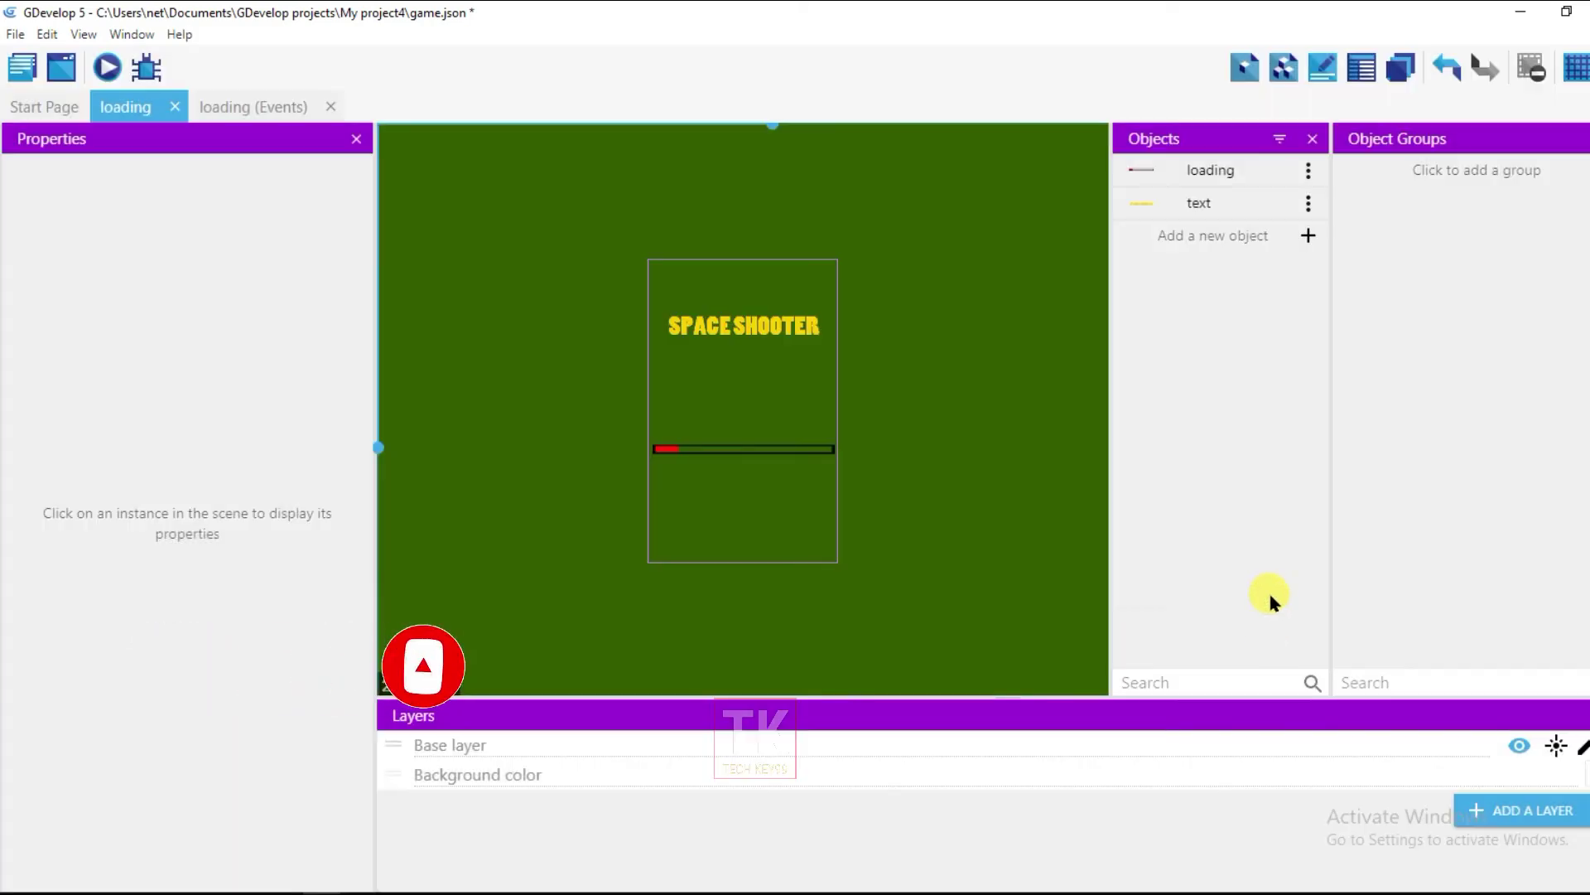
click(106, 67)
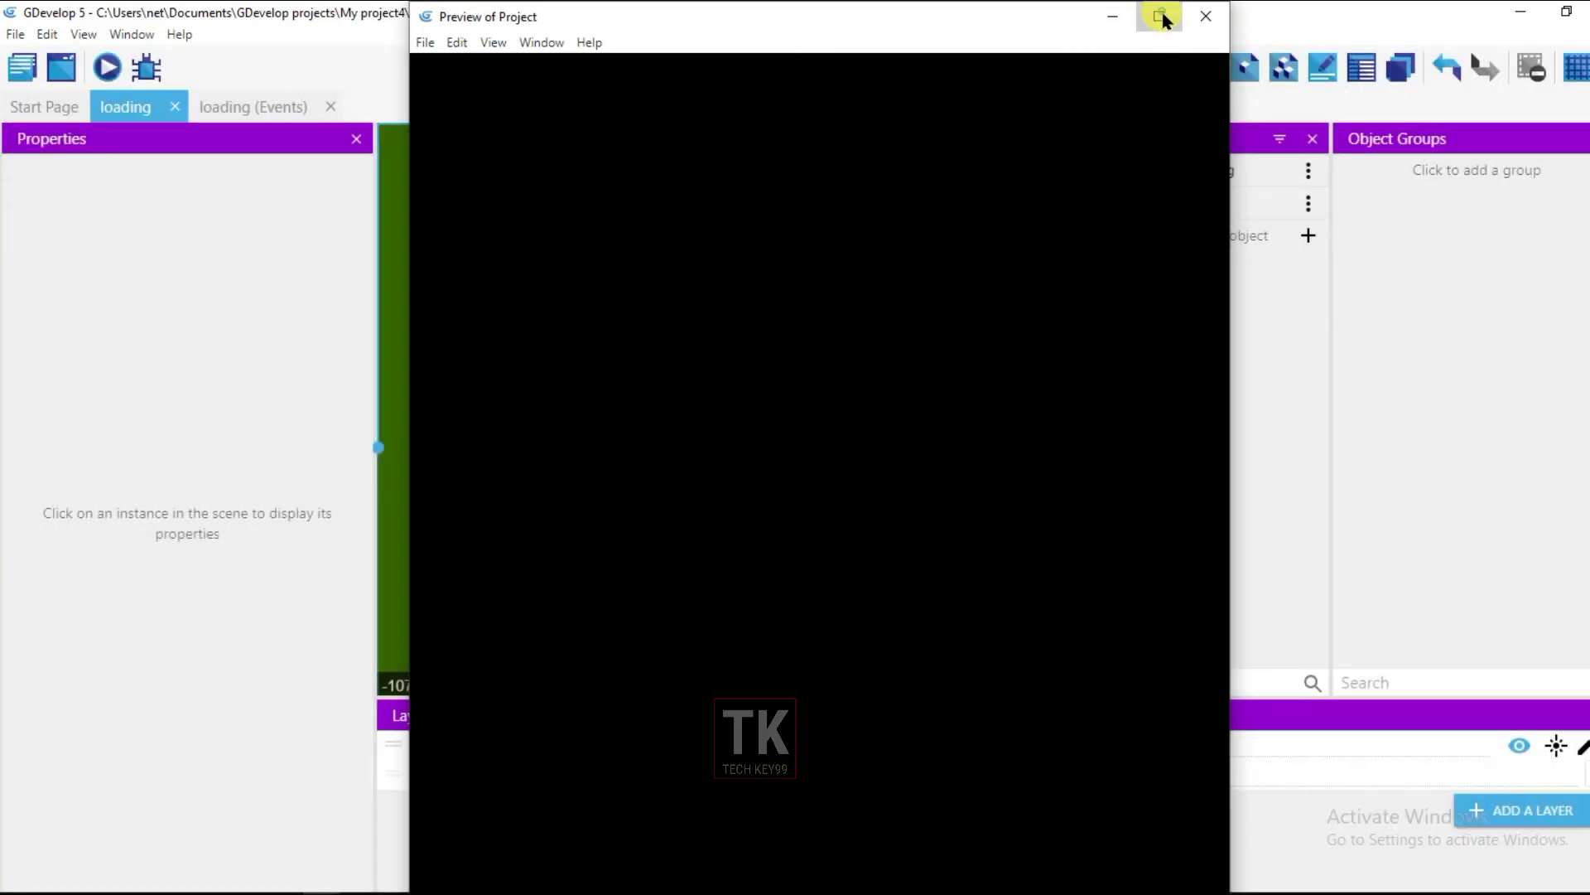
click(1158, 15)
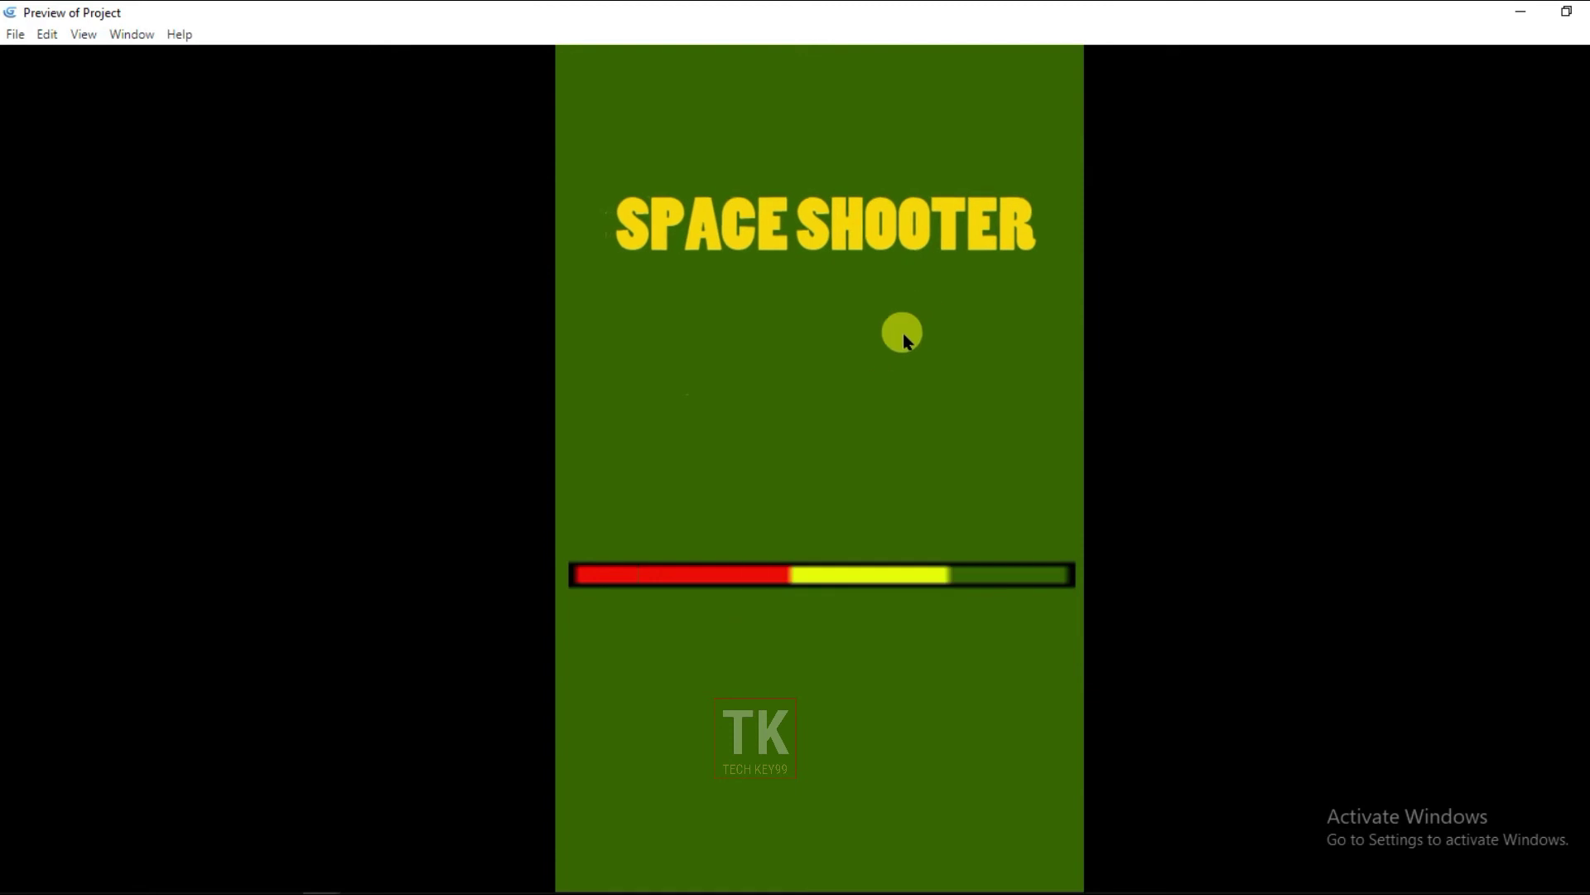
key(alt+F4)
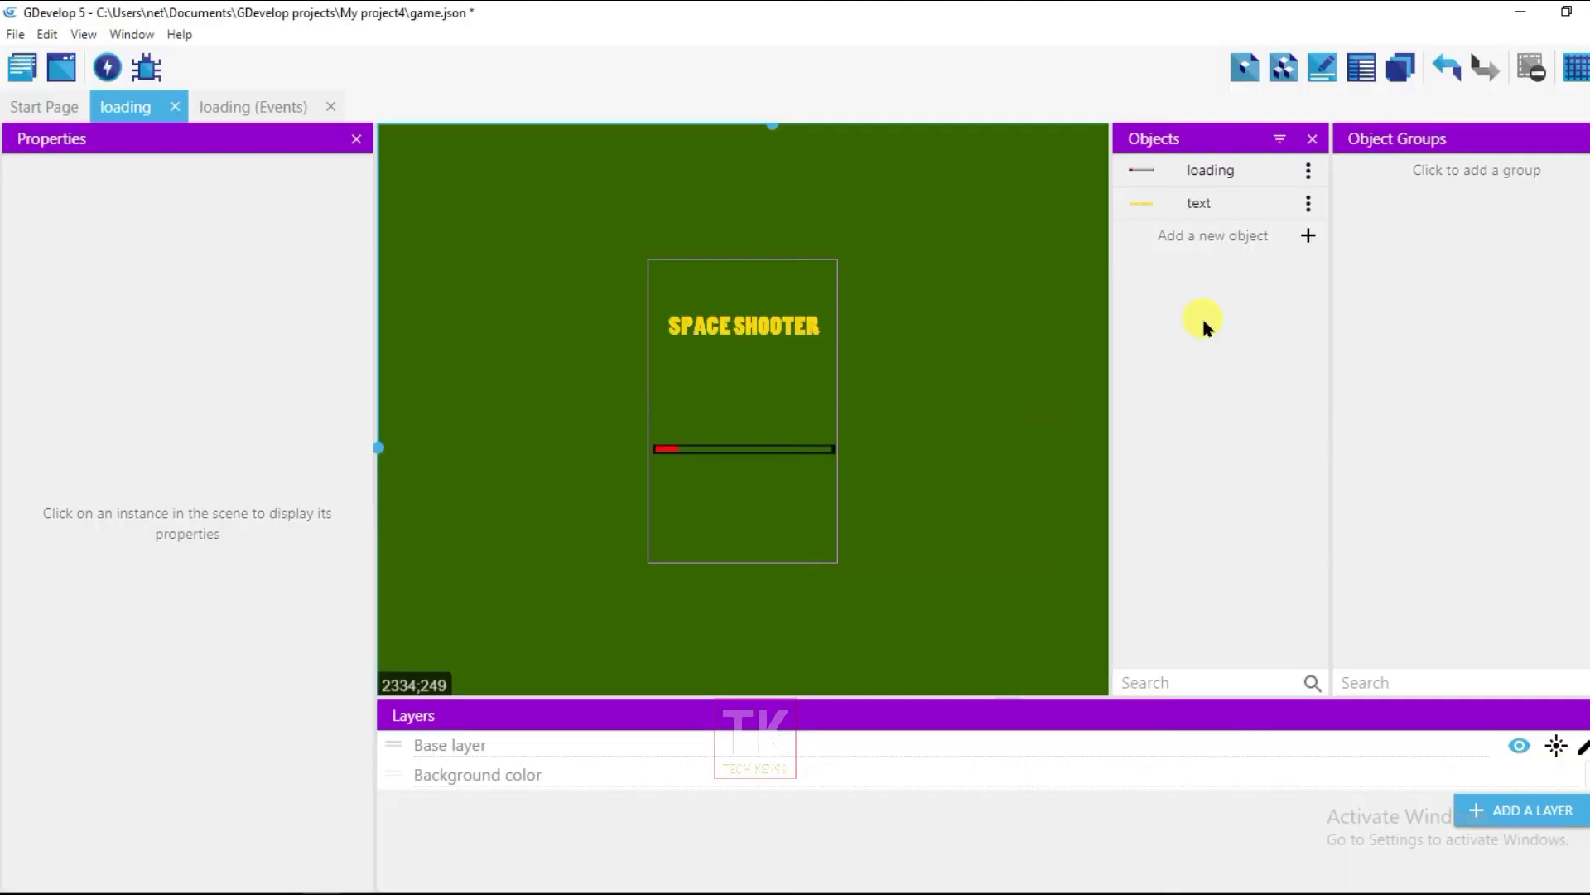
- Create a new Text object named start with "start" as its initial text
click(1269, 234)
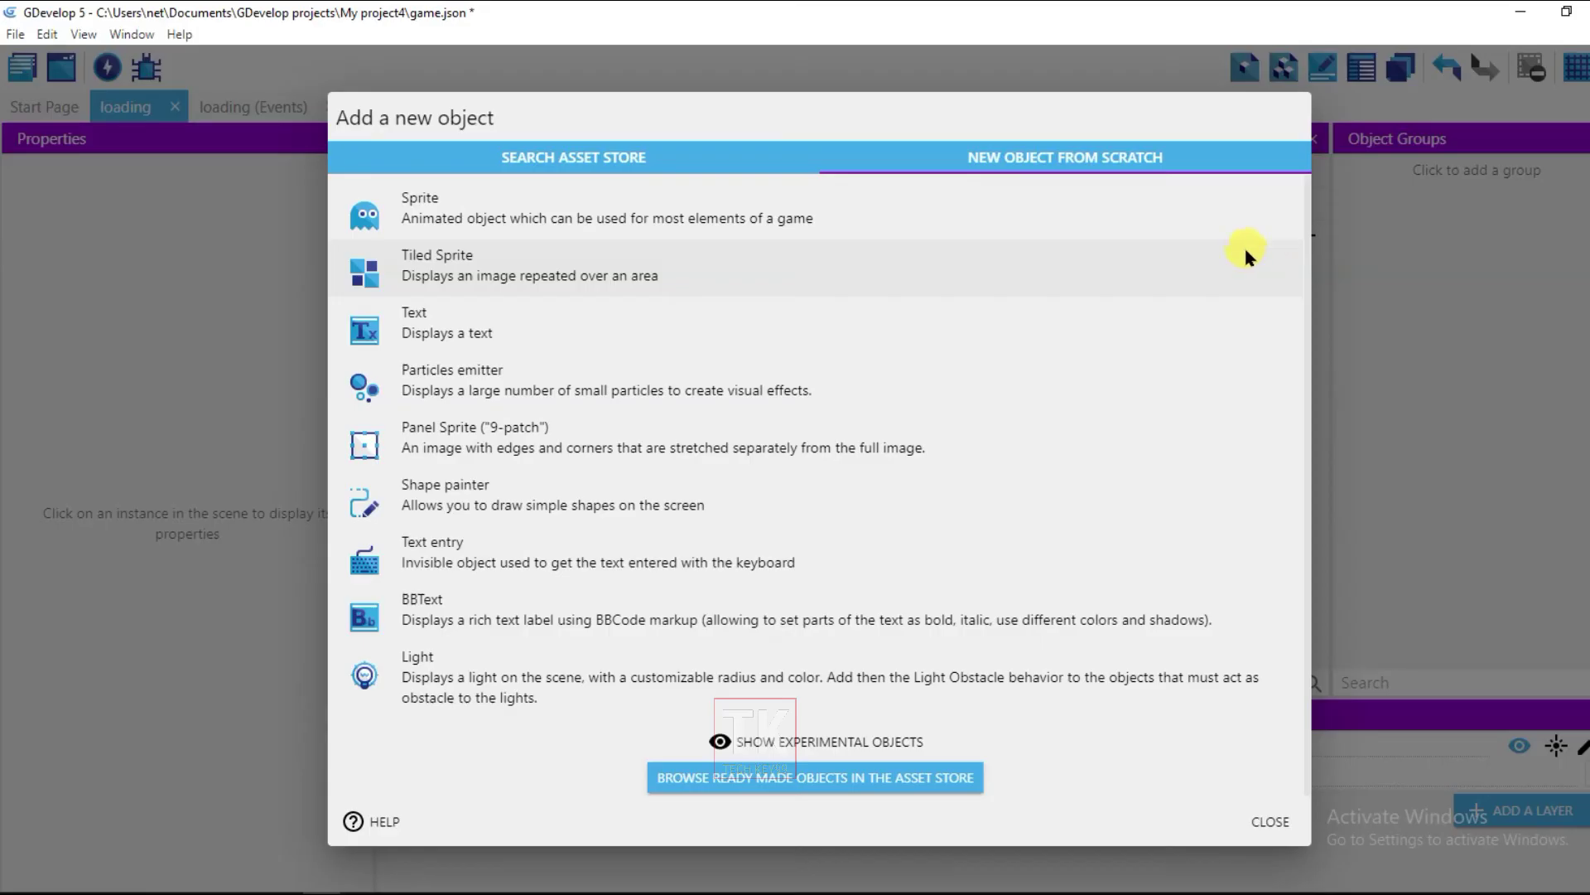
click(465, 331)
drag(468, 348, 326, 362)
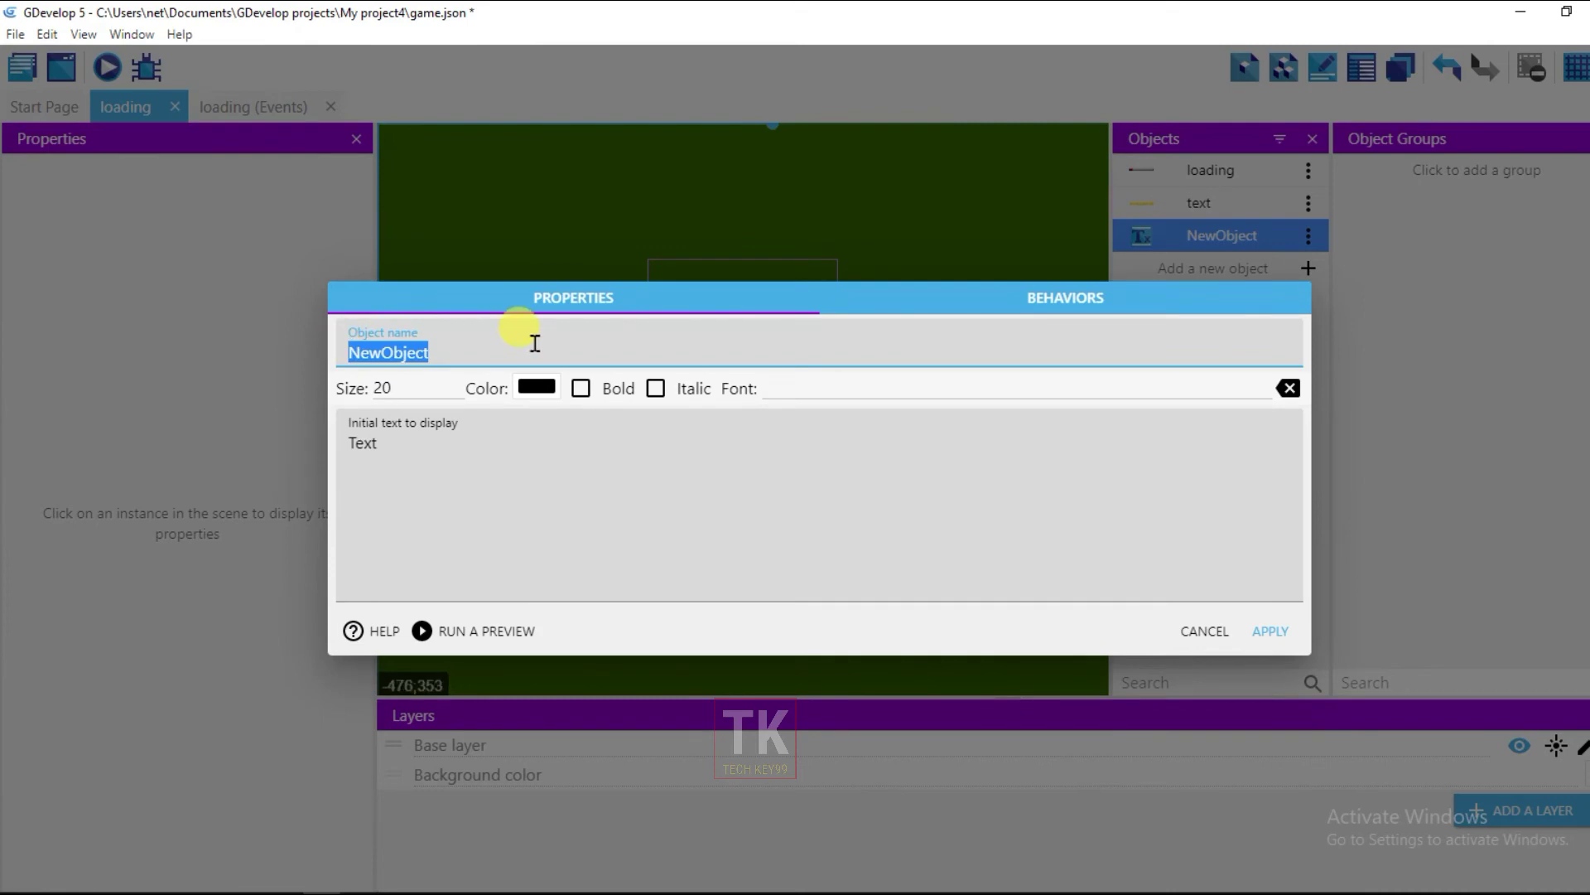
text(start)
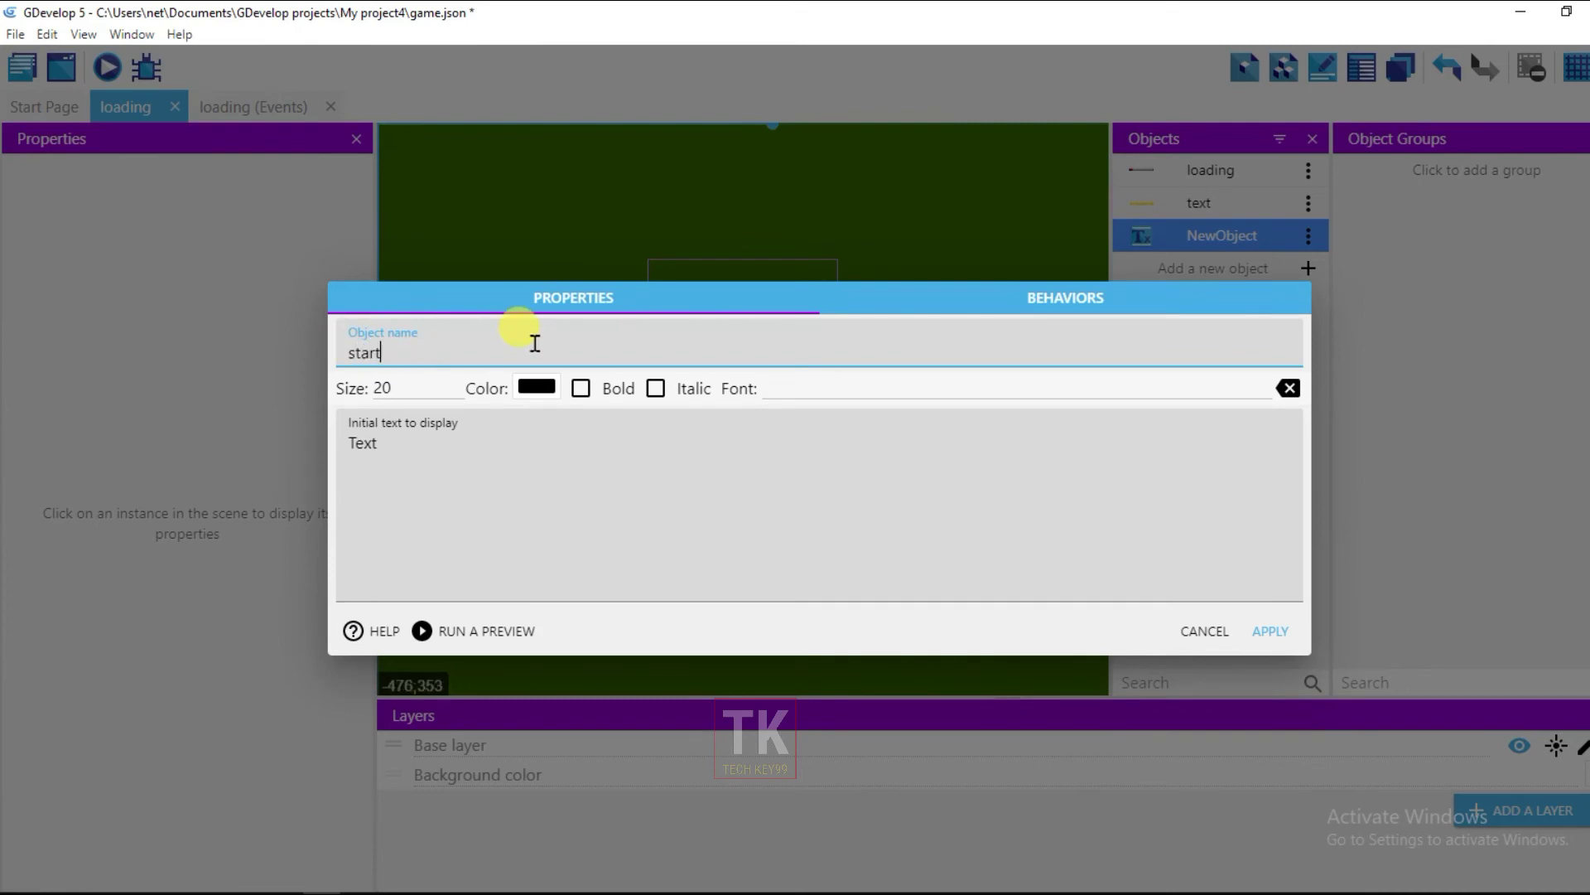
click(408, 438)
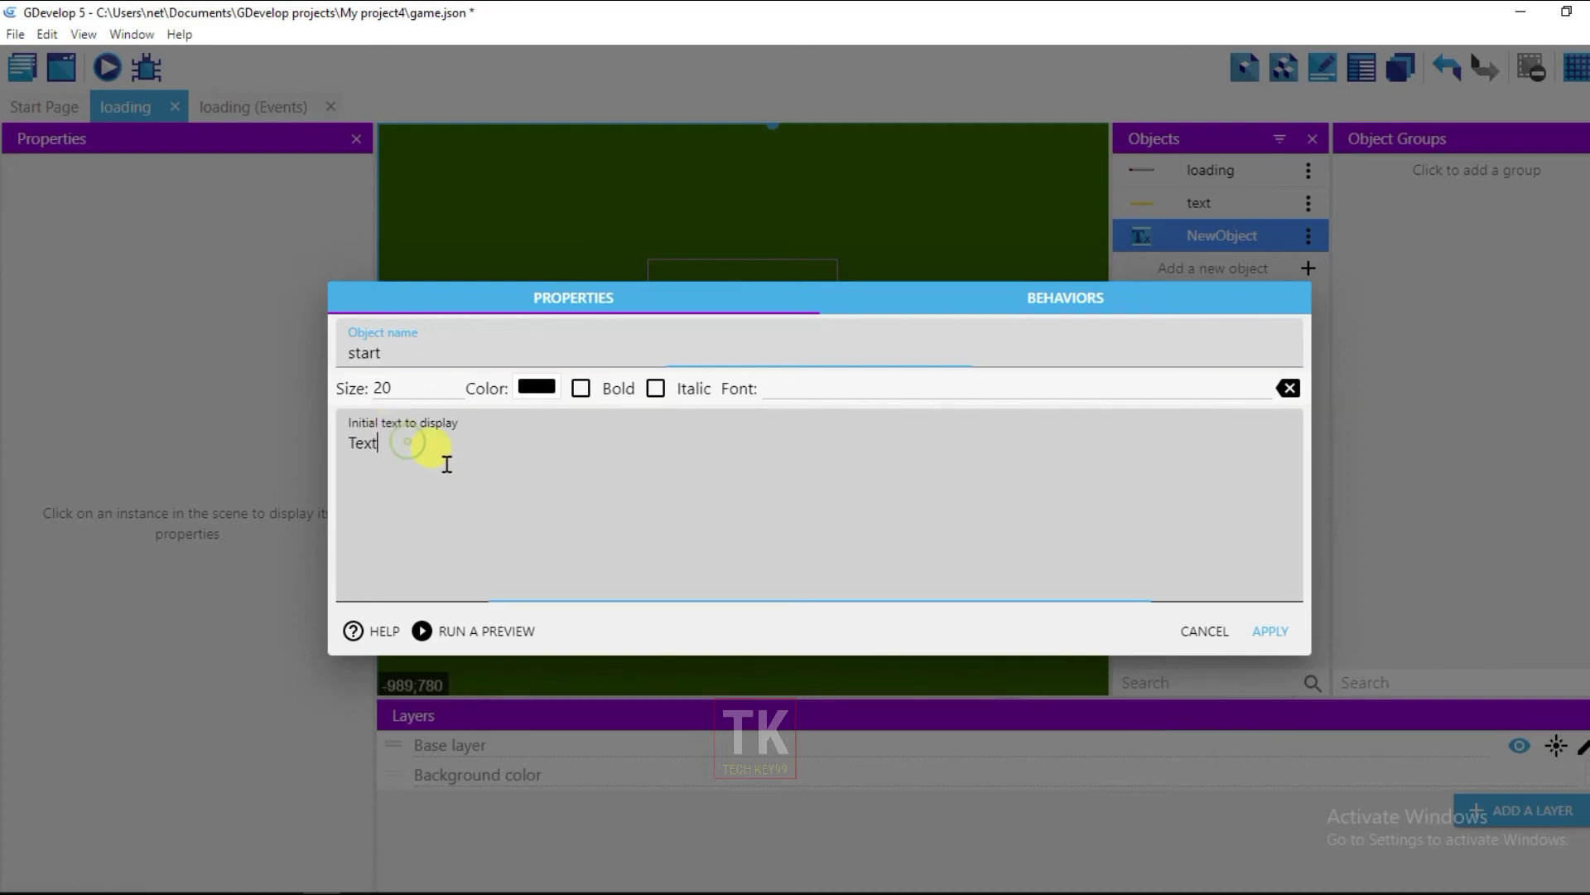
key(BackSpace)
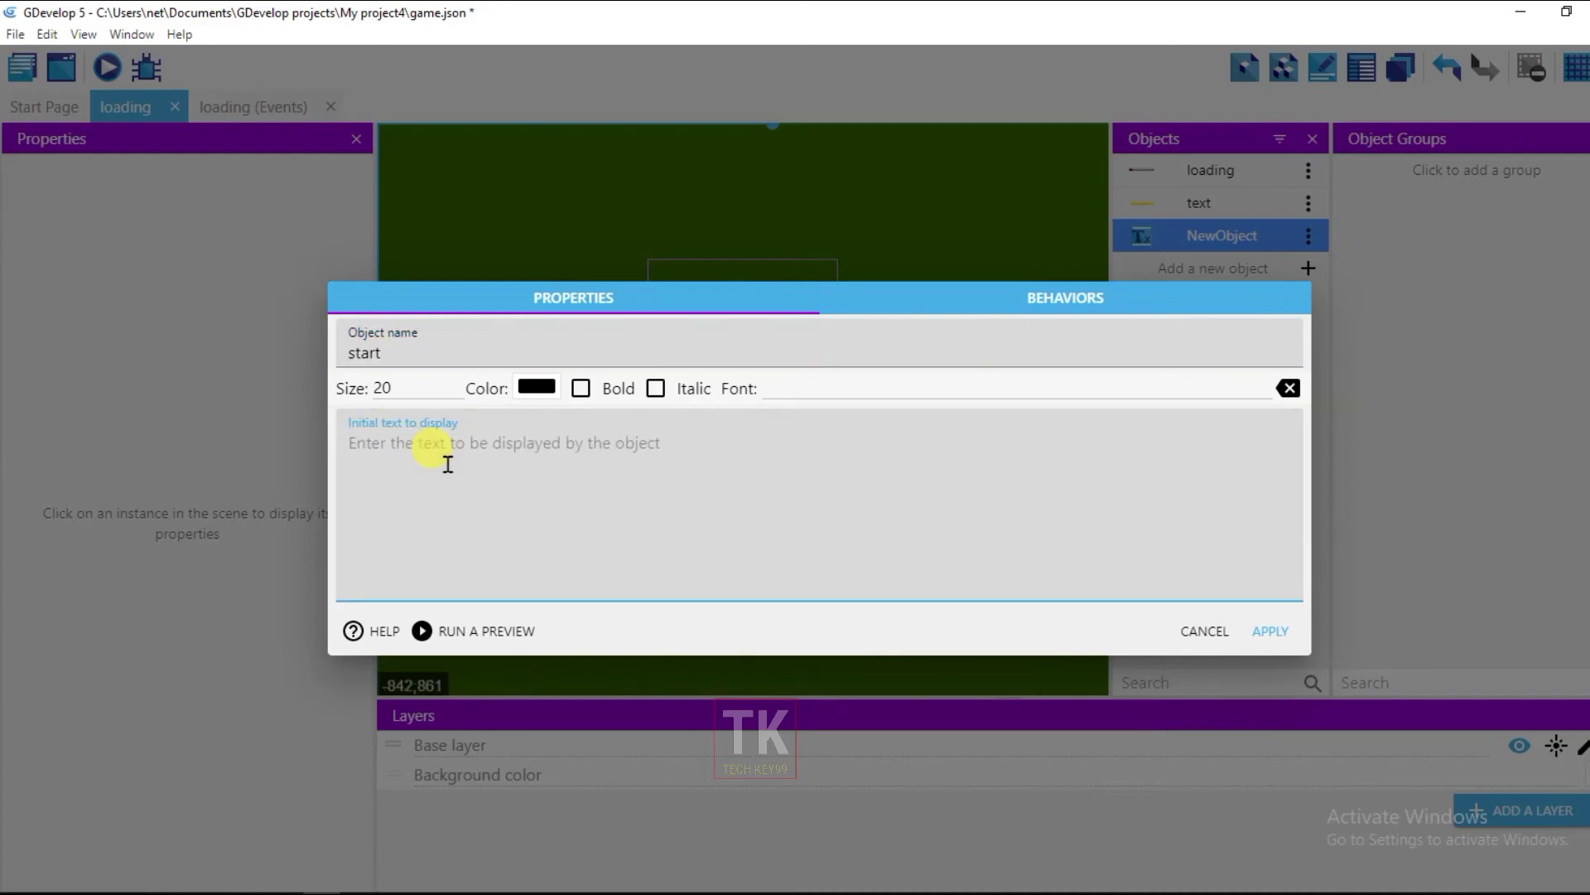
text(start)
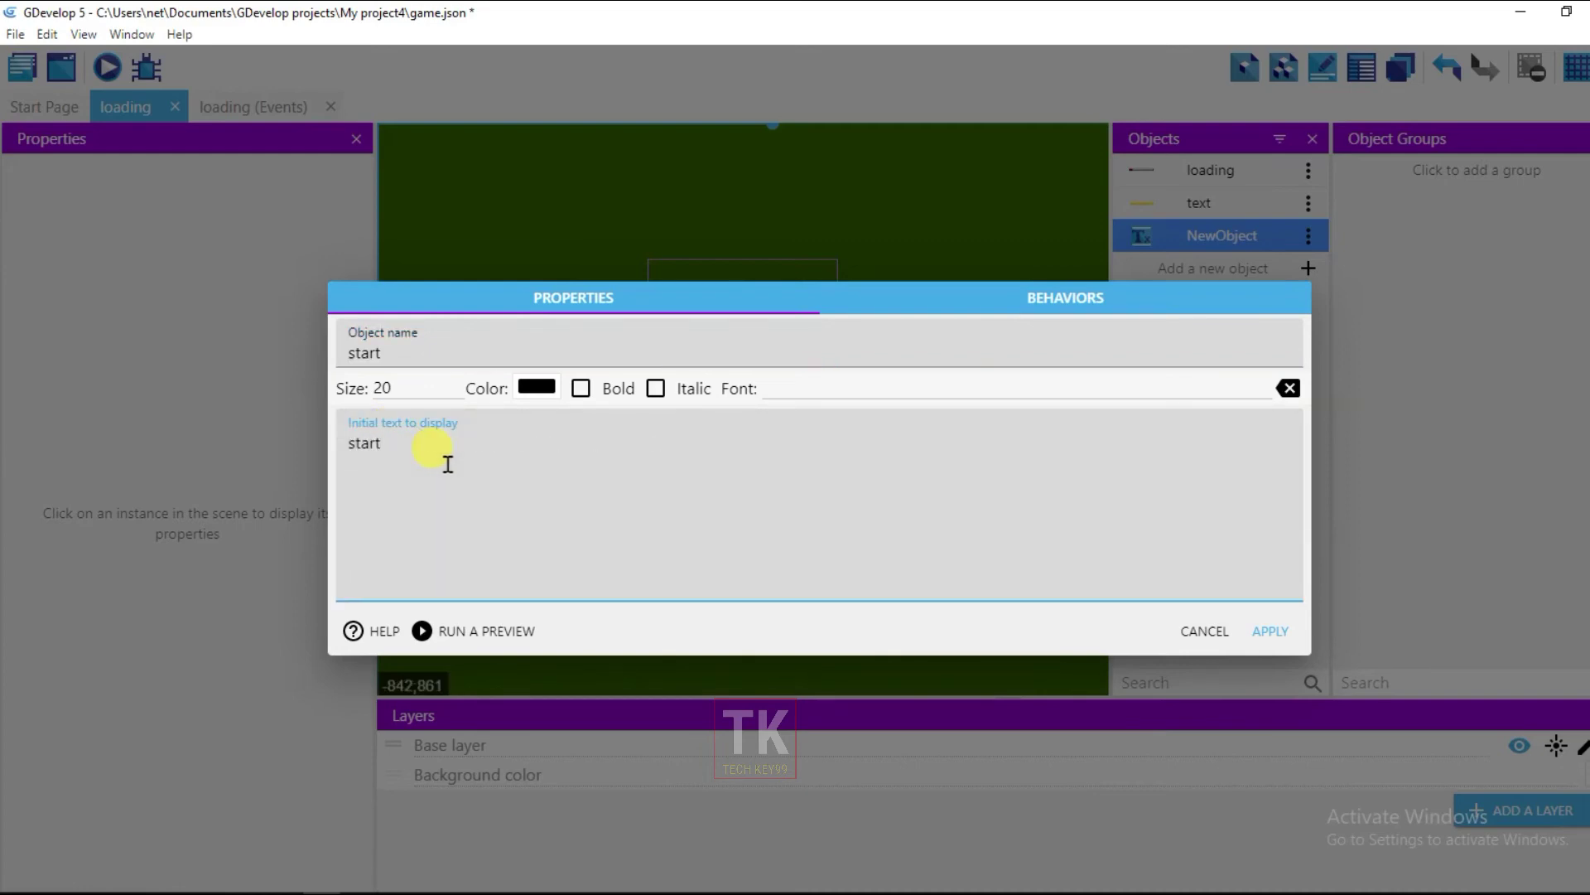
- Format the start text object with size 40, red color FF0000 and bold style, and apply the properties
click(385, 387)
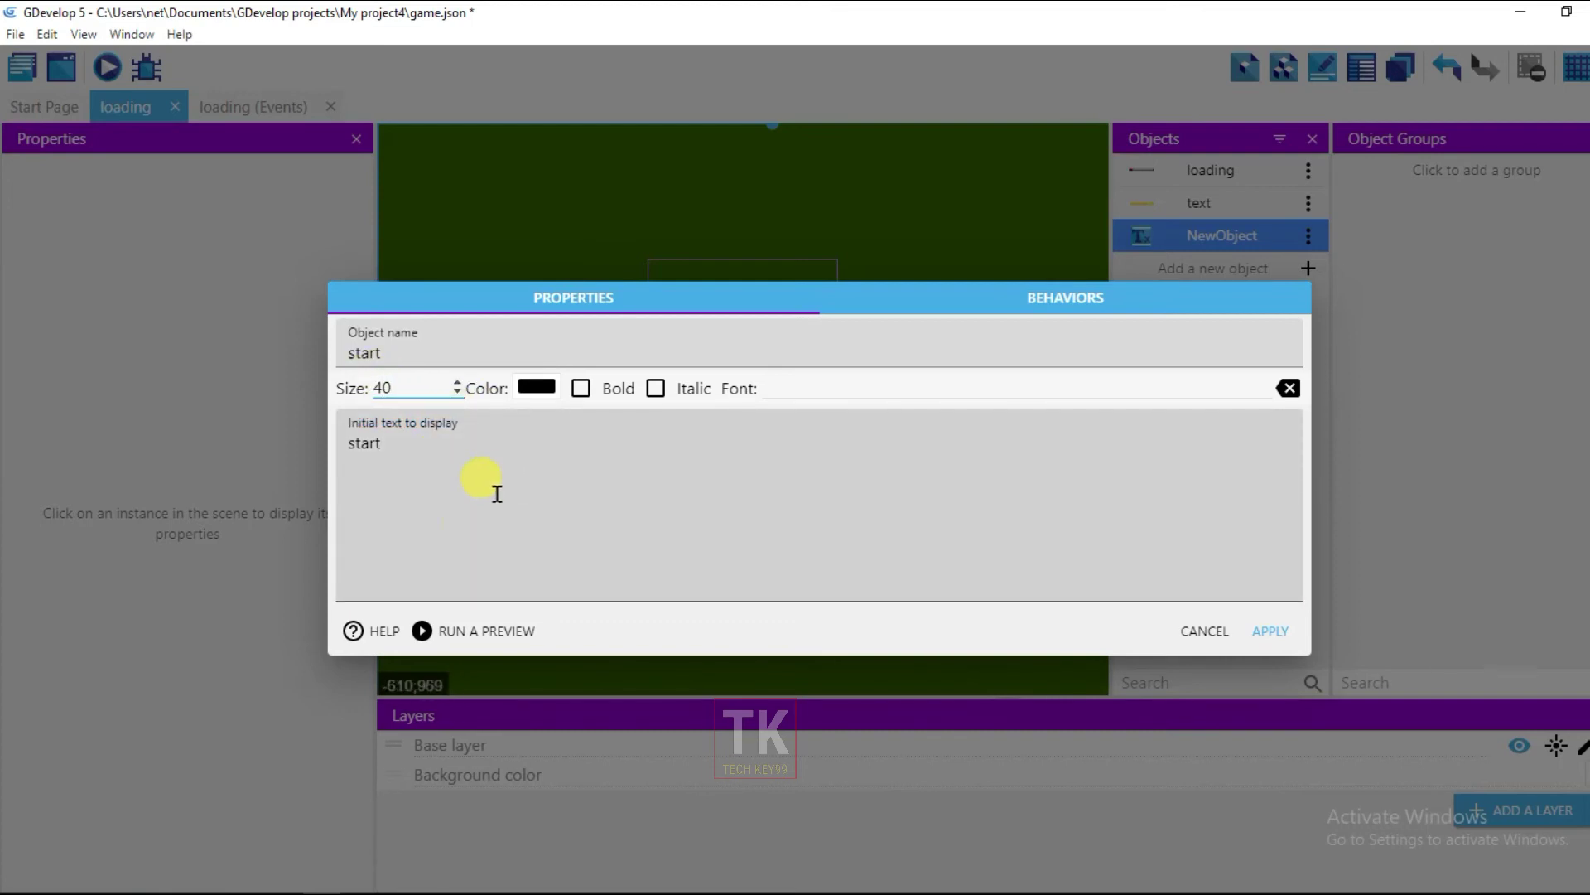
click(540, 387)
drag(719, 409, 737, 381)
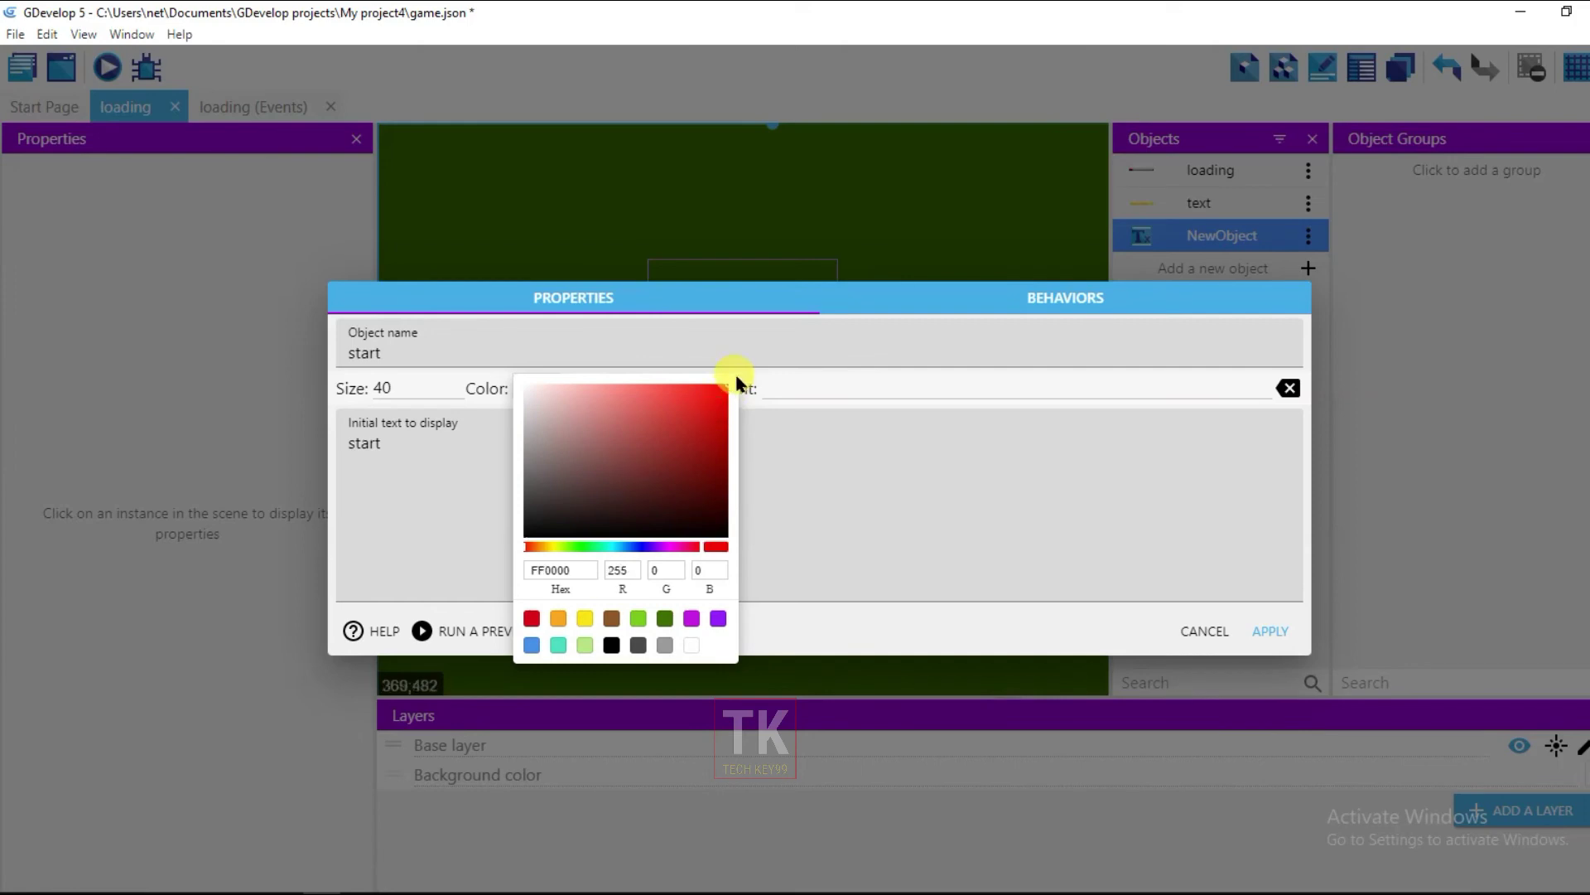
click(775, 486)
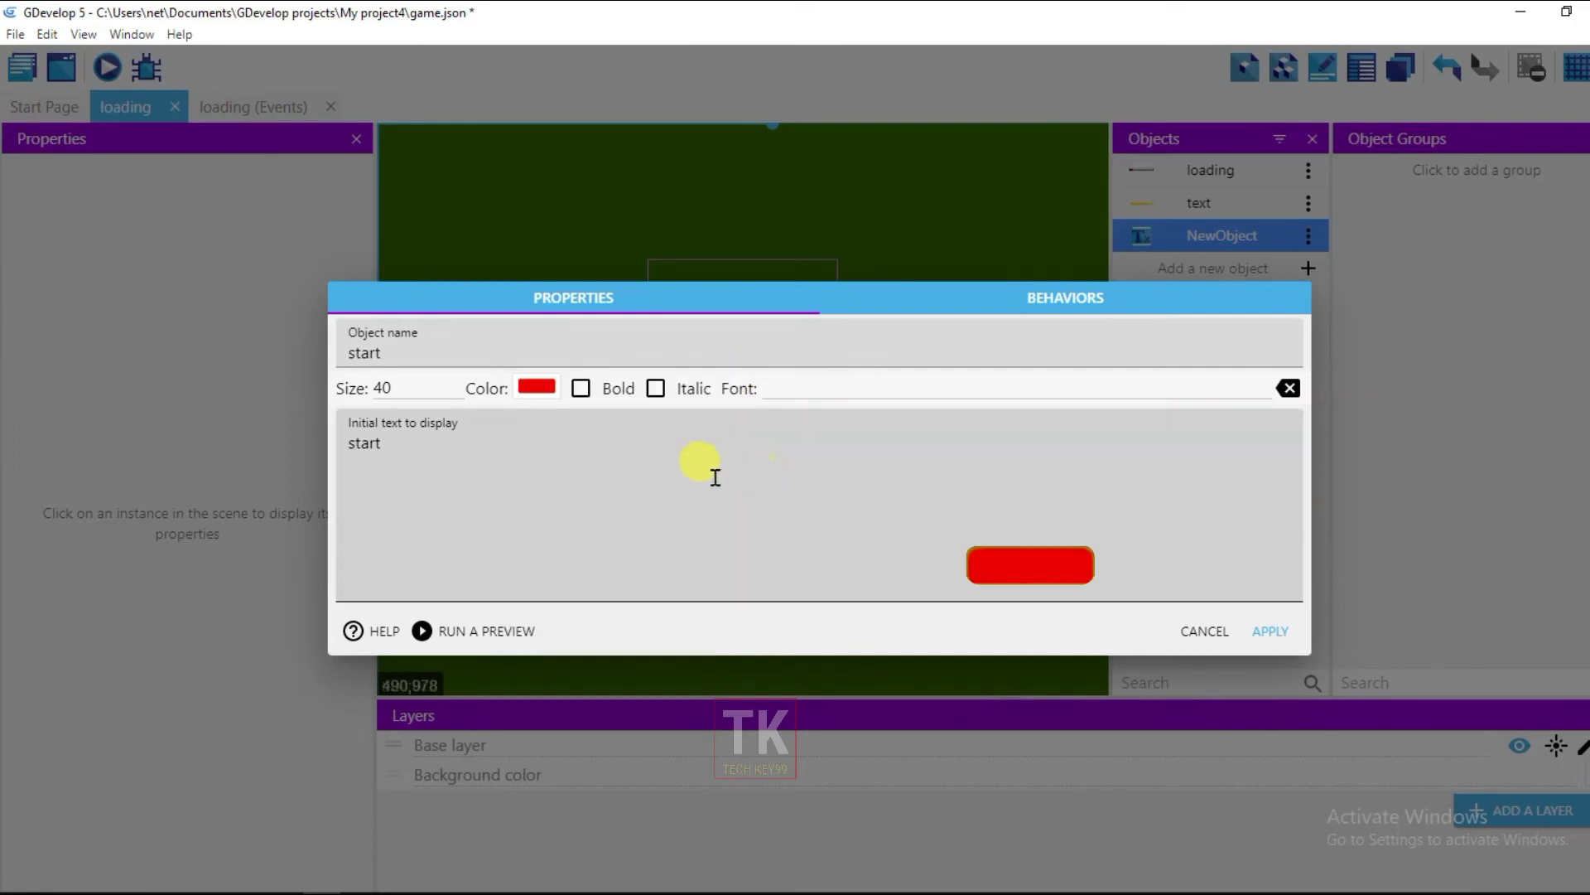
click(583, 391)
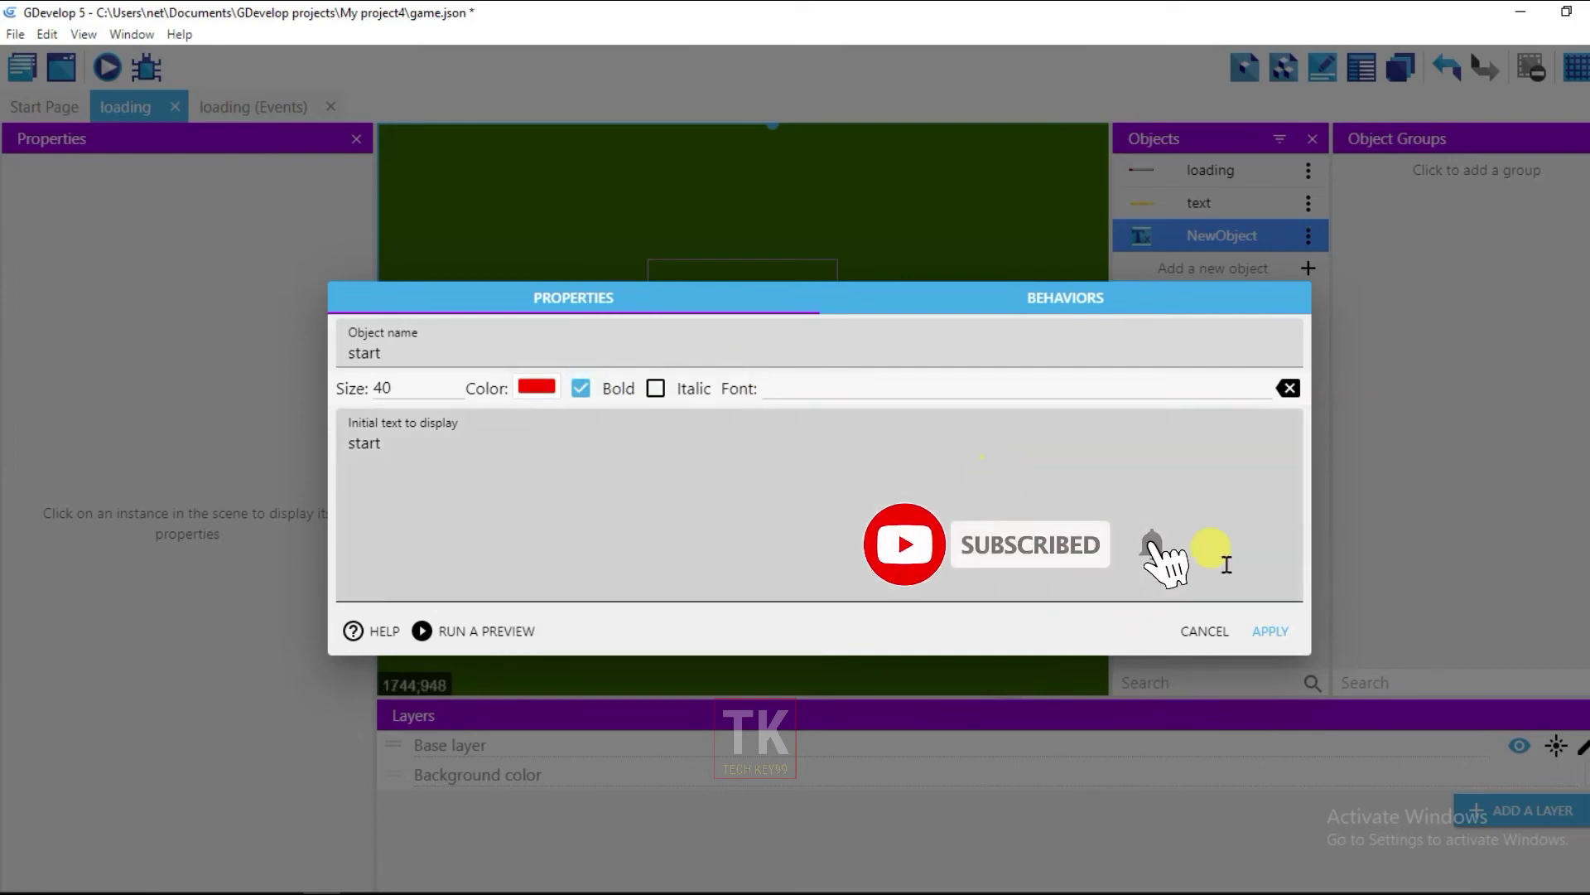
click(1270, 631)
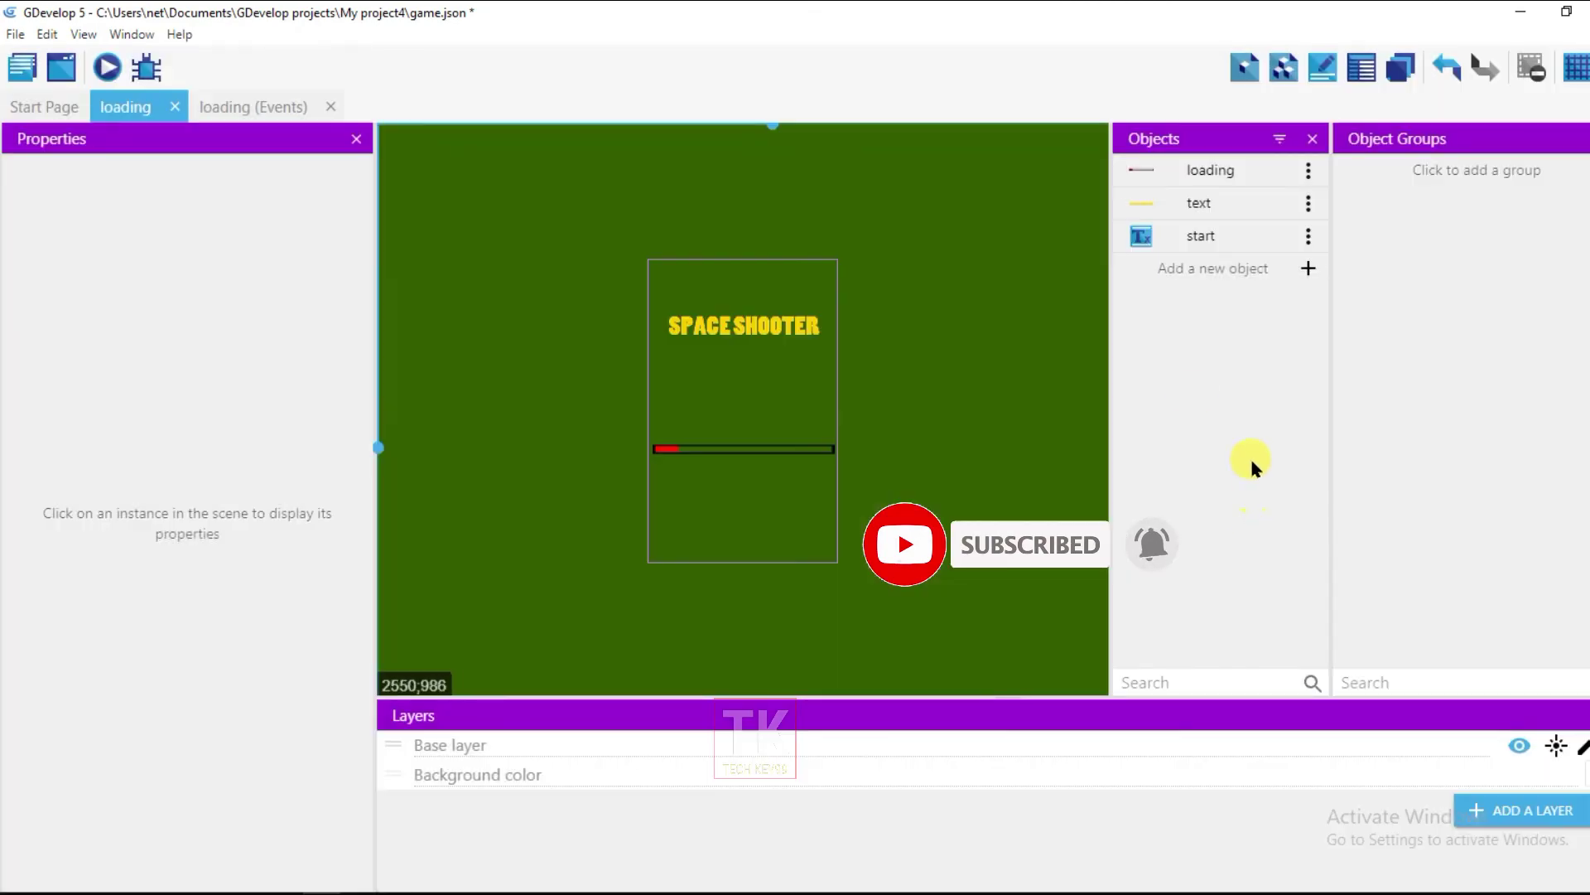
- Place the start object in the scene between the title and the loading bar, at about X 317, Y 611
drag(1209, 232, 724, 404)
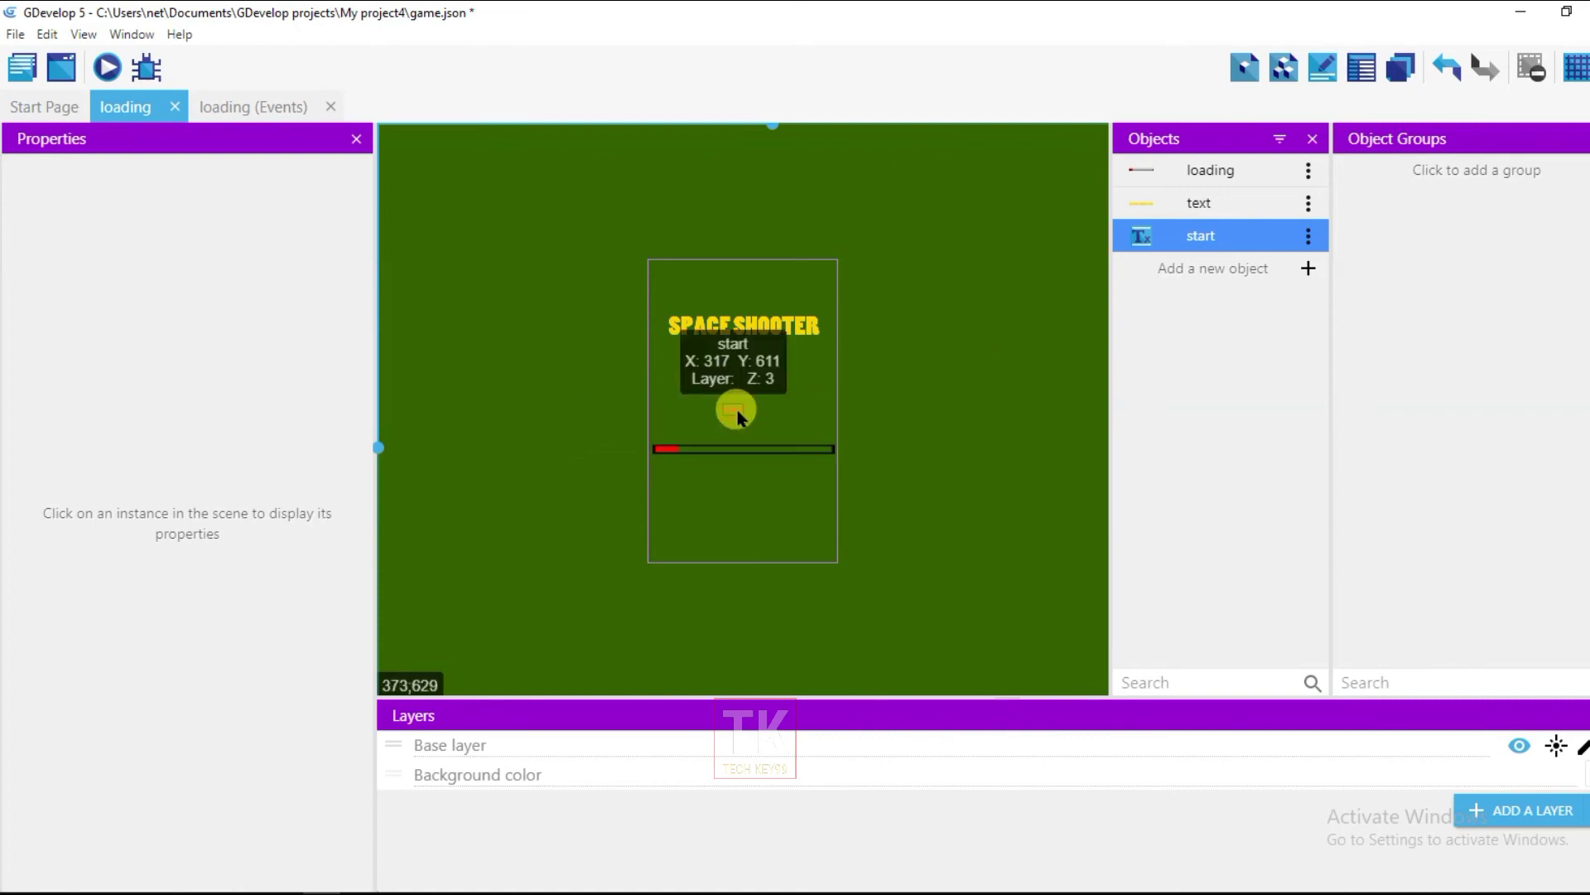
click(740, 415)
- Enlarge the start object's text to size 120 and move it to about X 261, Y 551, above the loading bar
click(1309, 238)
click(1338, 264)
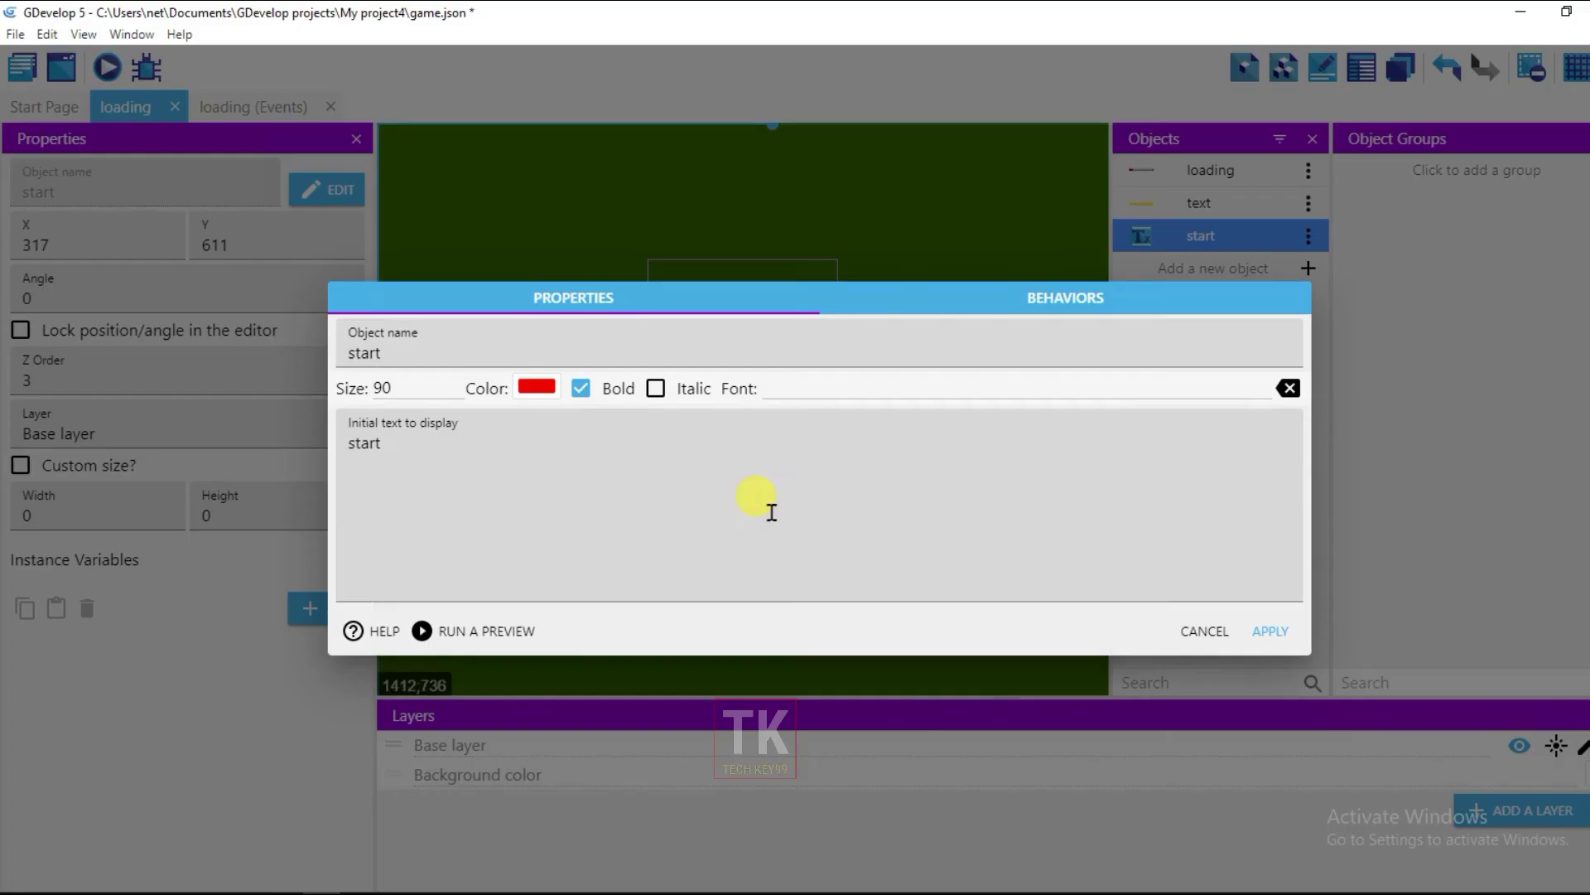
click(389, 391)
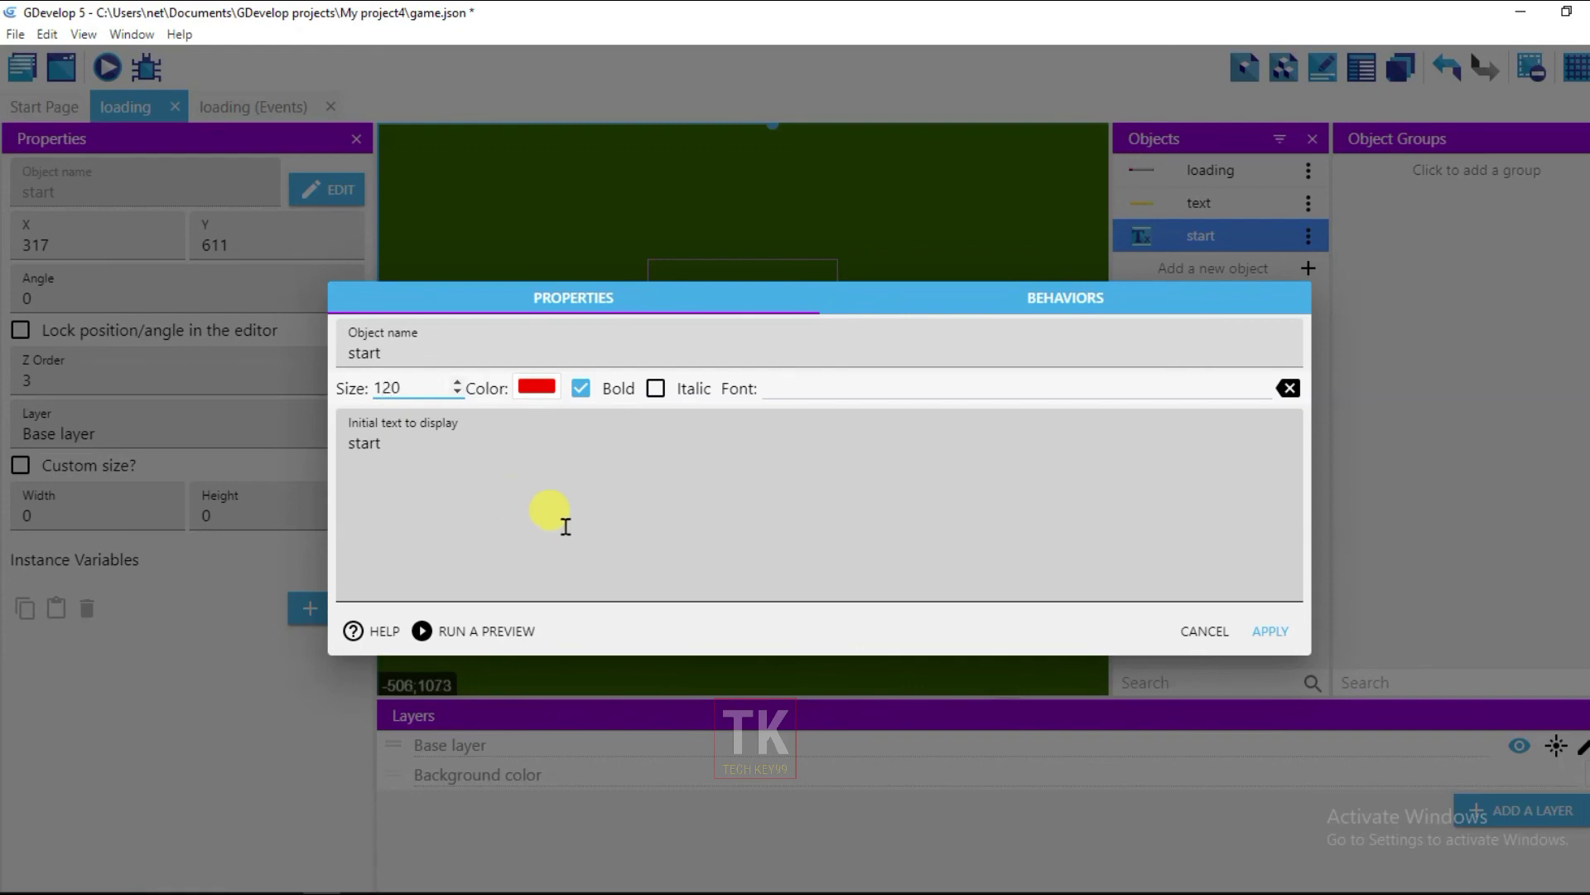
click(1268, 634)
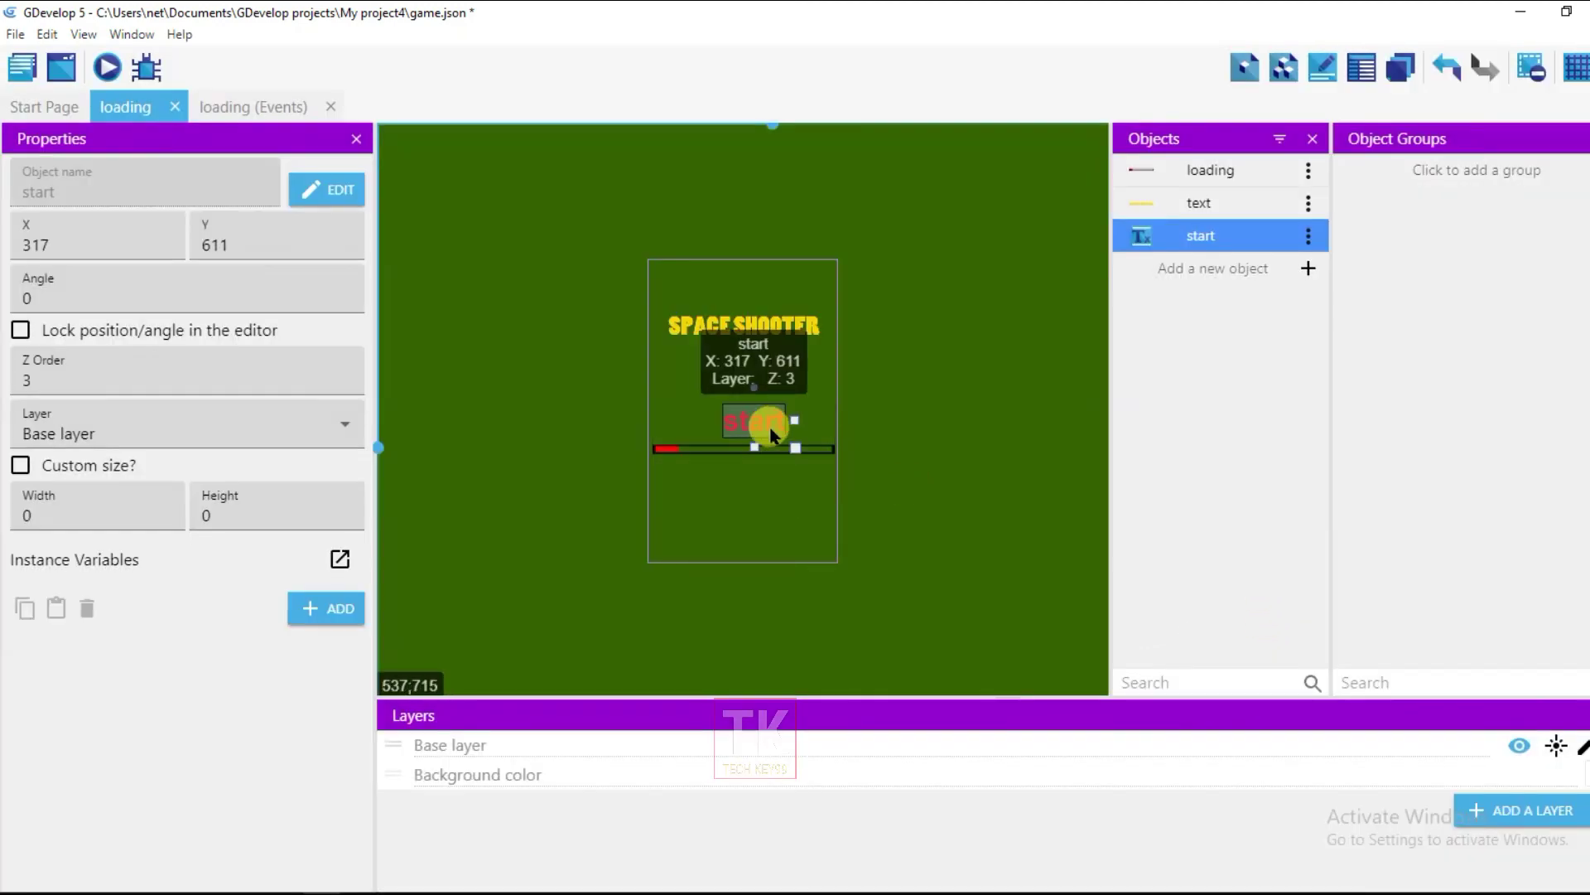
drag(764, 429, 745, 403)
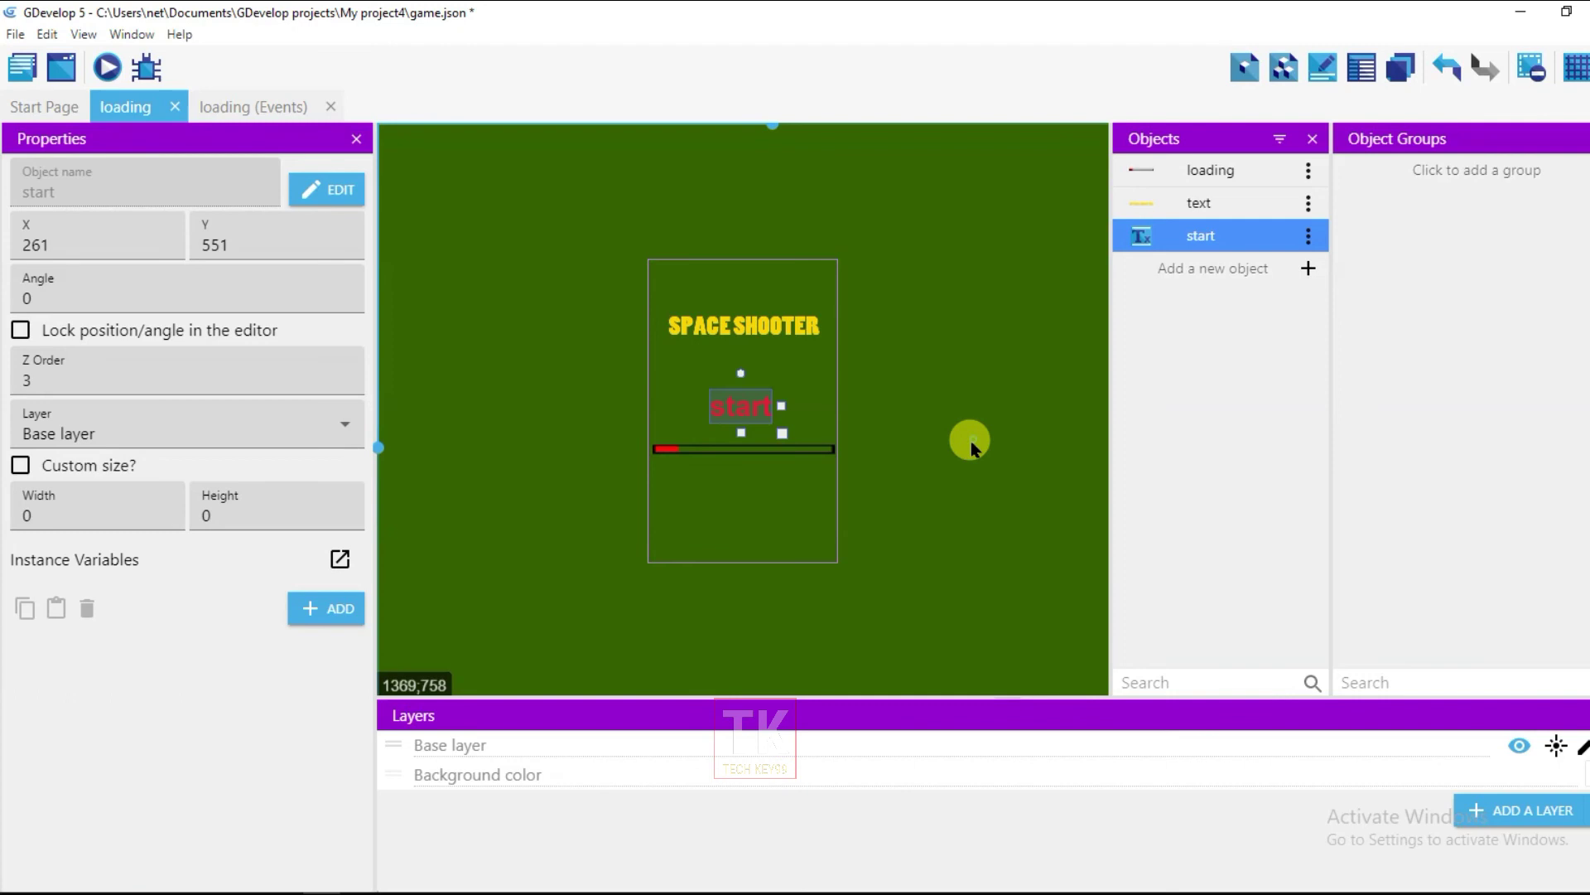
click(1093, 415)
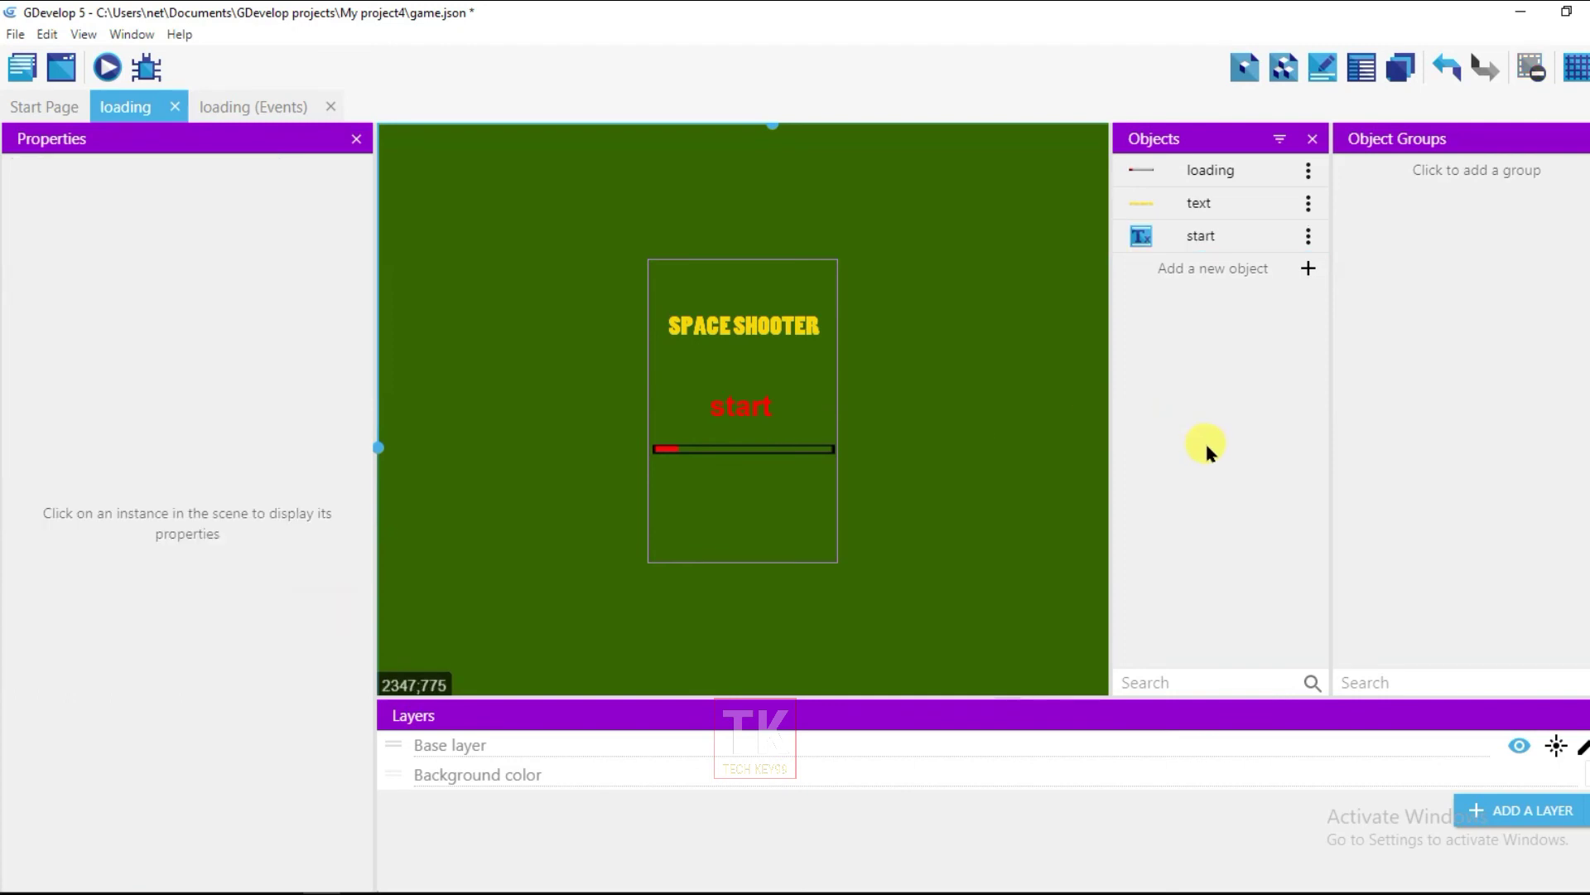
- Add the installed Sine Movement behavior to the start object
click(1308, 238)
click(1336, 261)
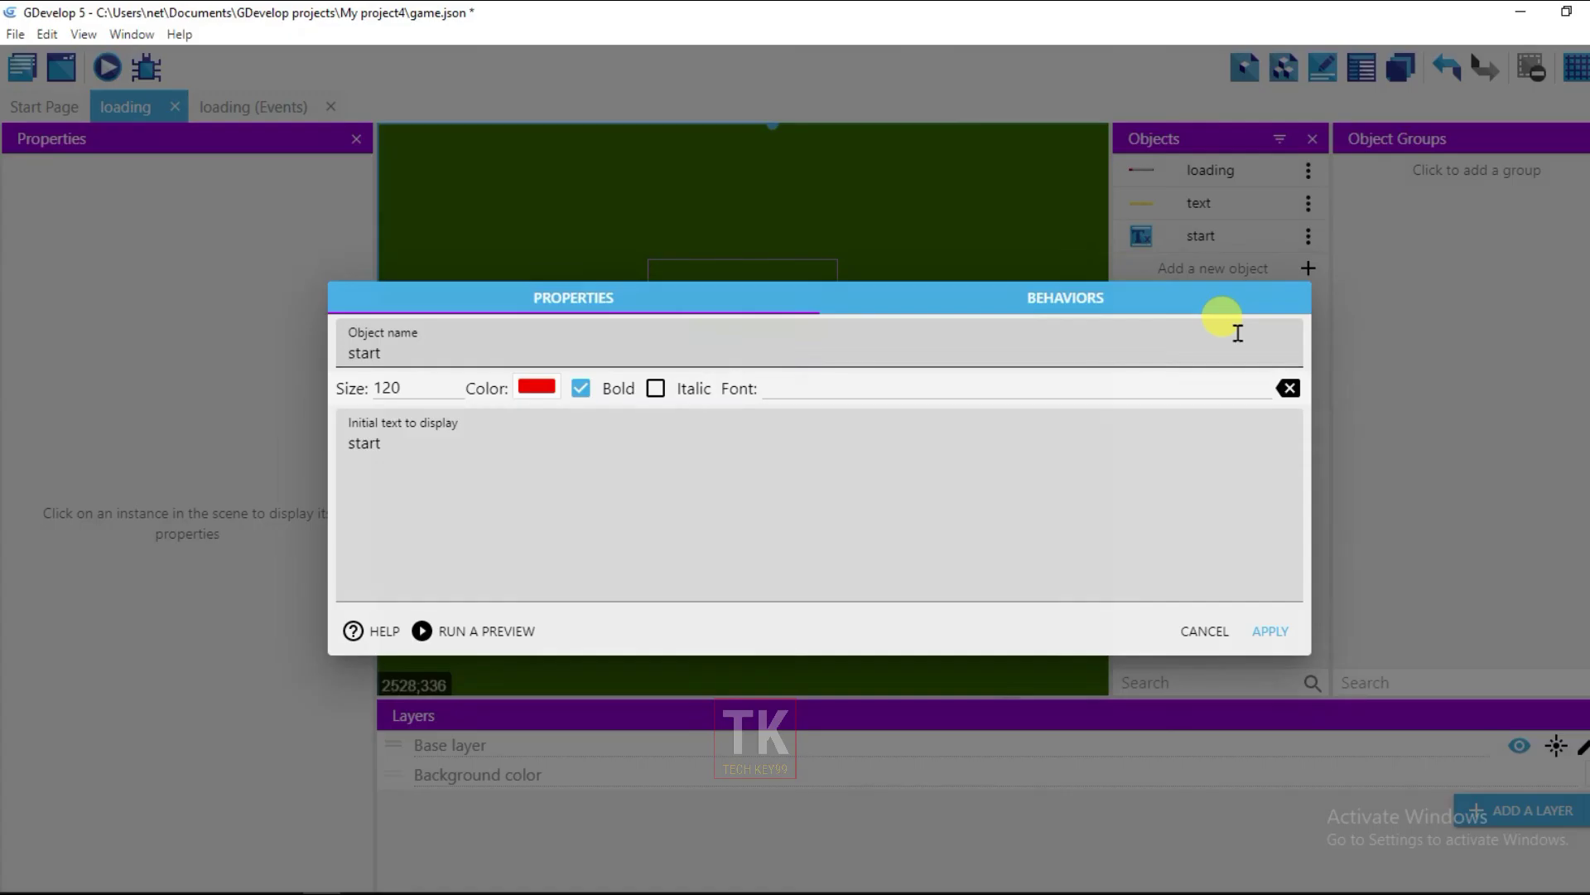
click(1077, 300)
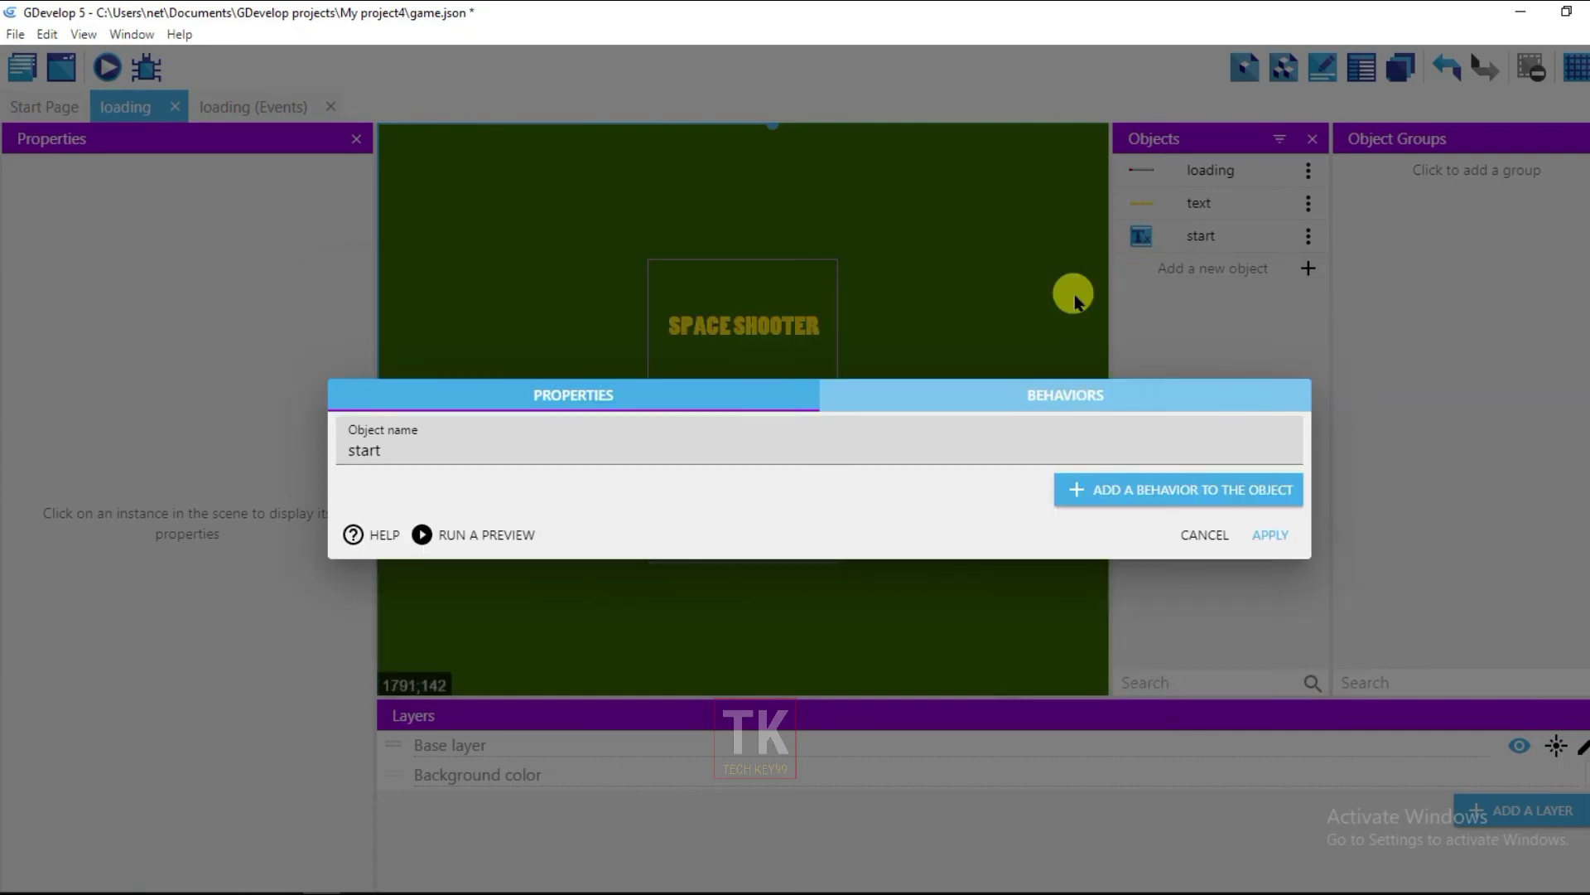
click(1110, 497)
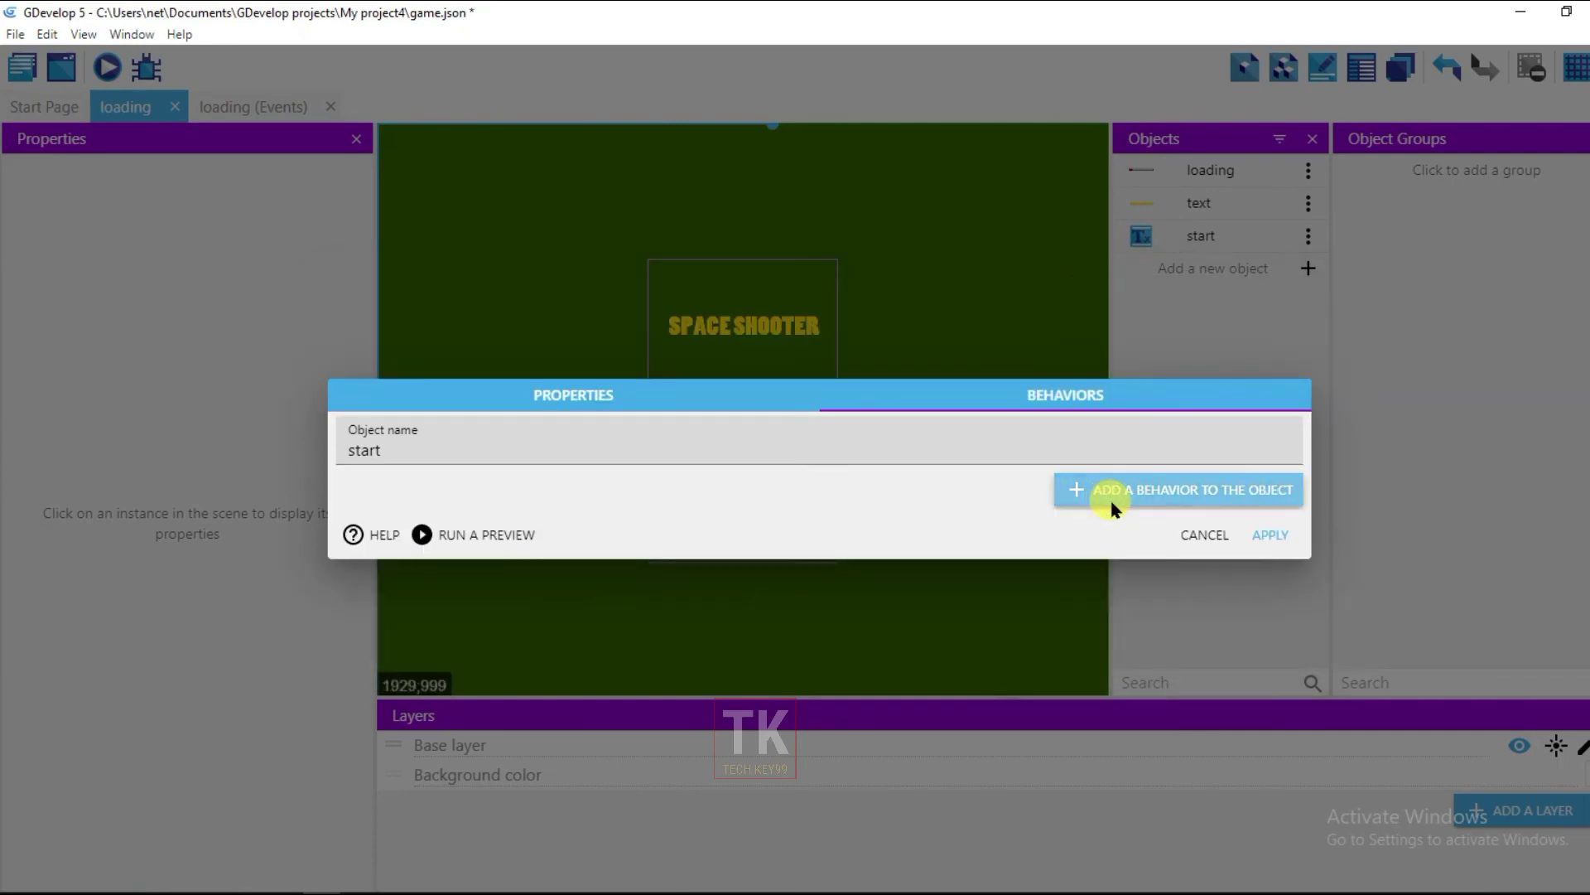
scroll(618, 364, down, 2)
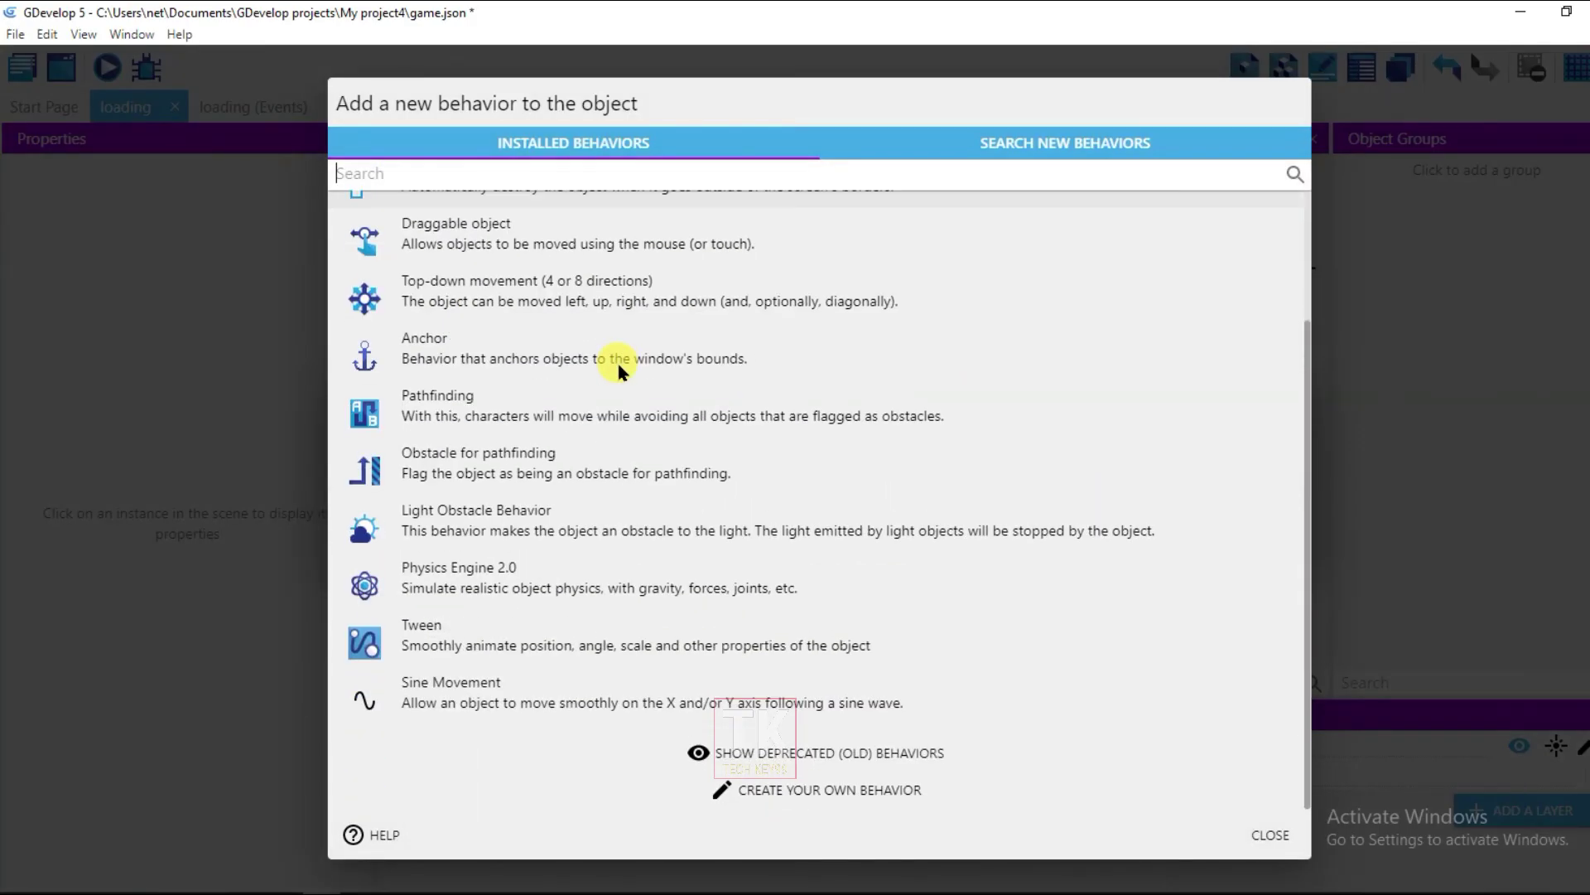
click(513, 706)
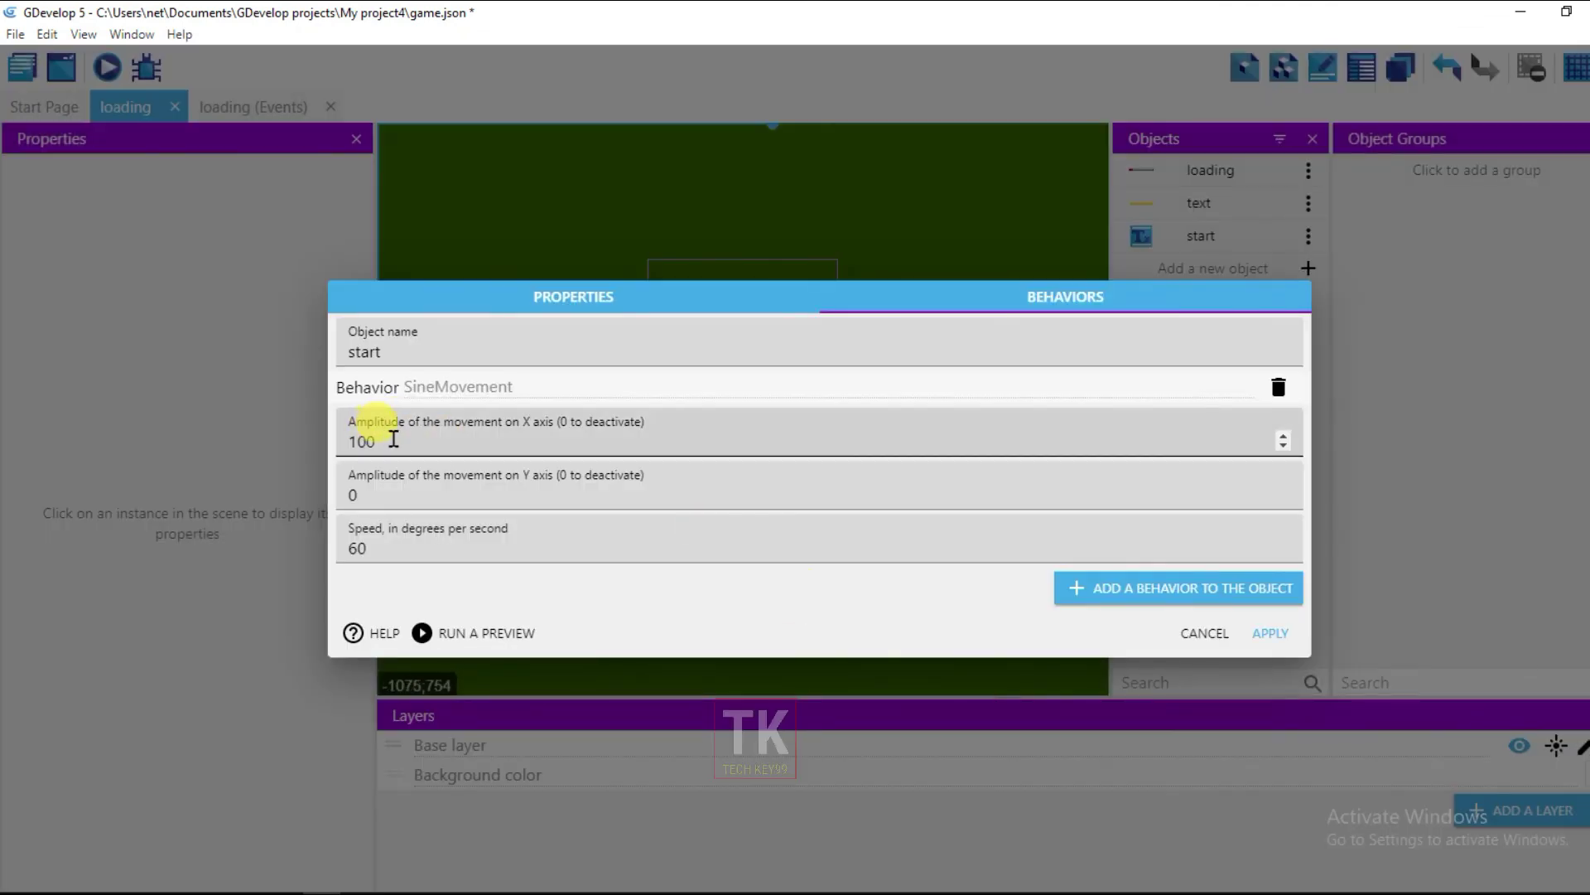
- Set the start object's sine movement amplitude to 50 on the X axis and 40 on the Y axis, and apply it
click(394, 440)
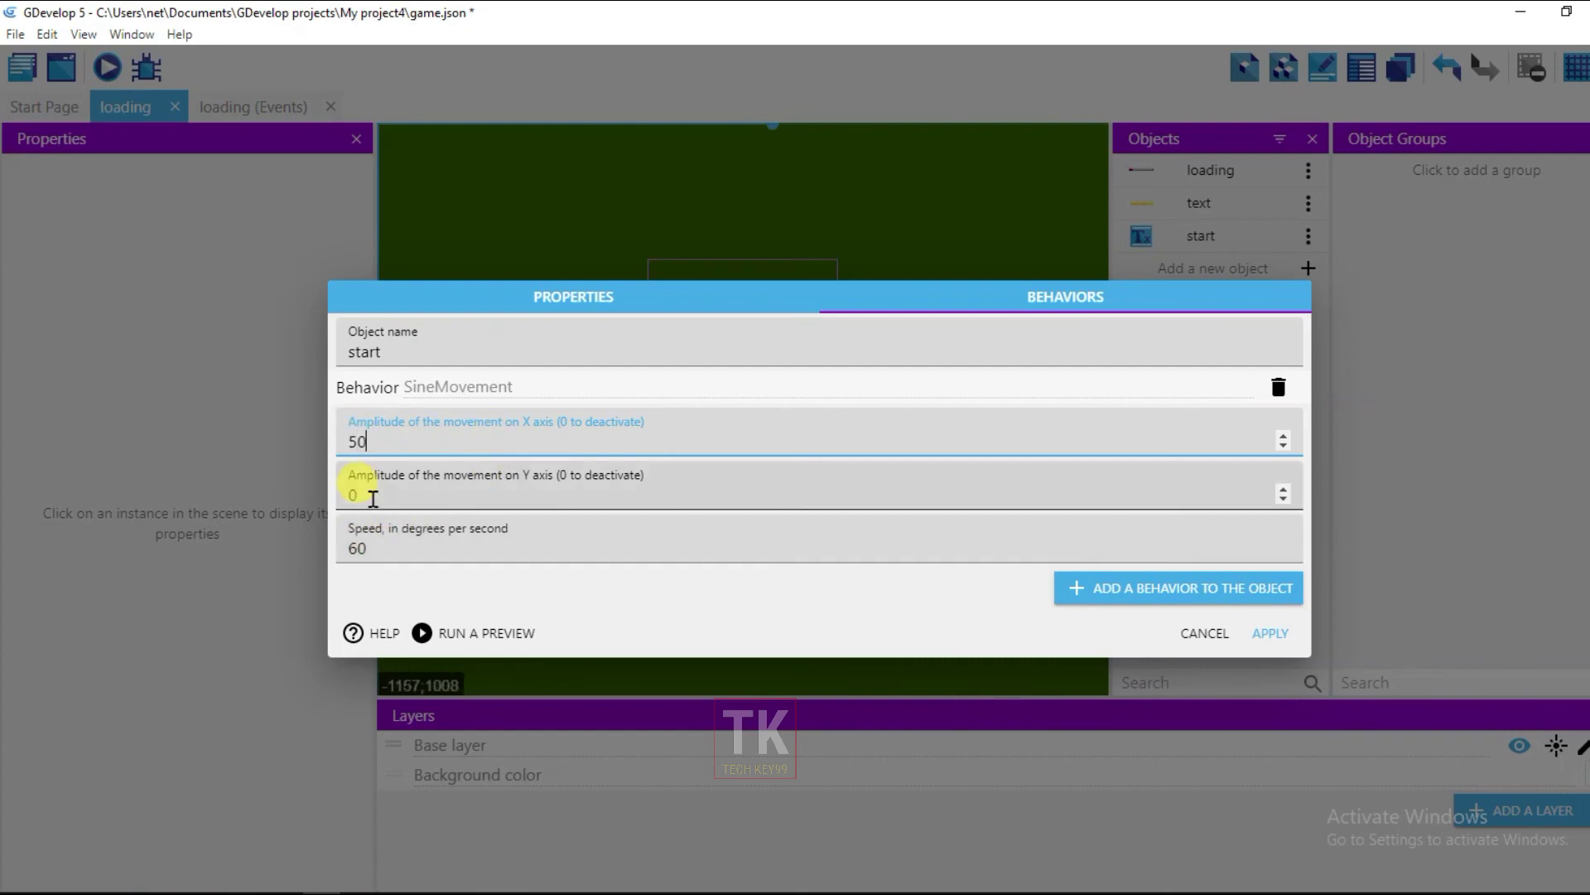
double_click(352, 495)
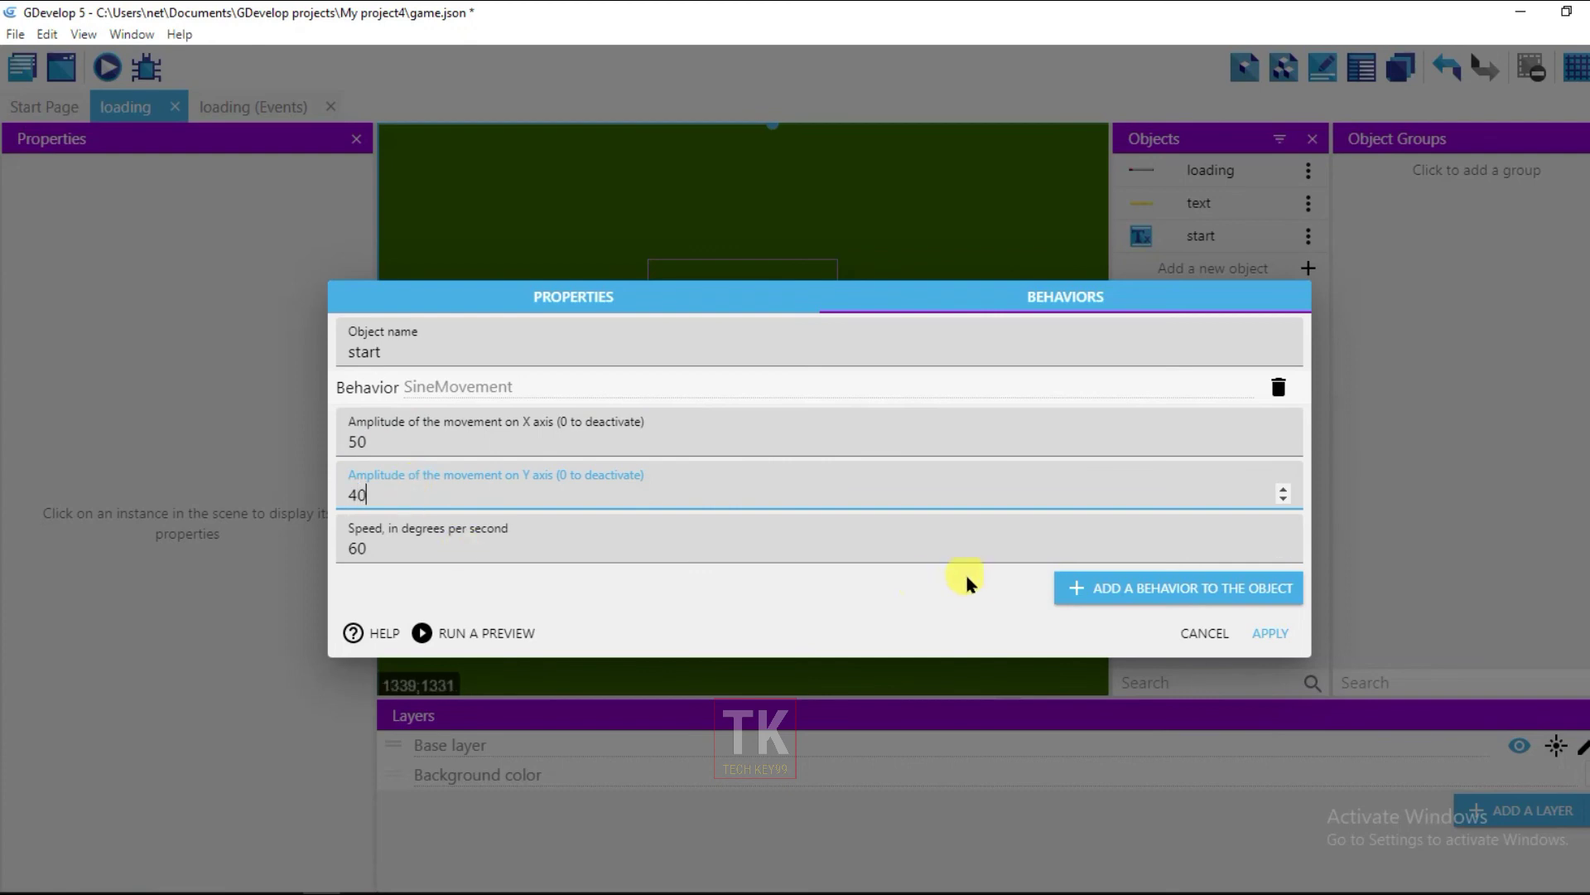
click(1272, 633)
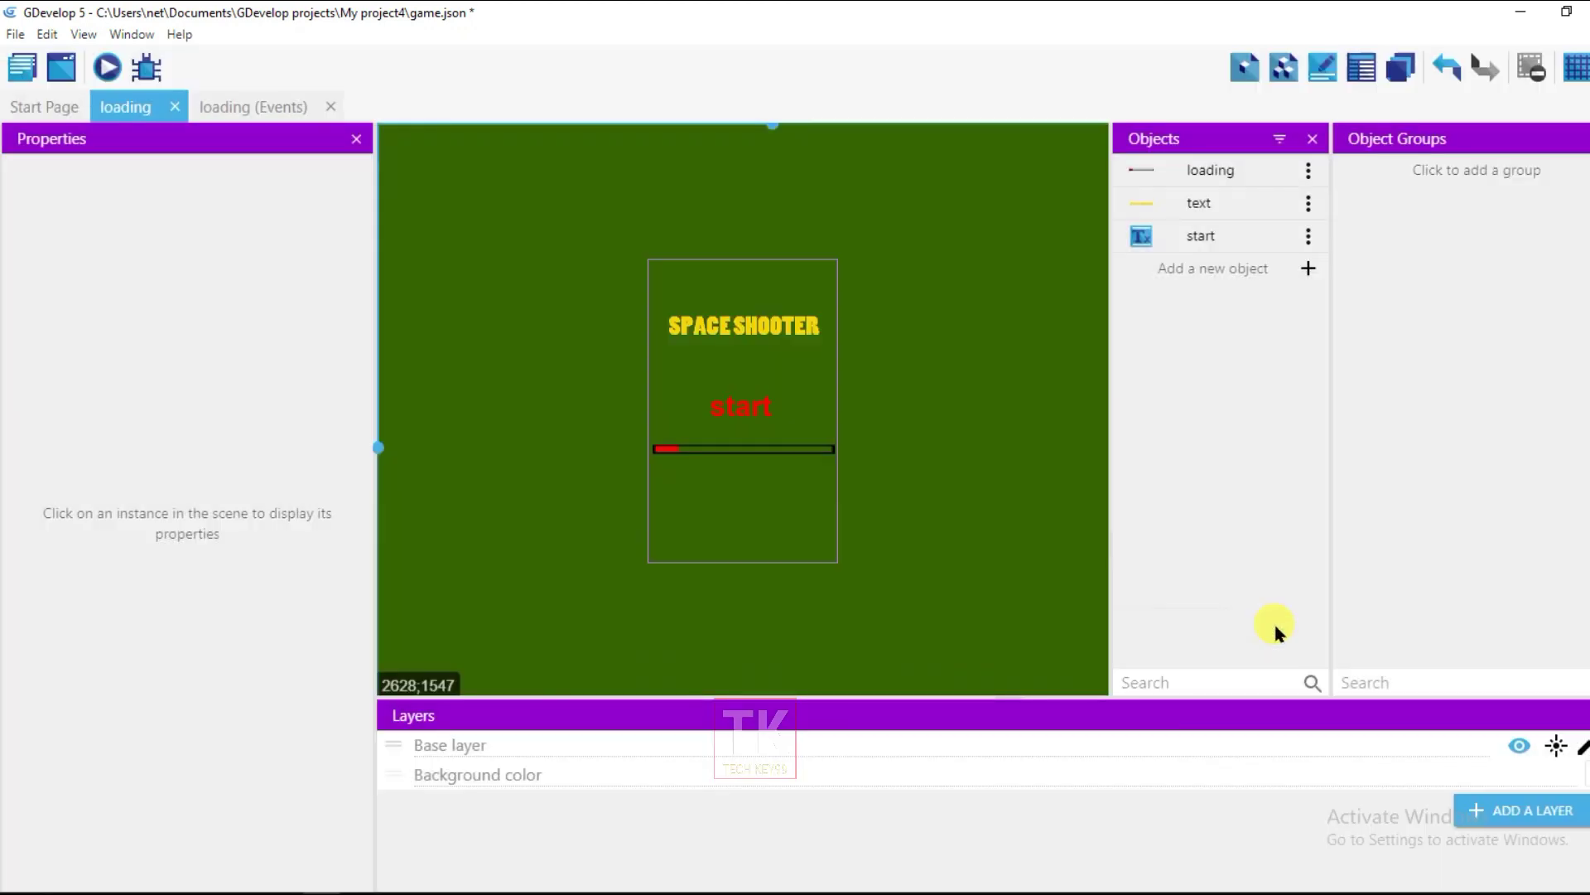